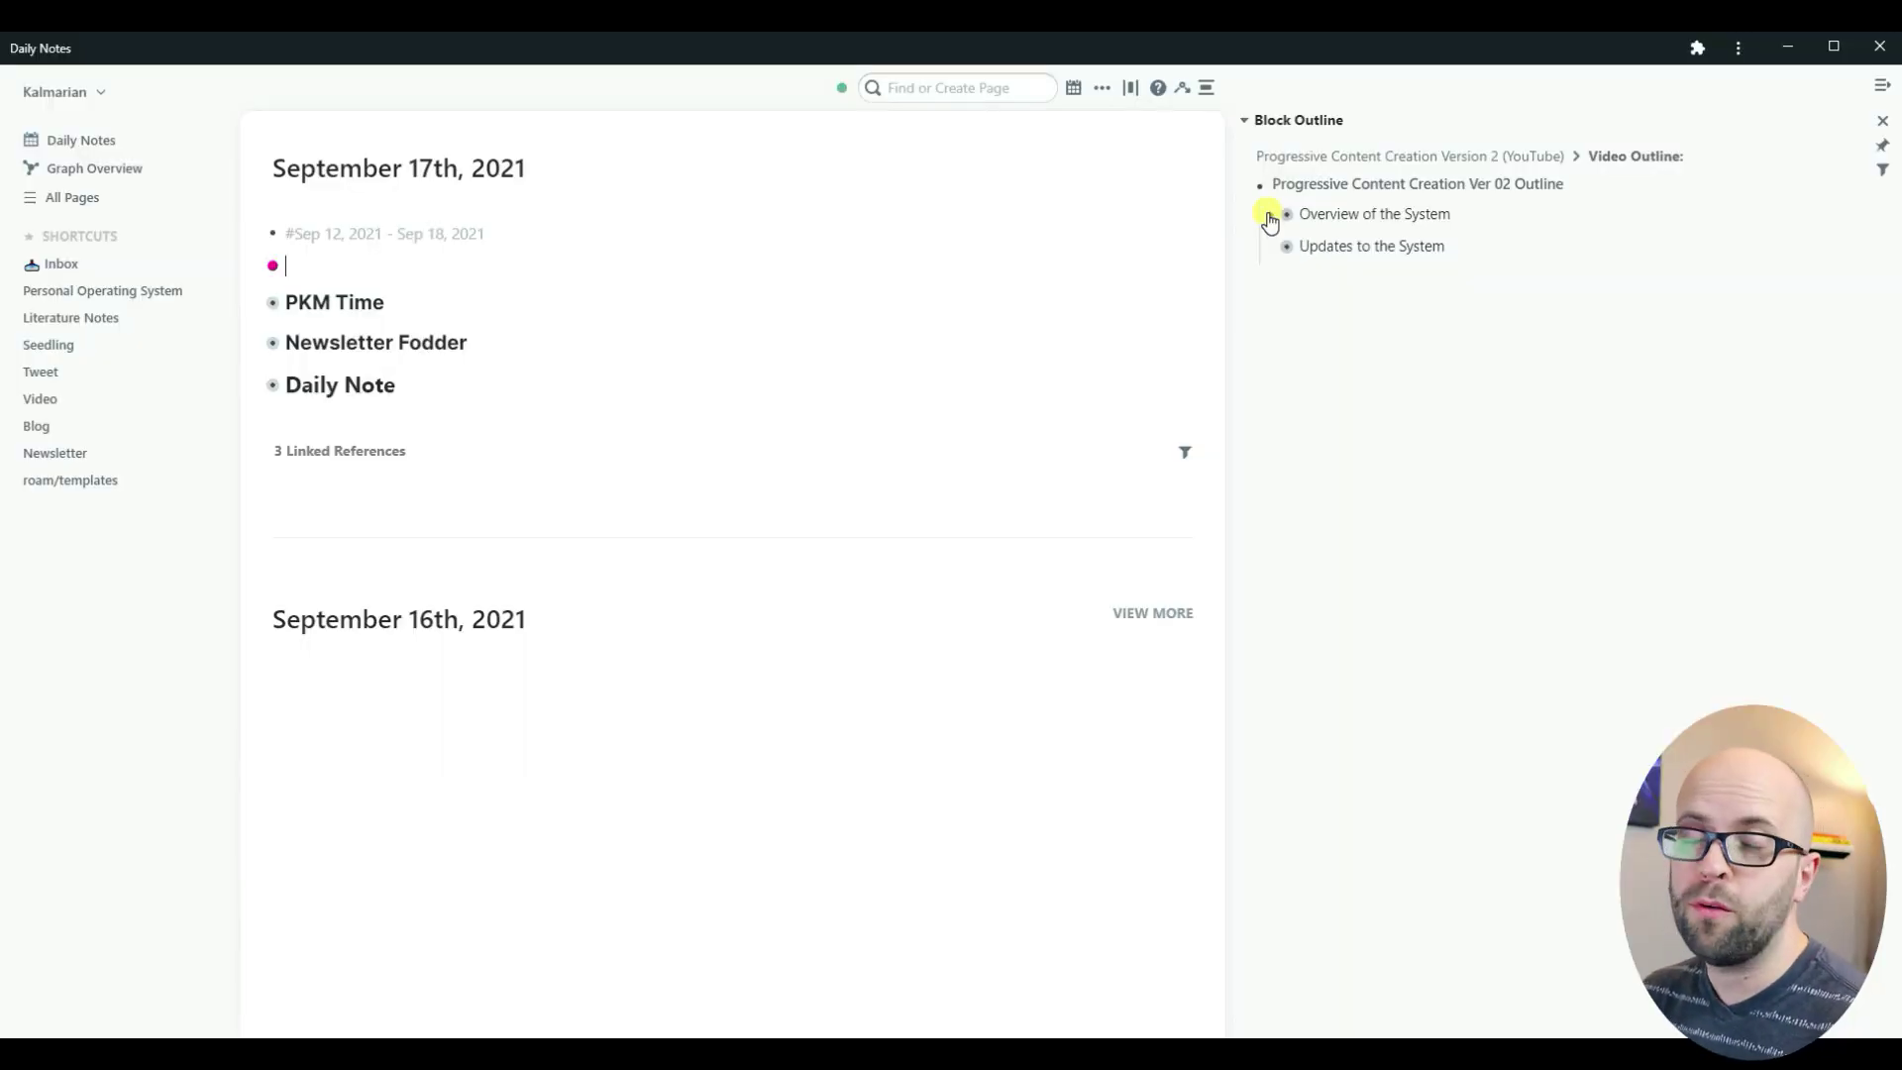
Step: Add a '#Seedling This is a great idea' block to the September 17th daily note
left_click(1268, 215)
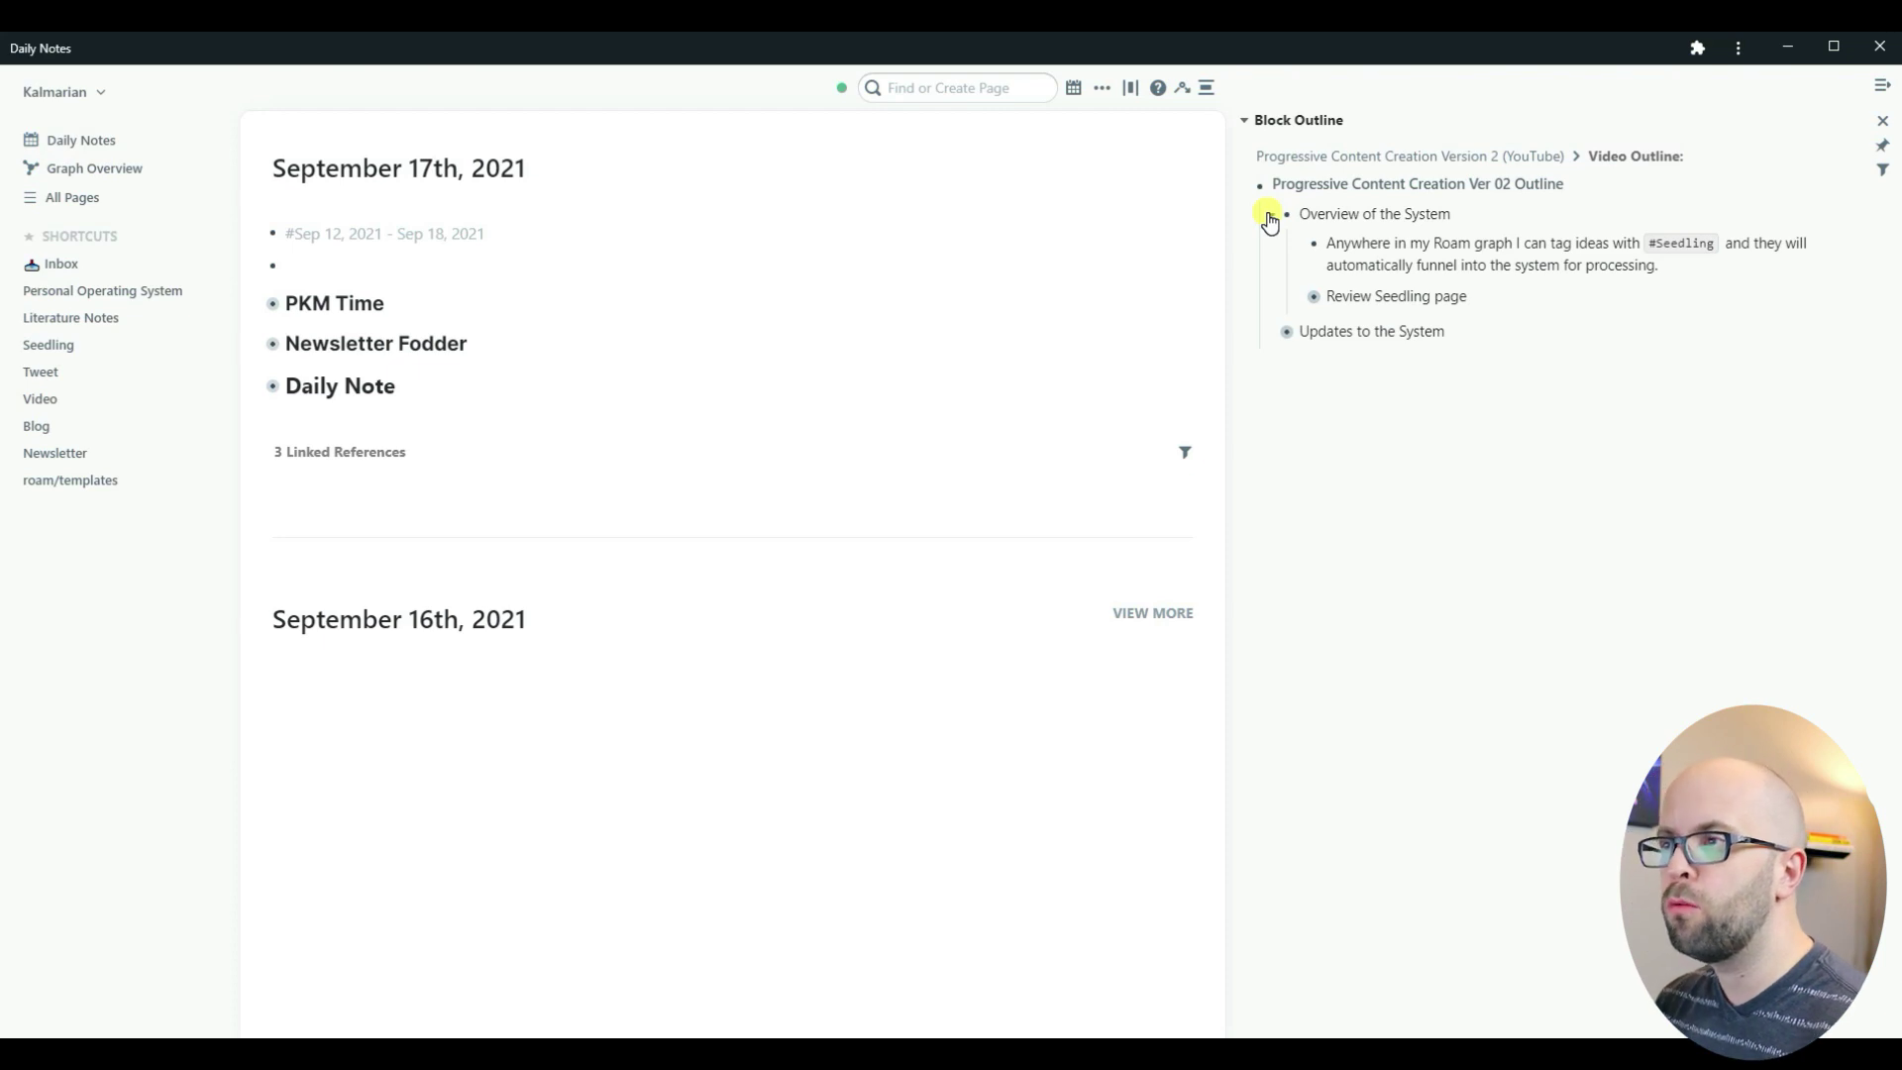
left_click(490, 266)
type("s")
key("BackSpace")
type("#Seedling")
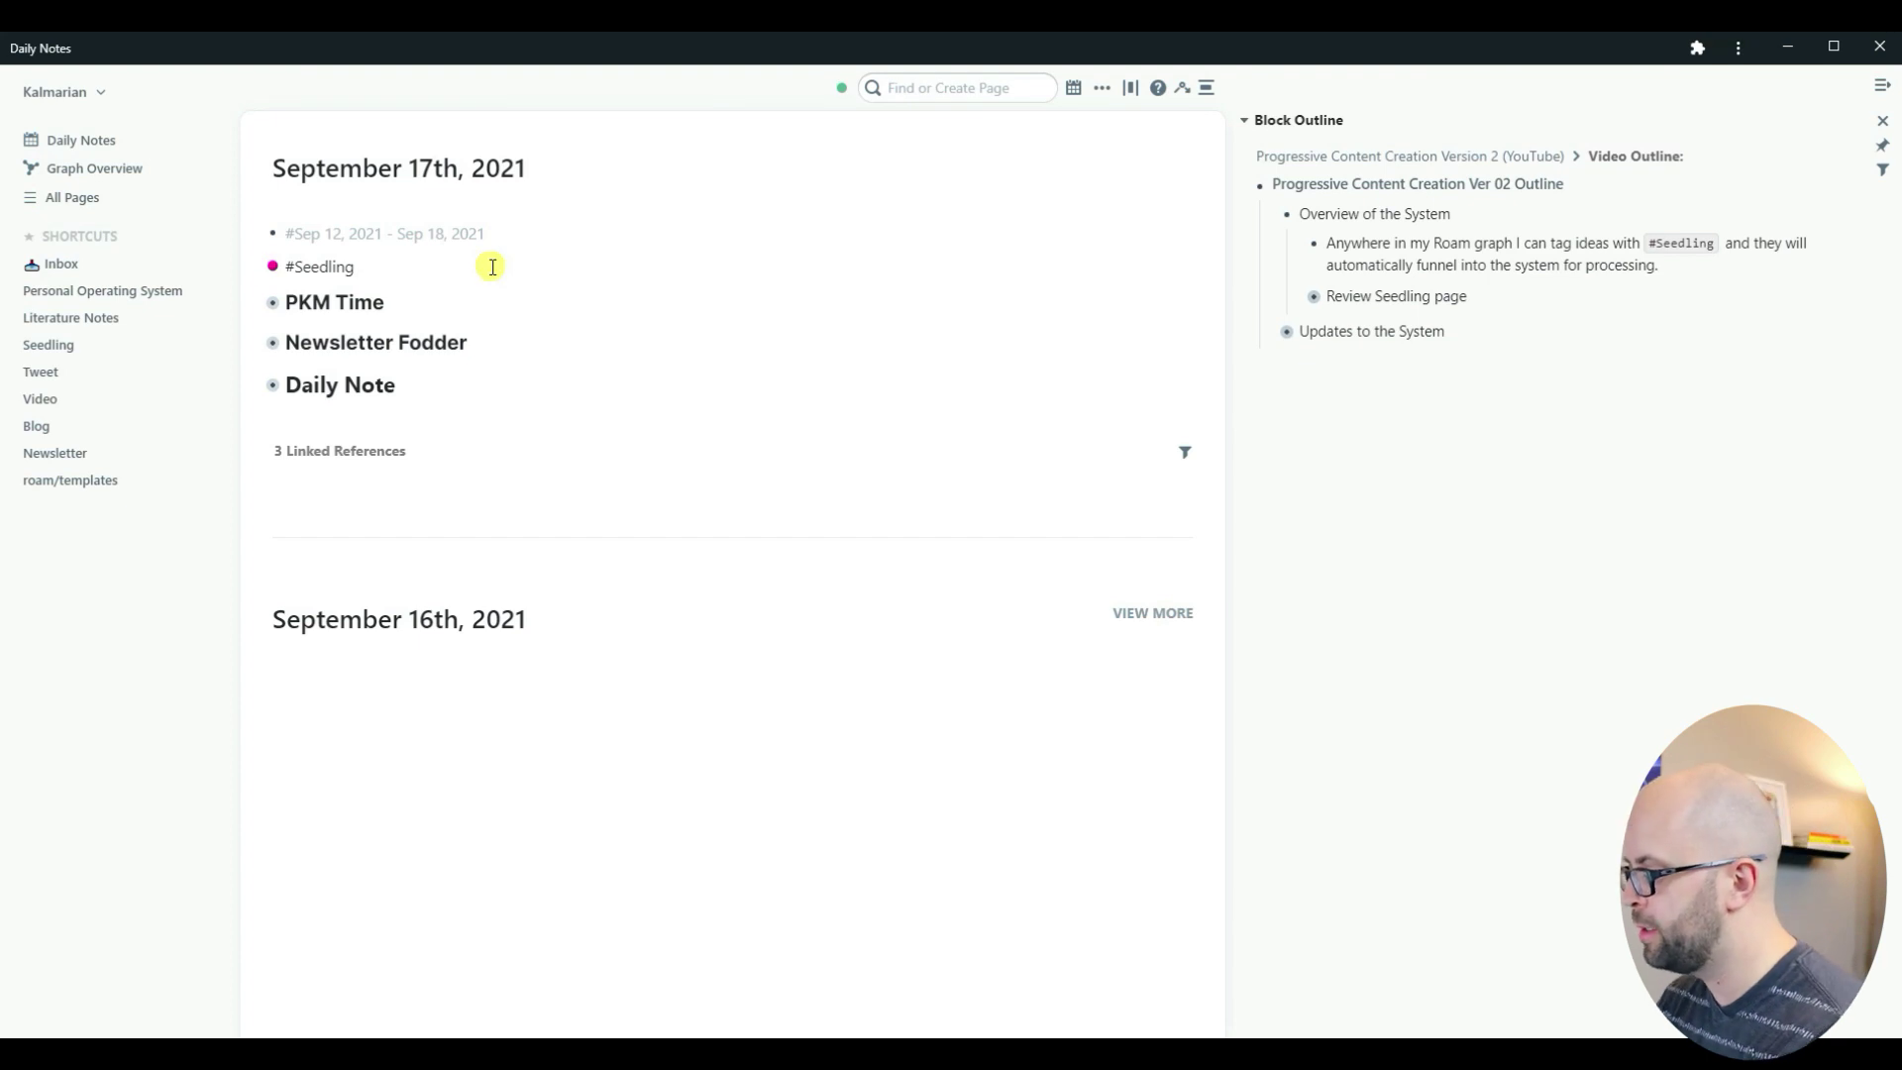
type("This is a great idea")
Step: Add a second block '#Seedling This is a good idea' and expand the Review Seedling outline item
key("Return")
type("#Seedling This is a good ")
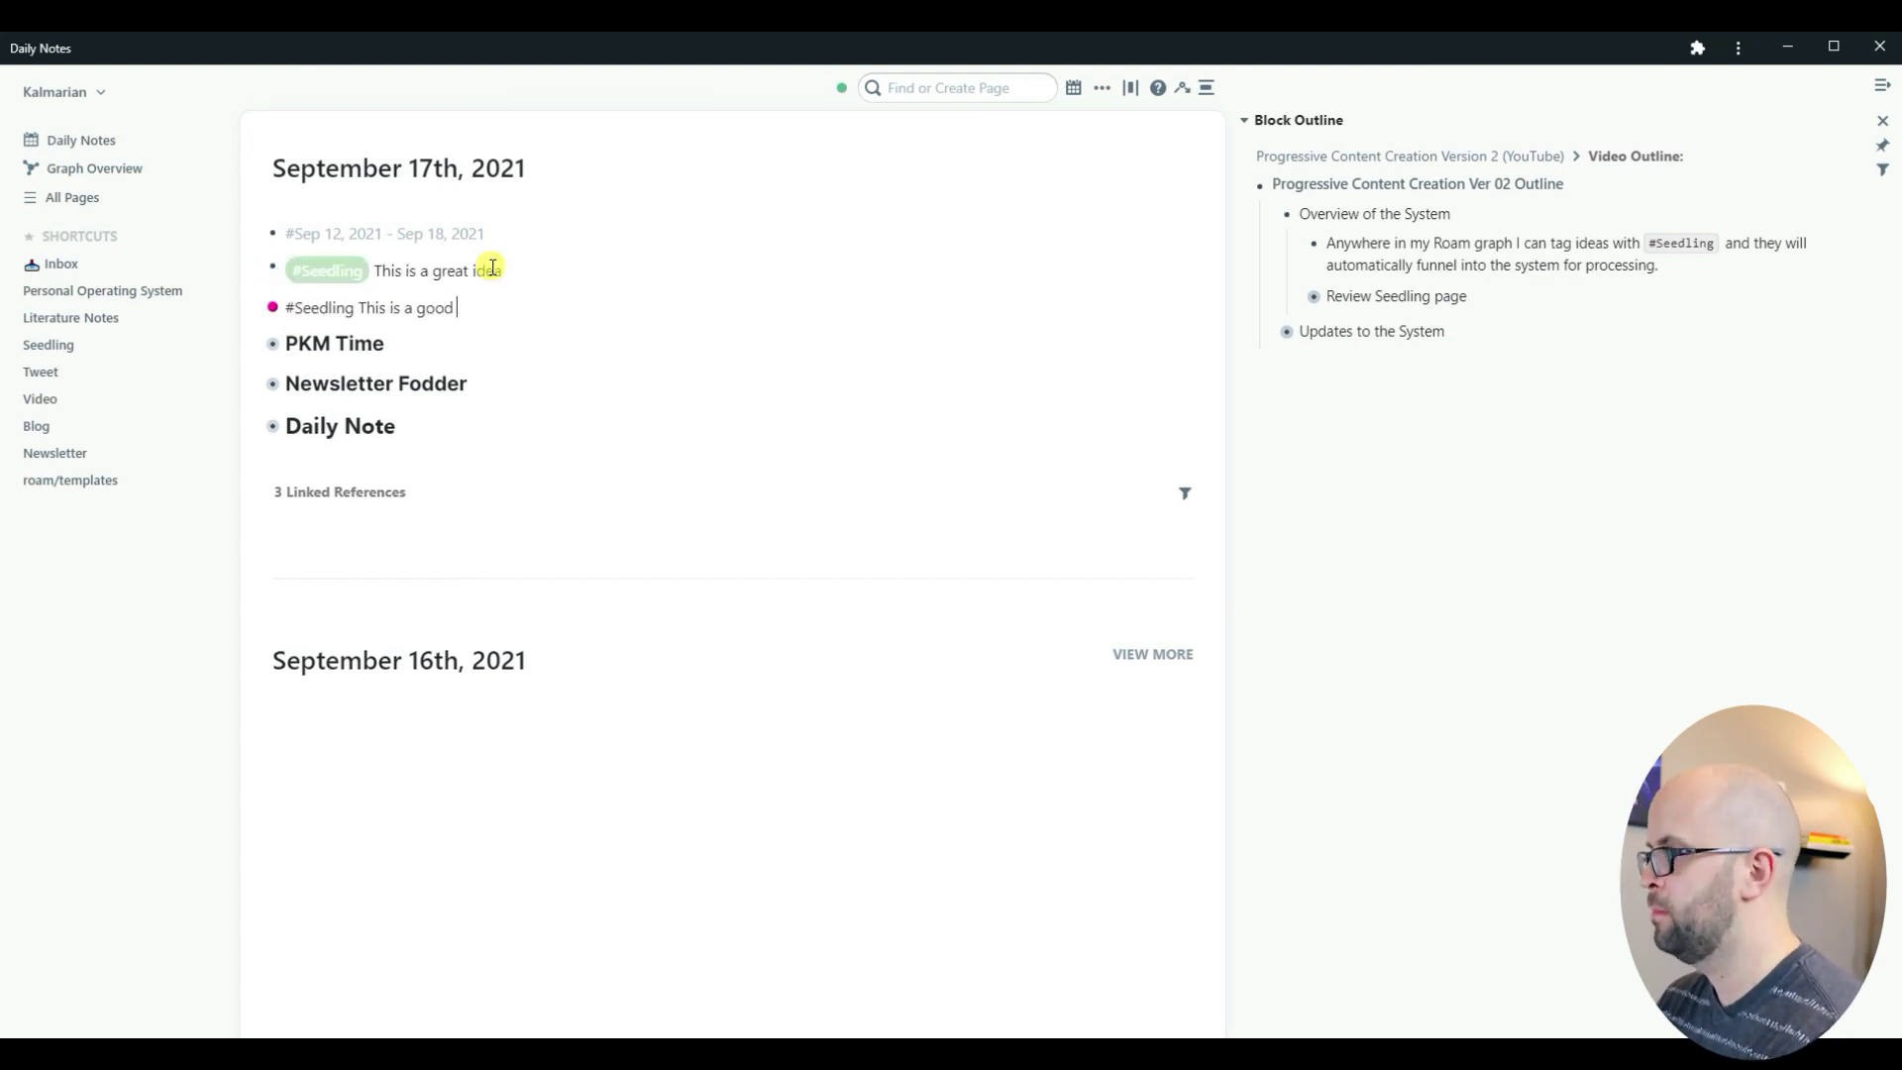
type("idea")
left_click(110, 645)
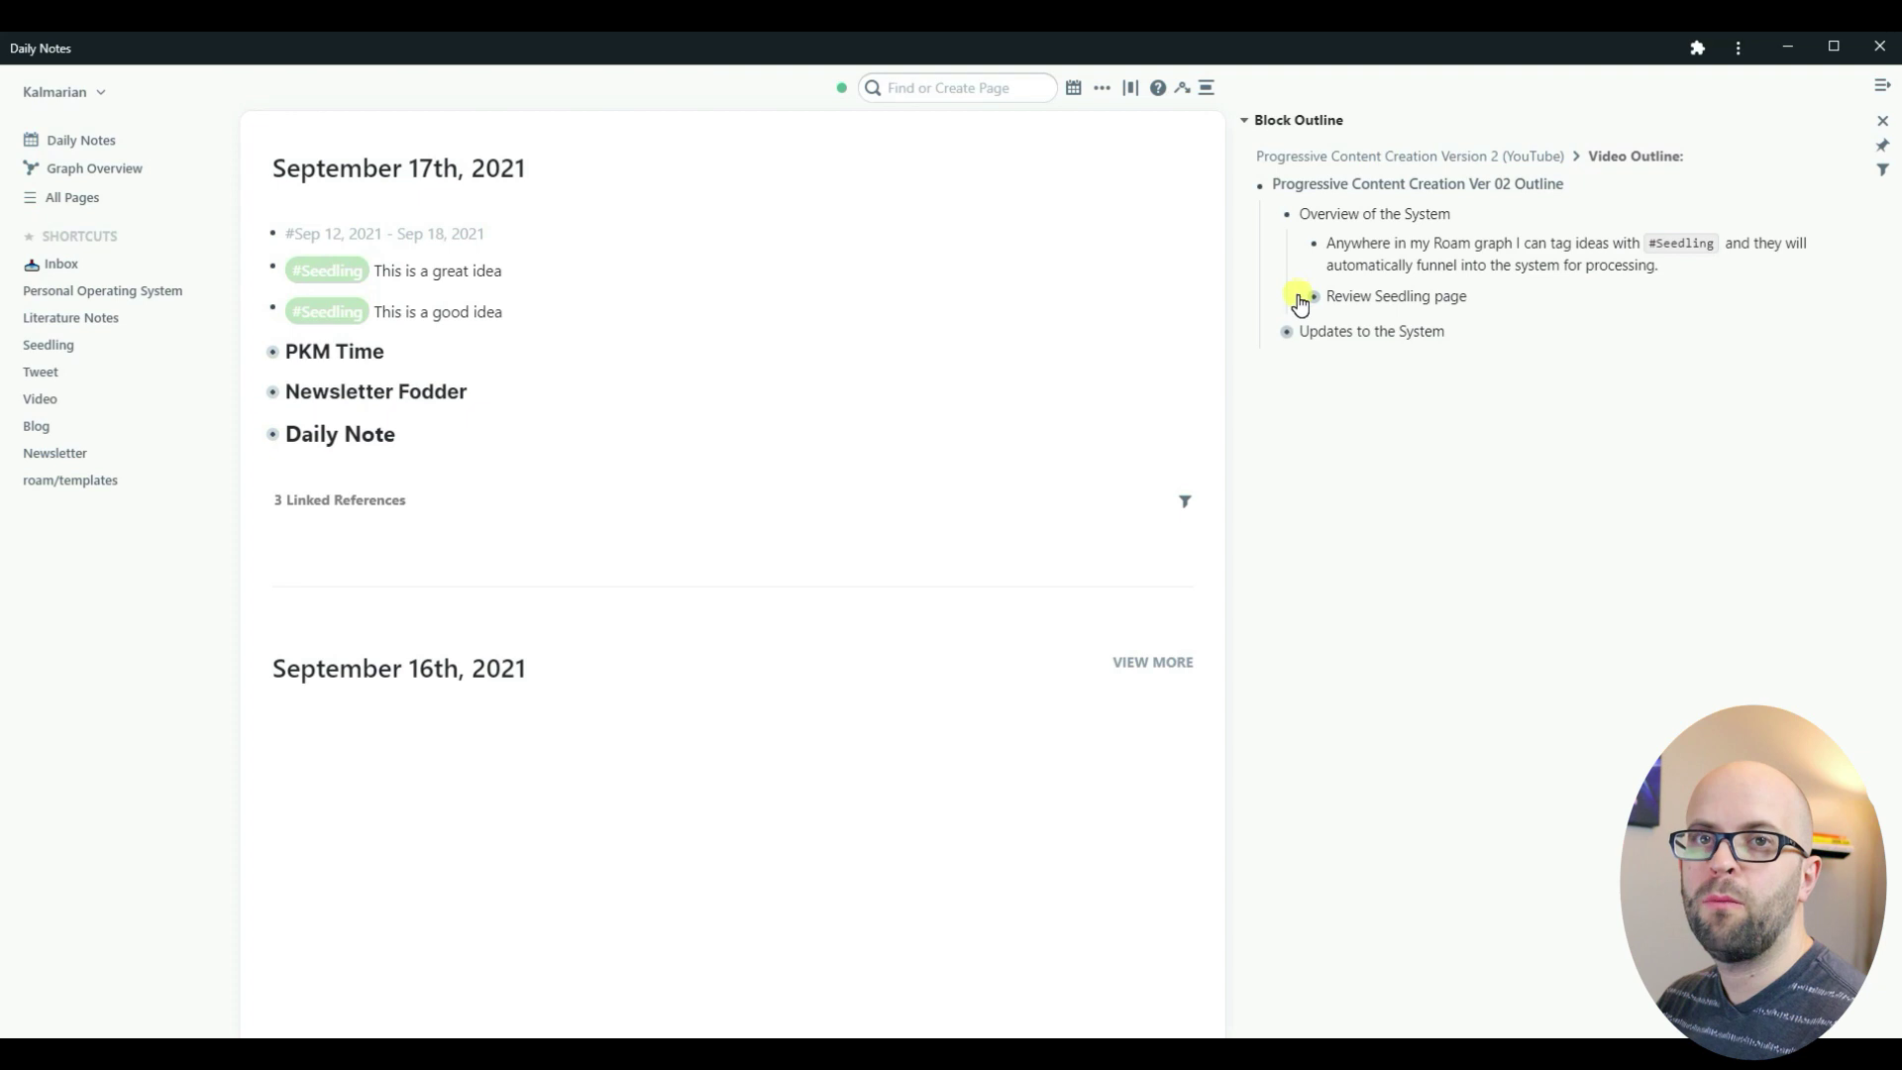
left_click(1298, 297)
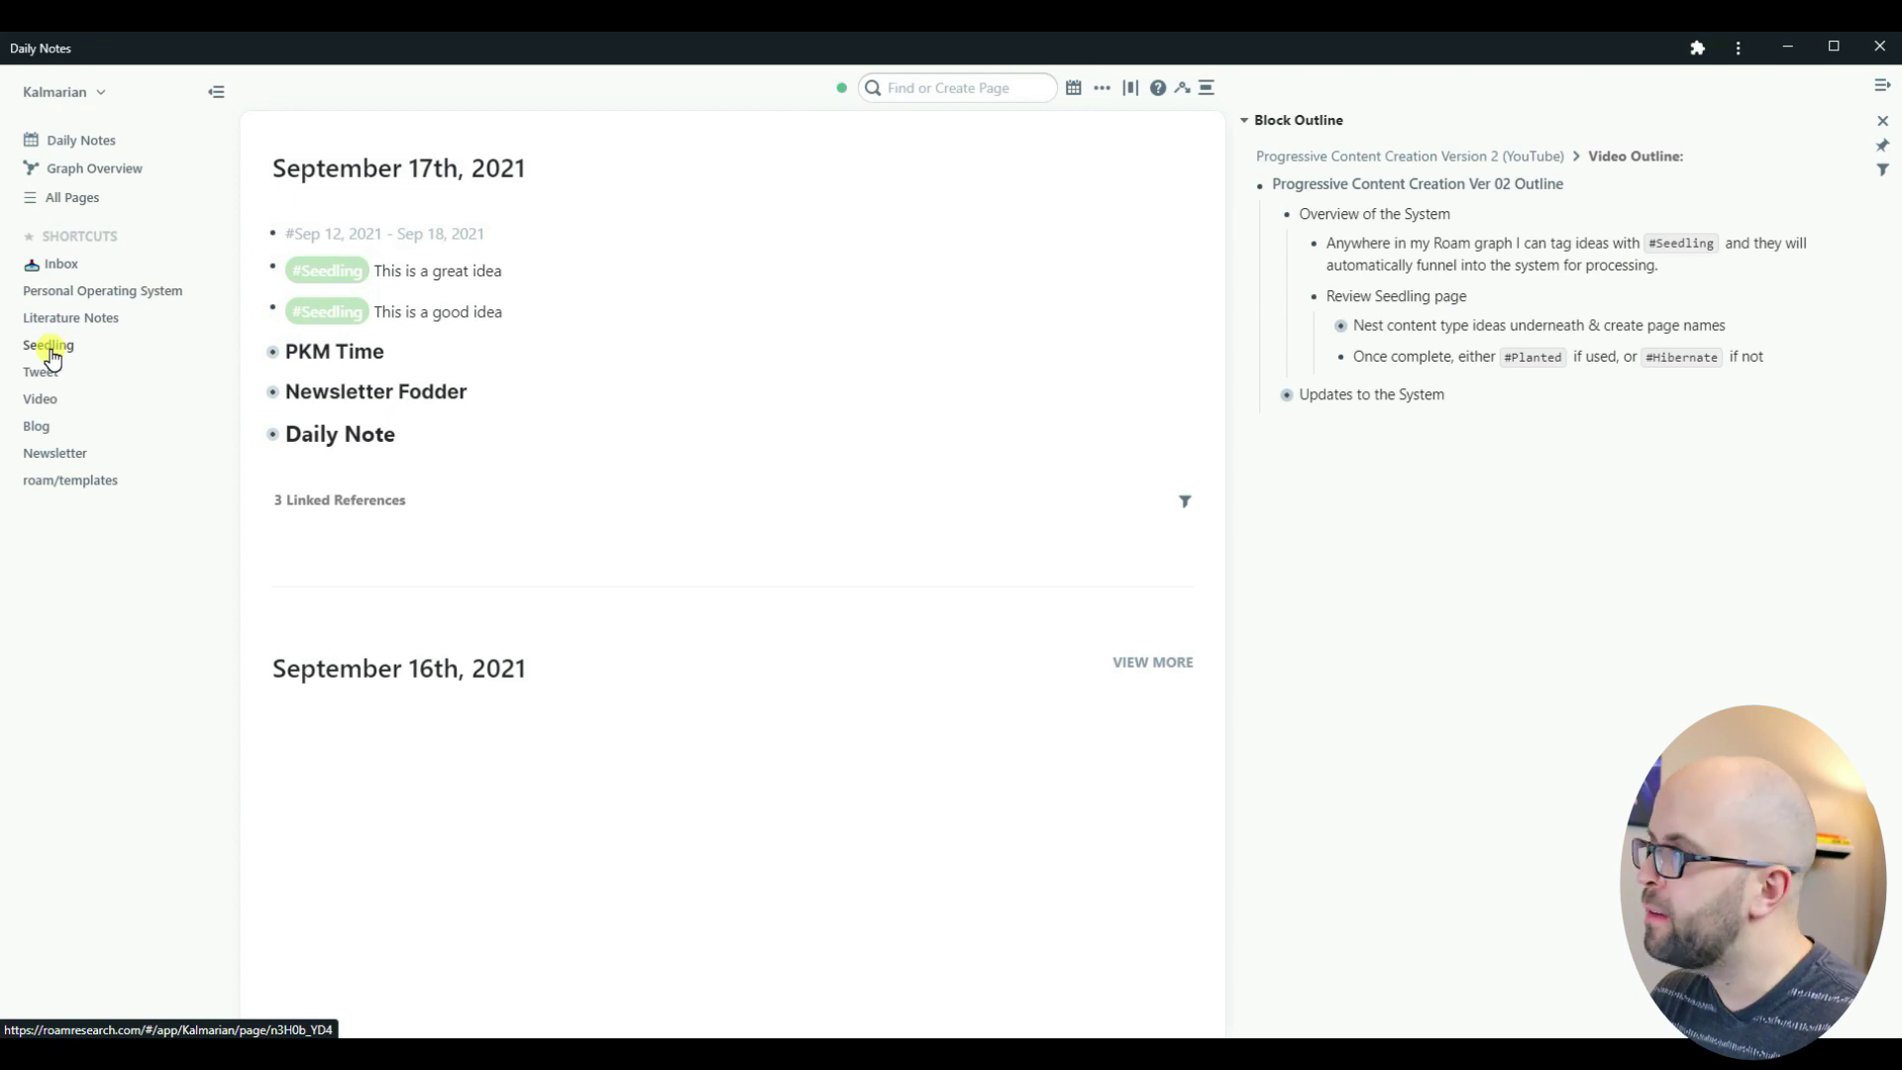
Step: On the Seedling page, nest a '#Video [[ (YouTube)]]' child block under 'This is a great idea'
left_click(52, 356)
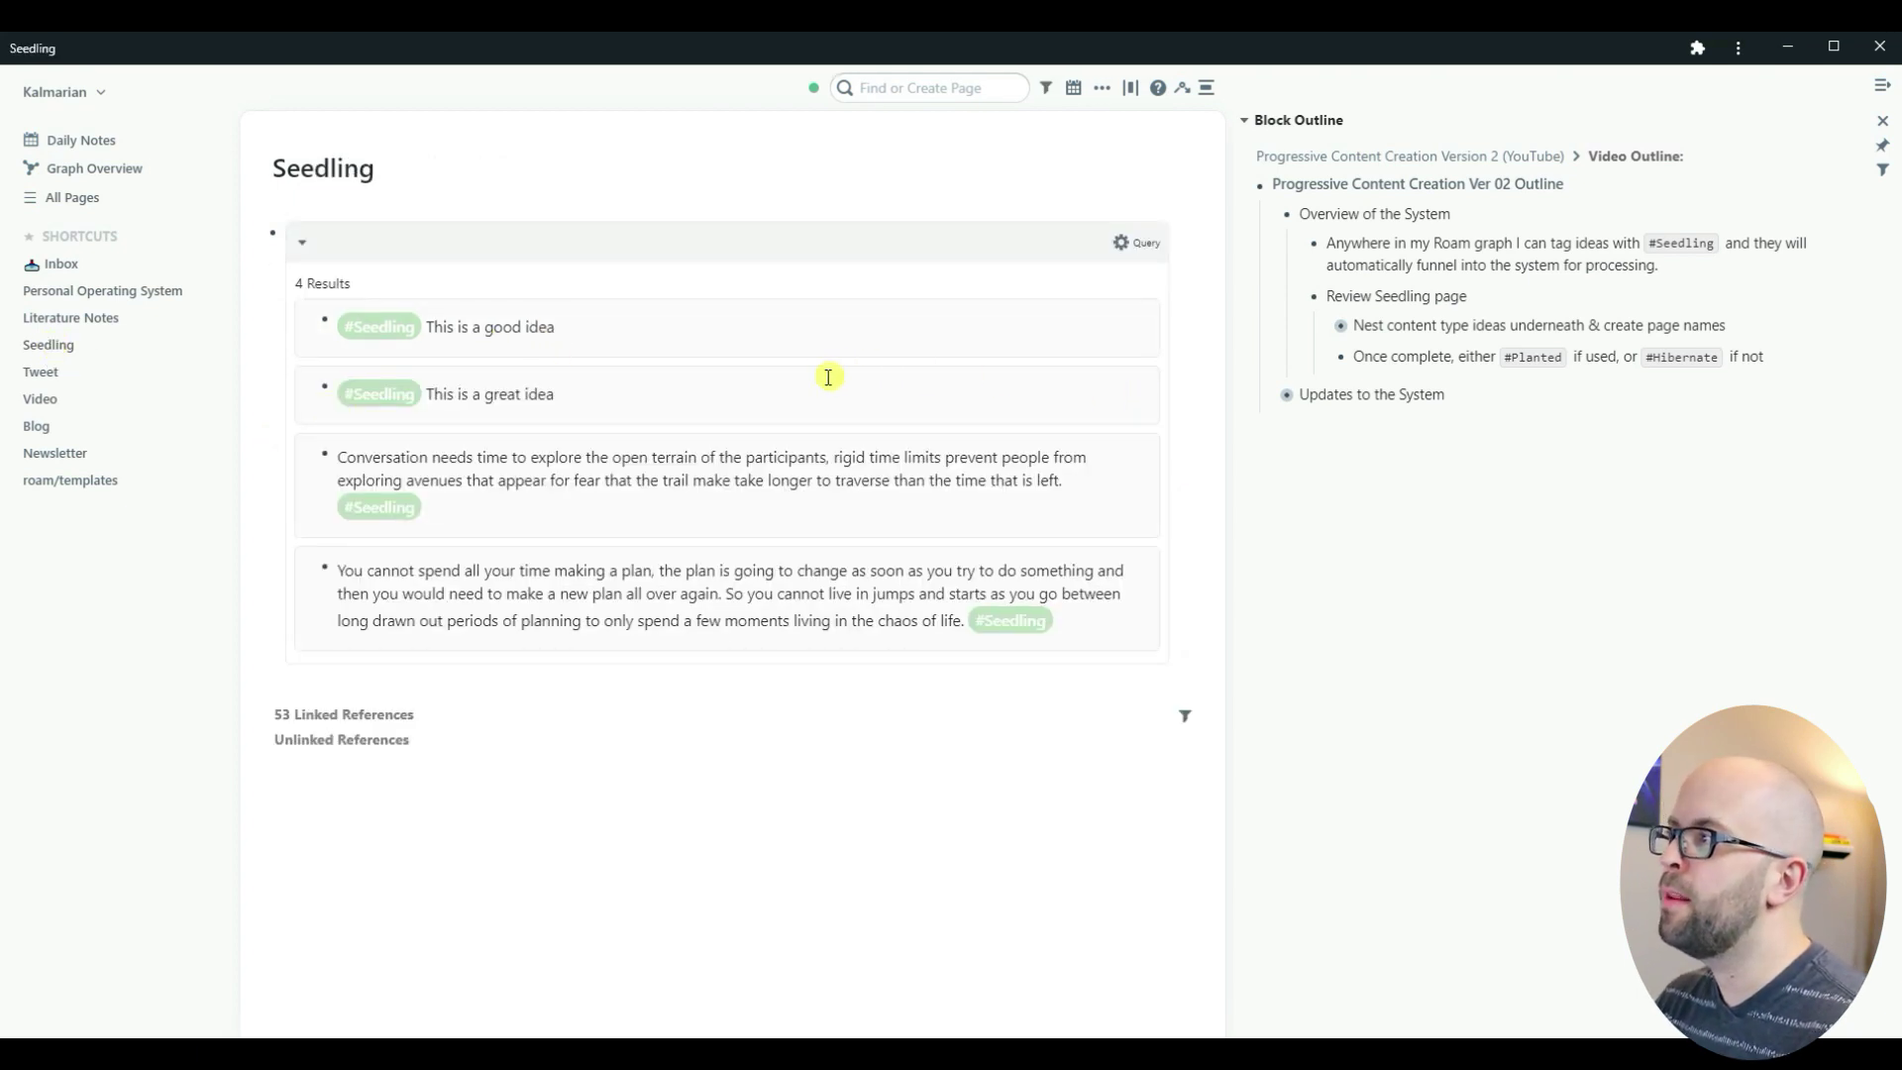
left_click(1326, 326)
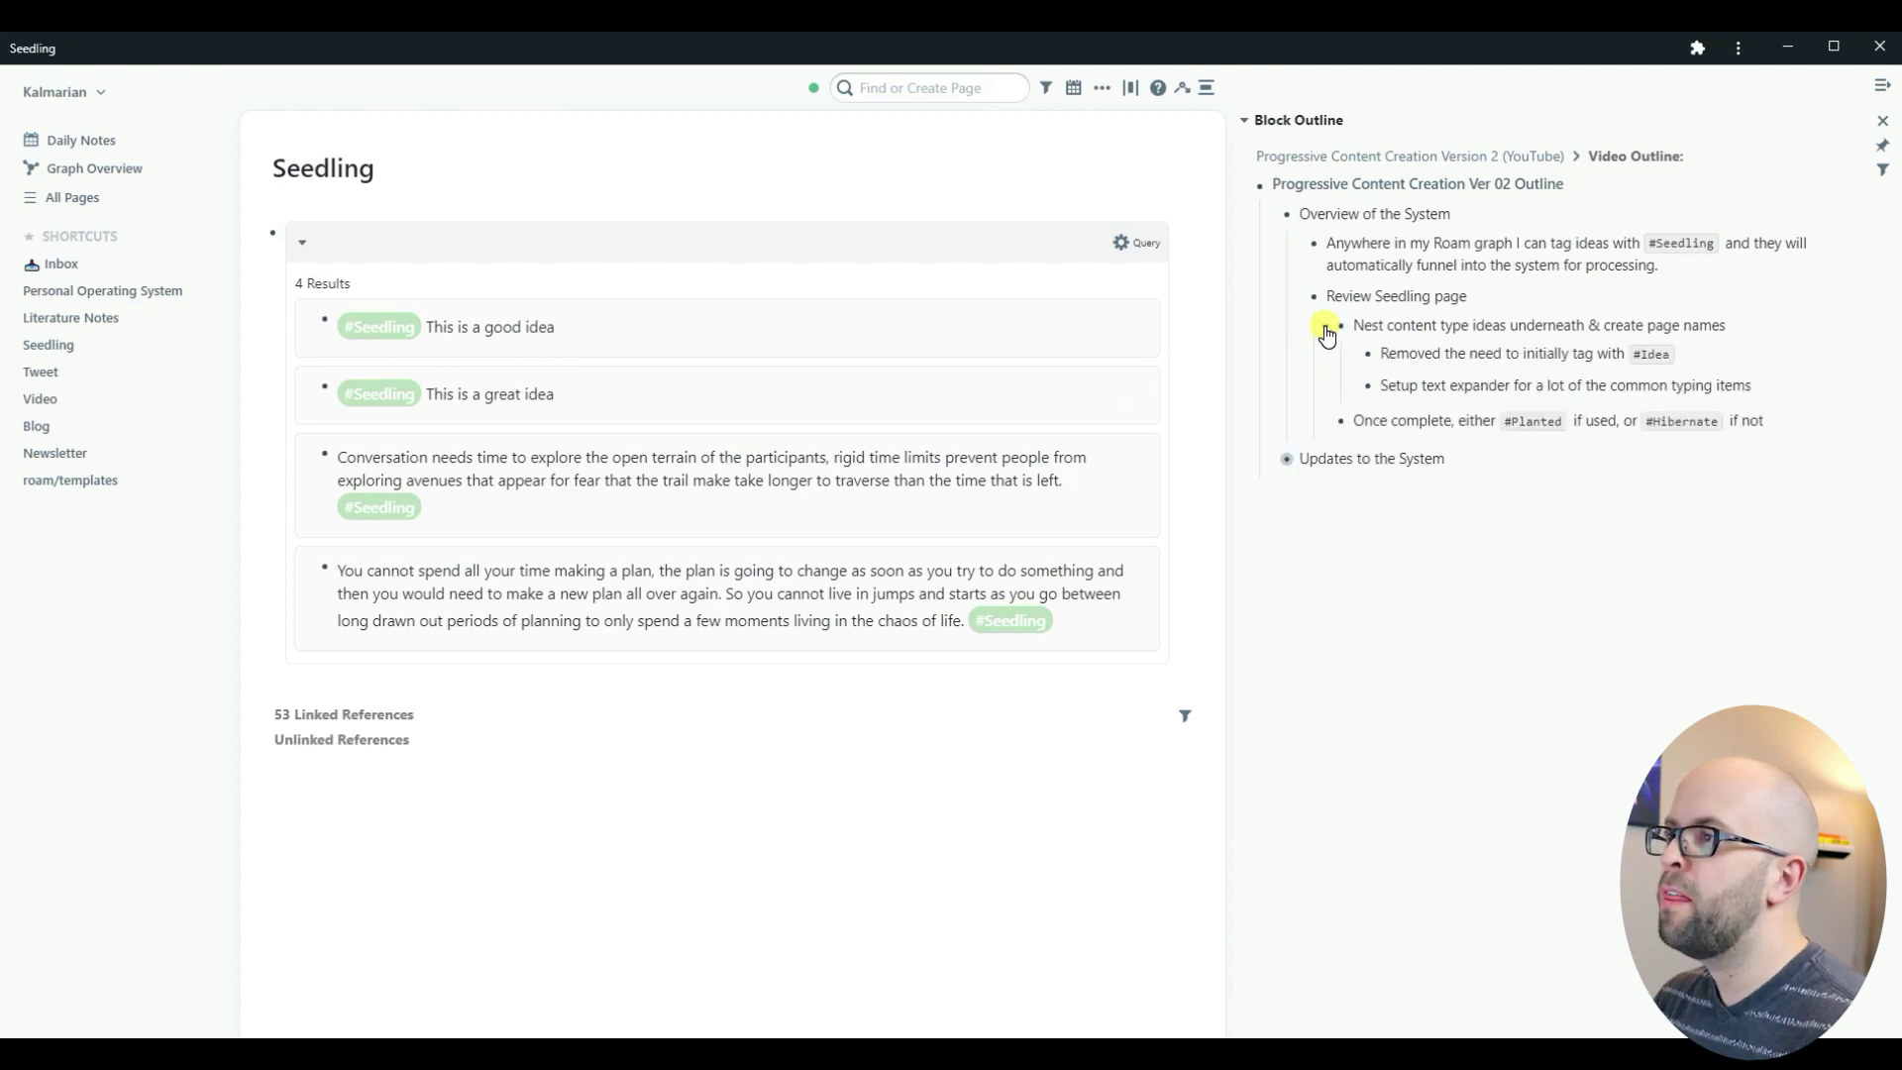
left_click(580, 393)
key("Return")
key("Tab")
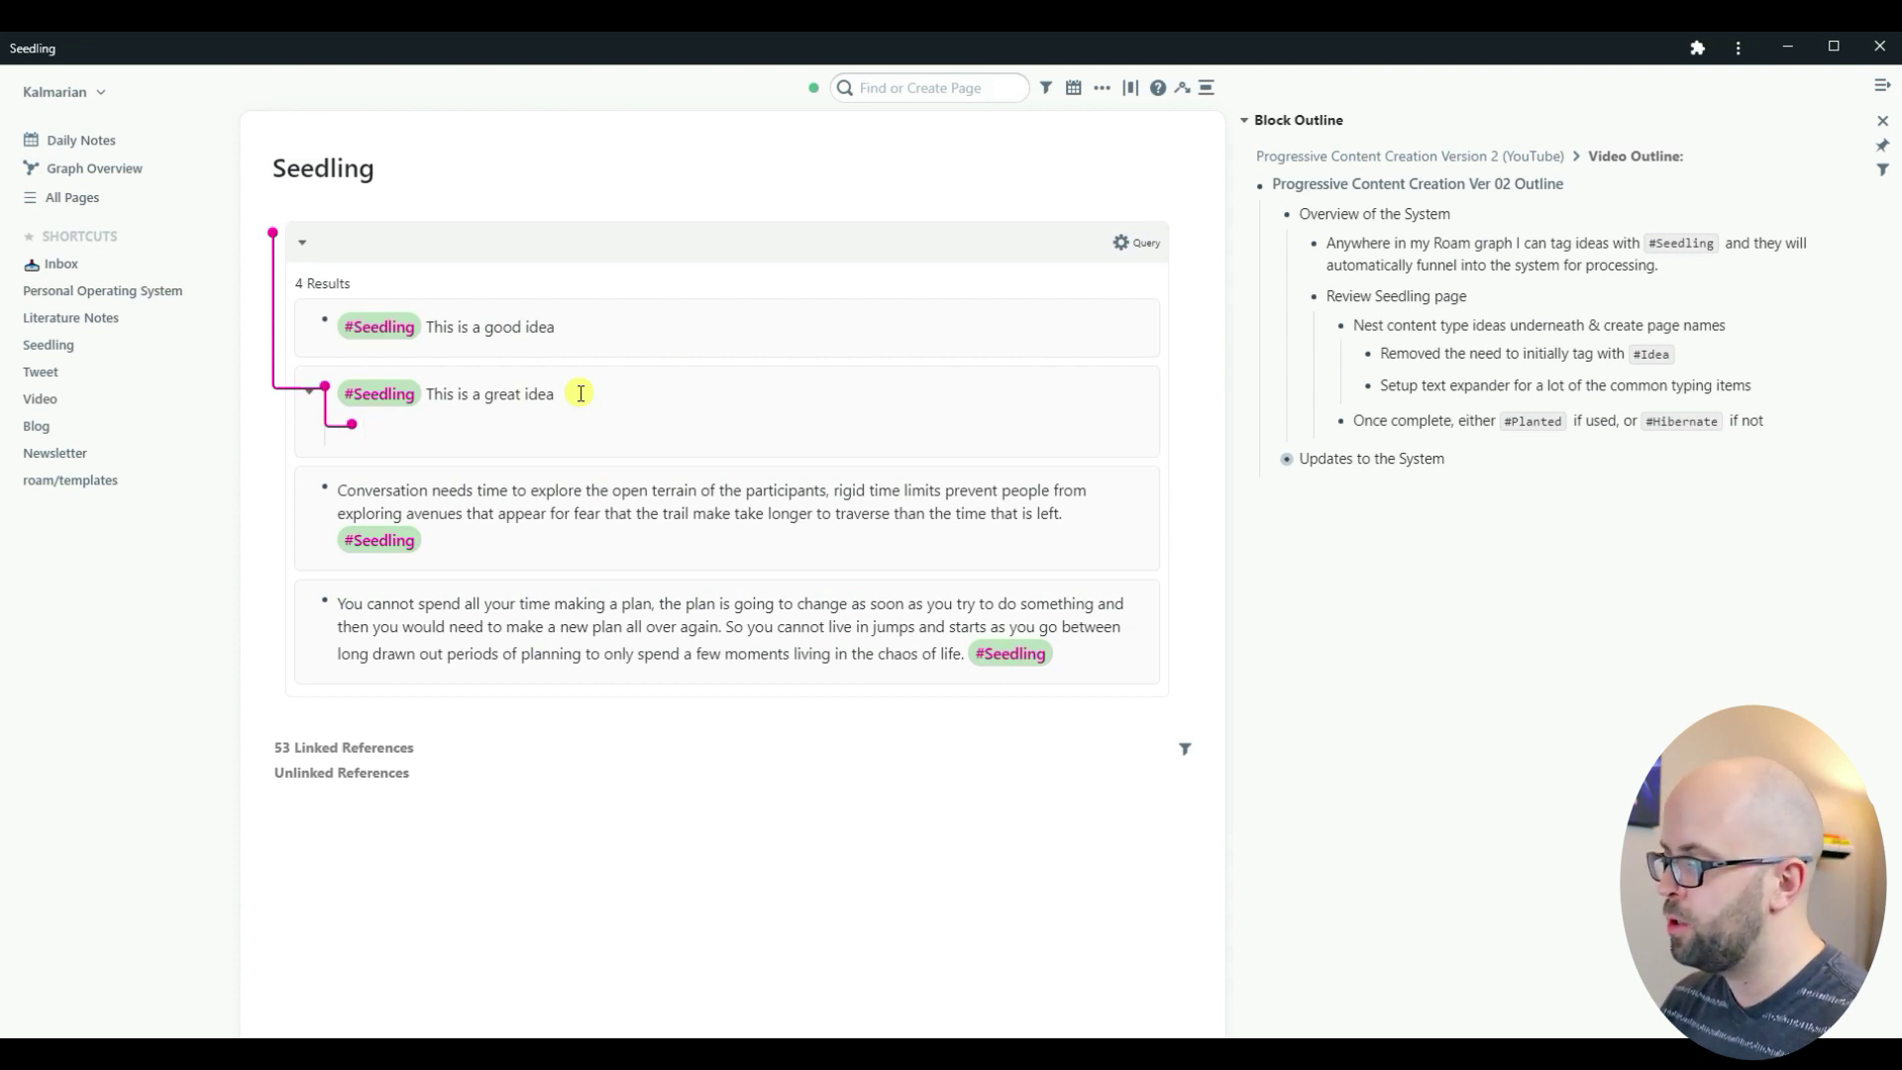
type("#Video [[ (YouTube)]]")
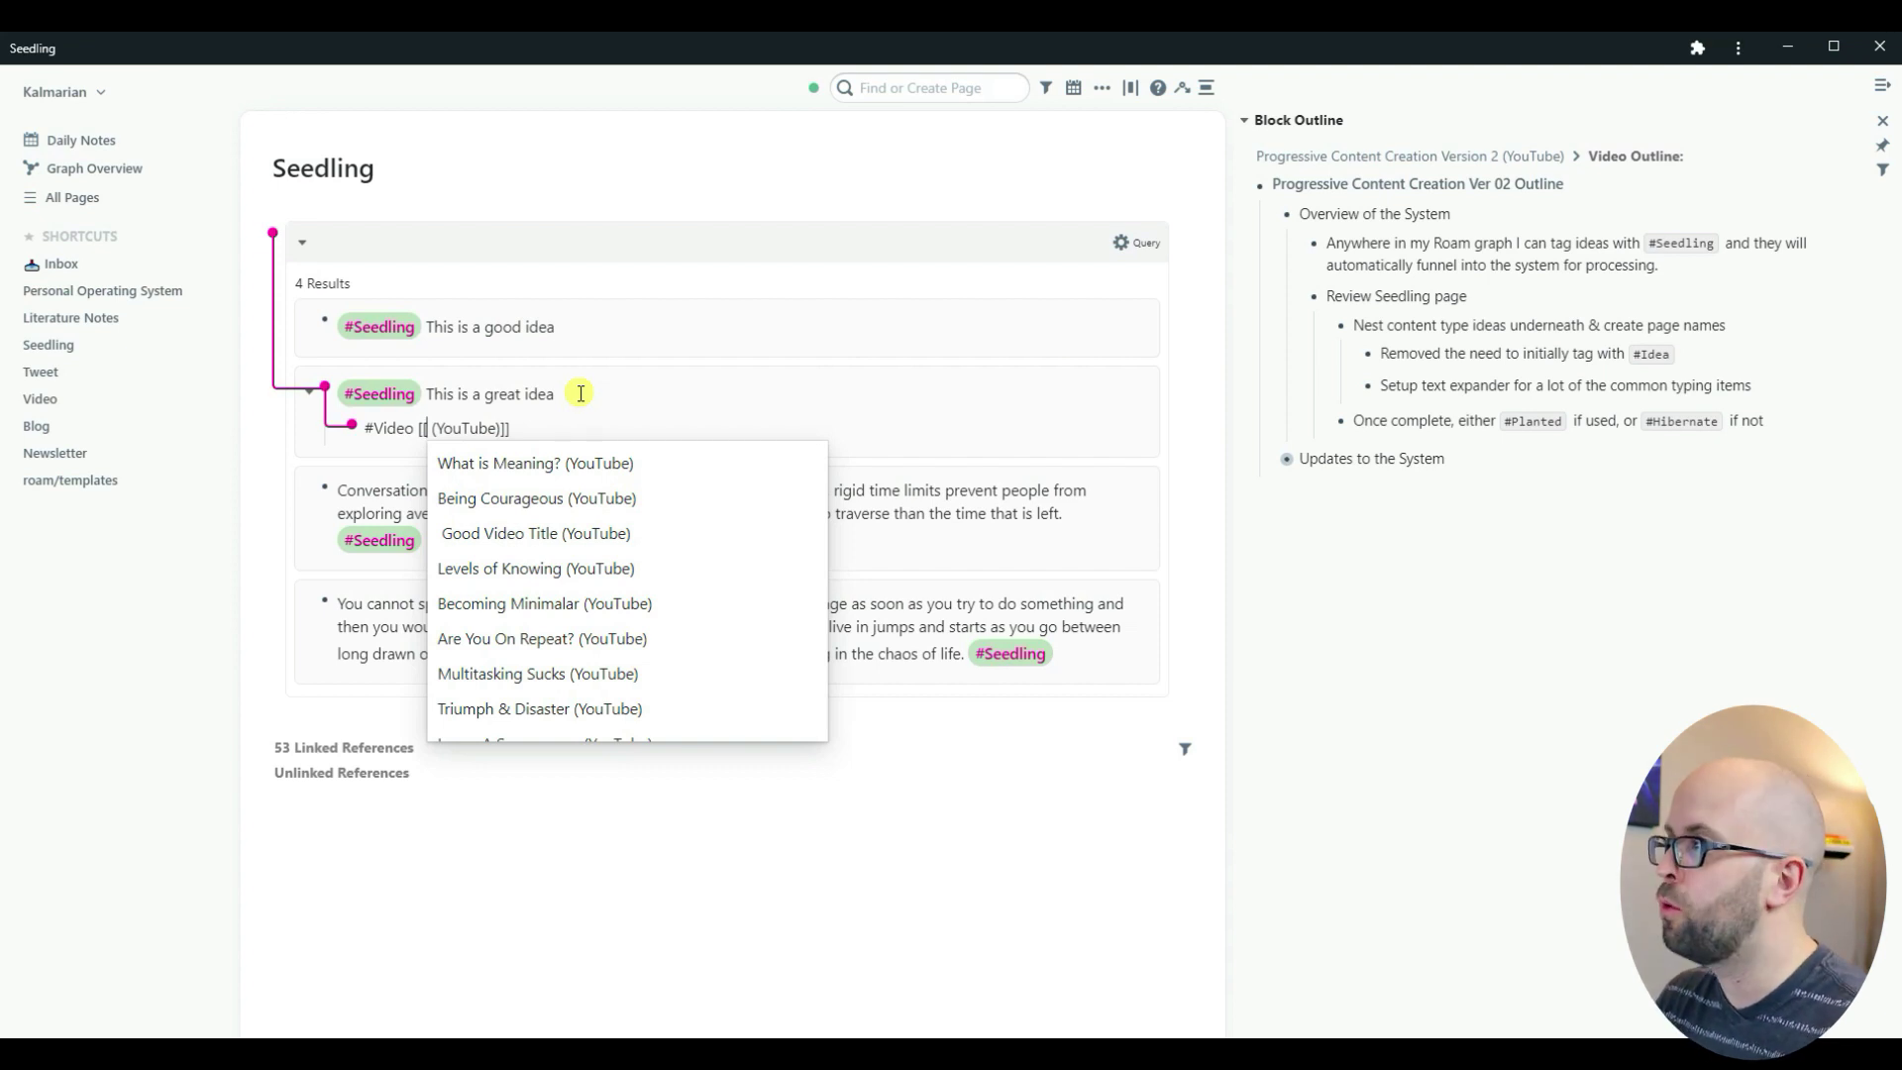
left_click(536, 426)
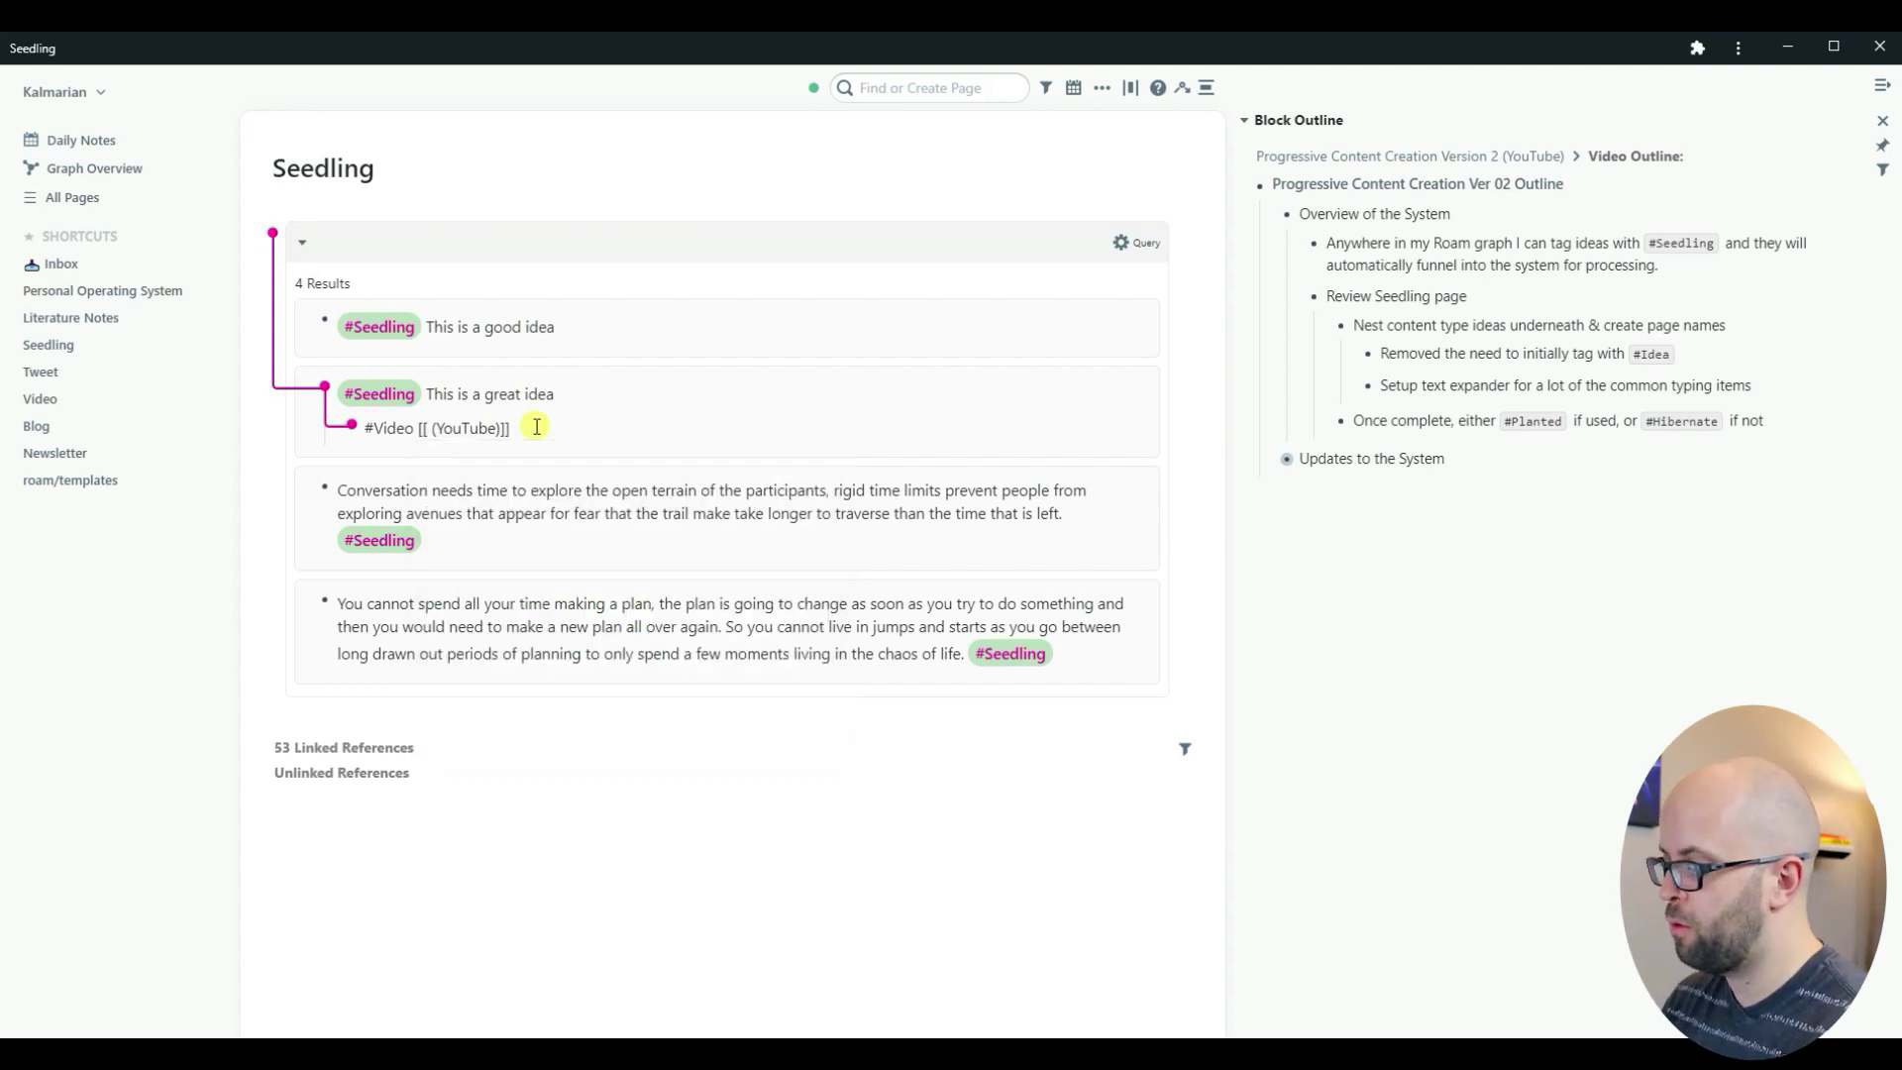
key("Return")
Step: Add '#Blog Potential Title (Blog)' and '#Tweet This is a first draft for the tweet' child blocks
type("#Blog [[ (Blog)]]")
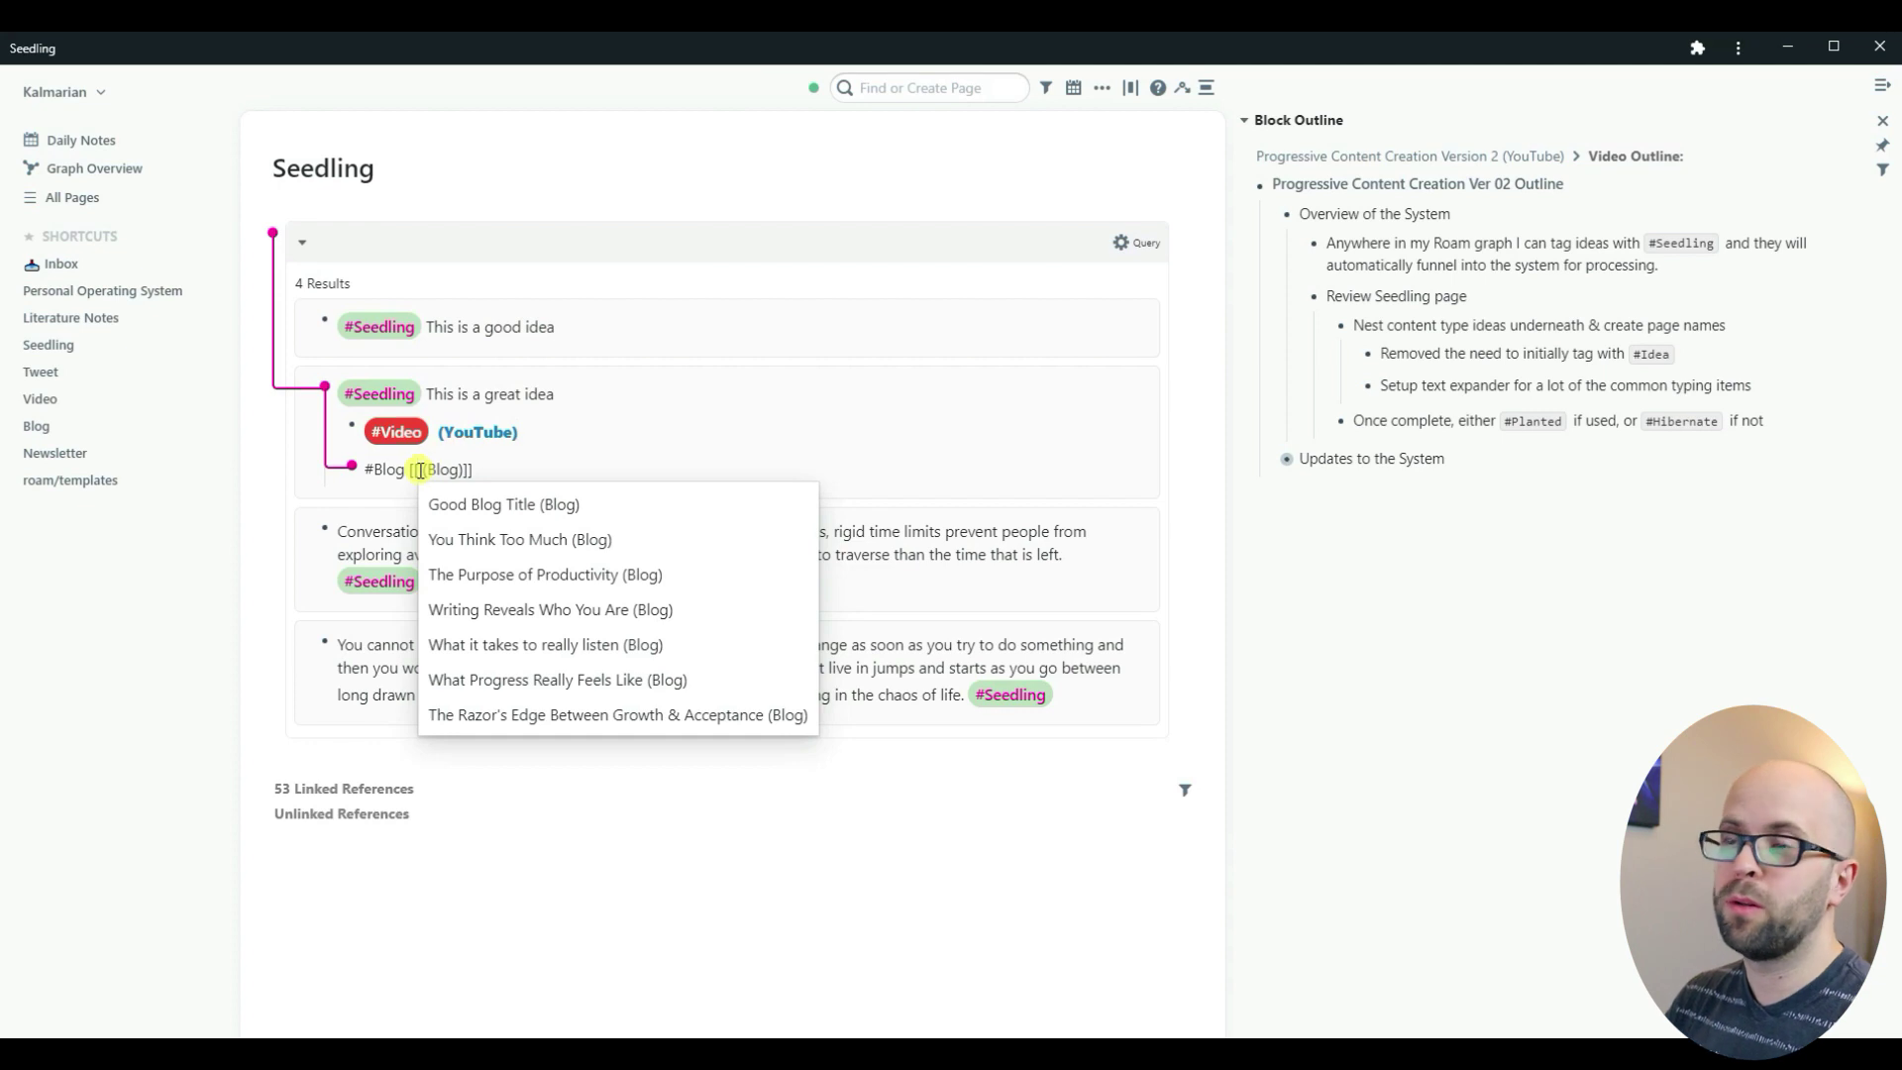
type("Potential Tit")
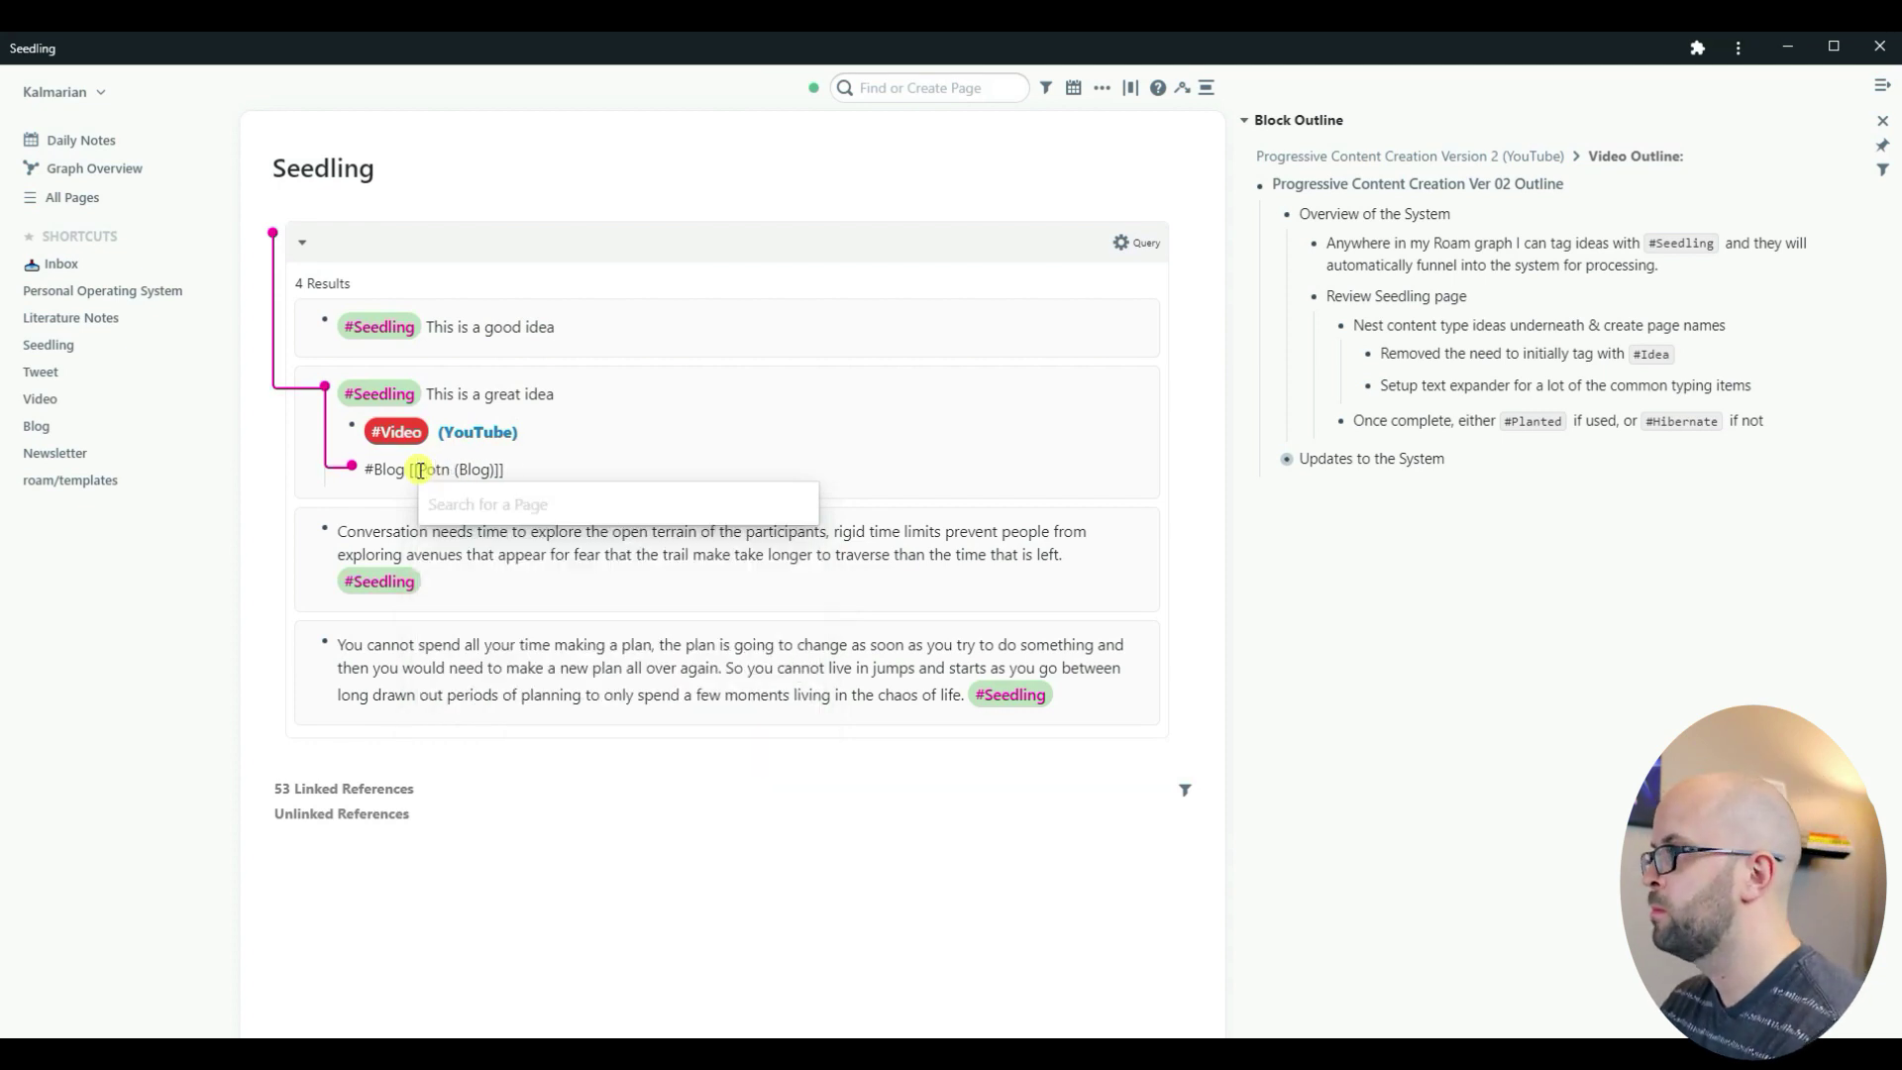
type("le")
left_click(626, 475)
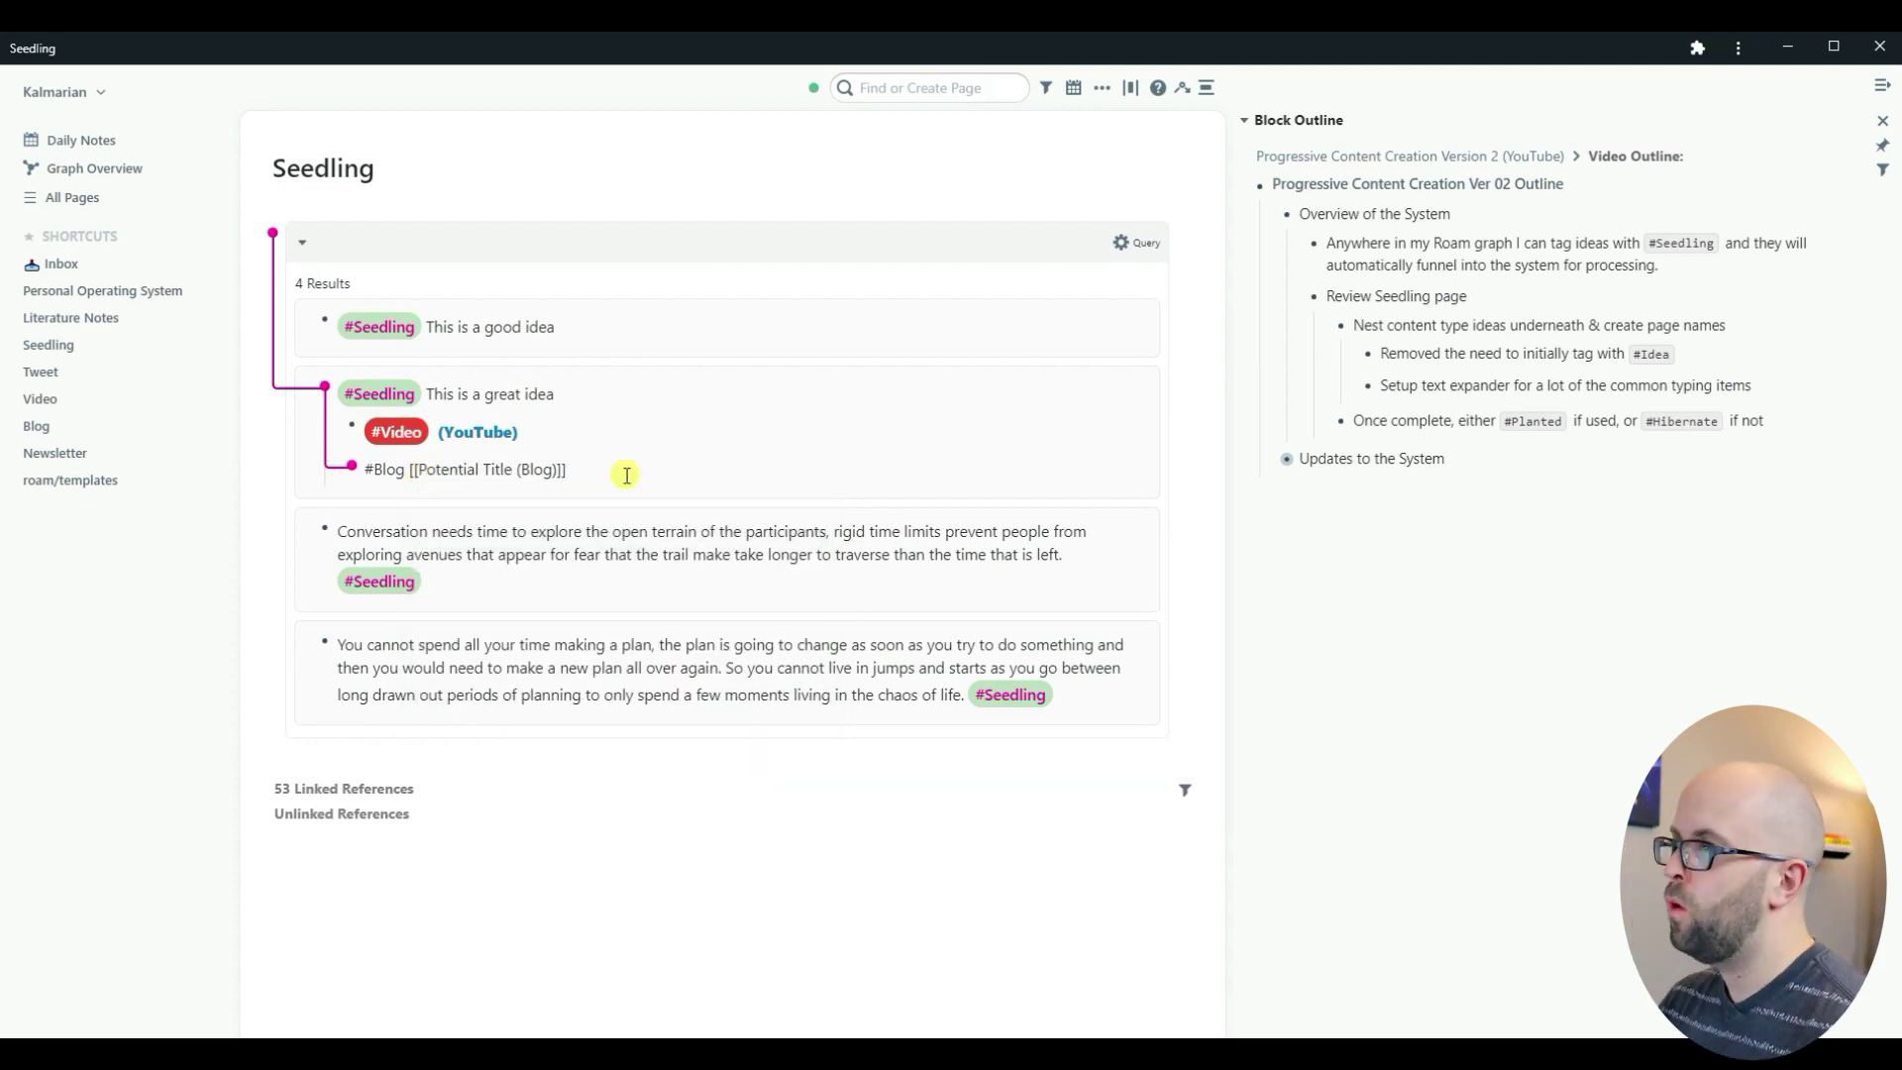
key("Return")
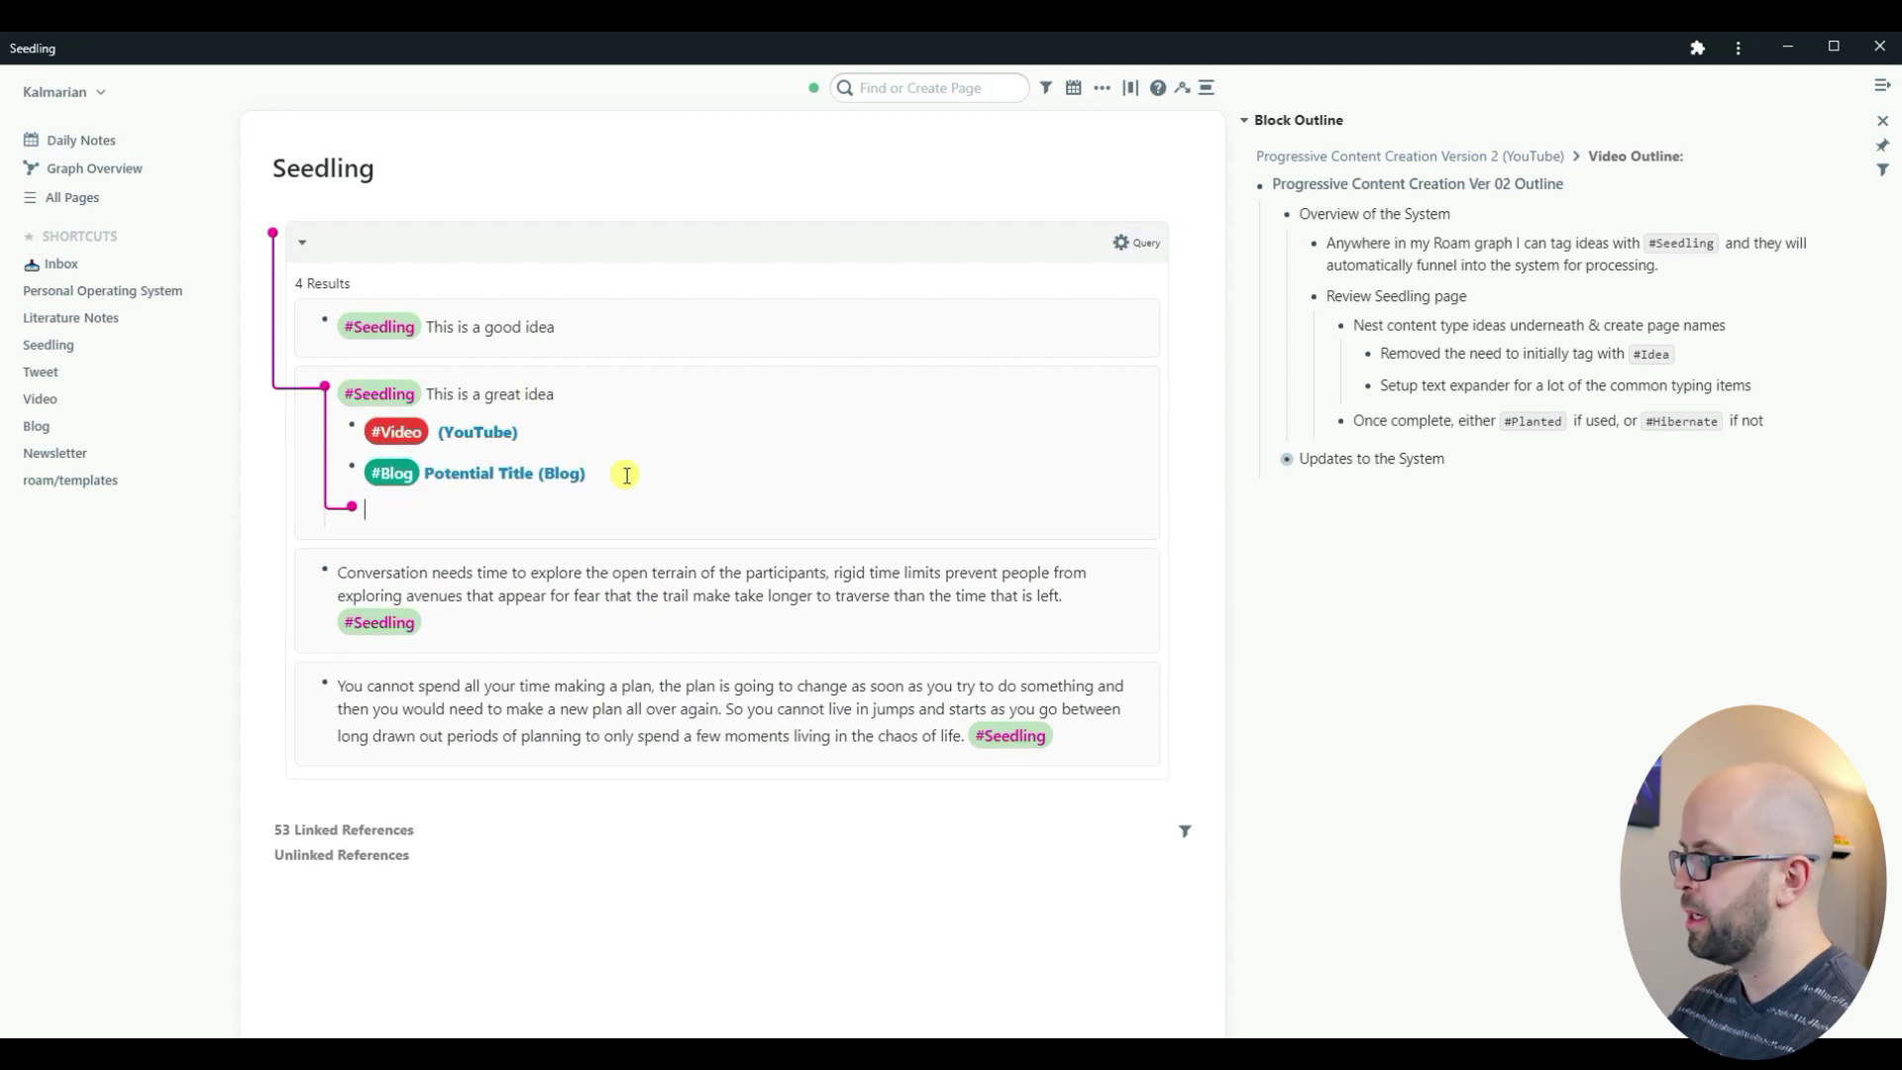
type("#Tweet ")
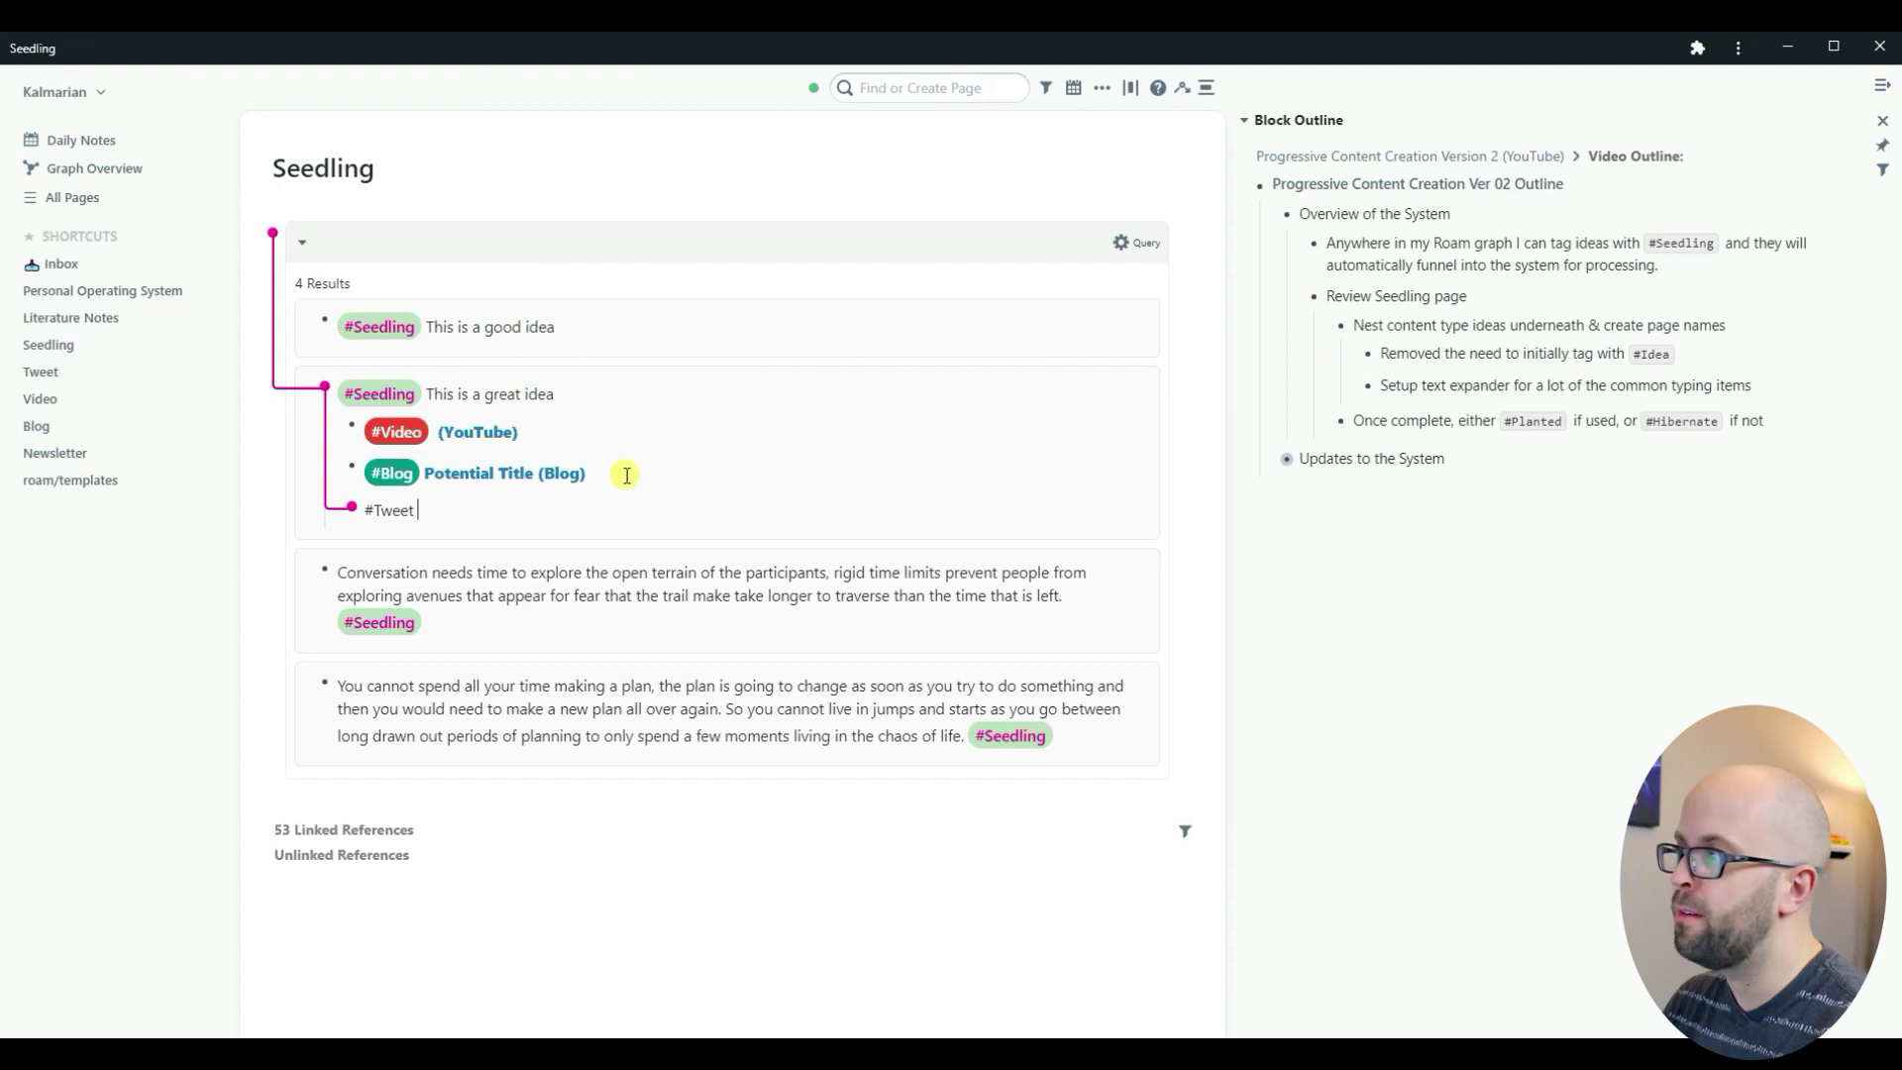
type("This is a first draft for the tweet")
key("Escape")
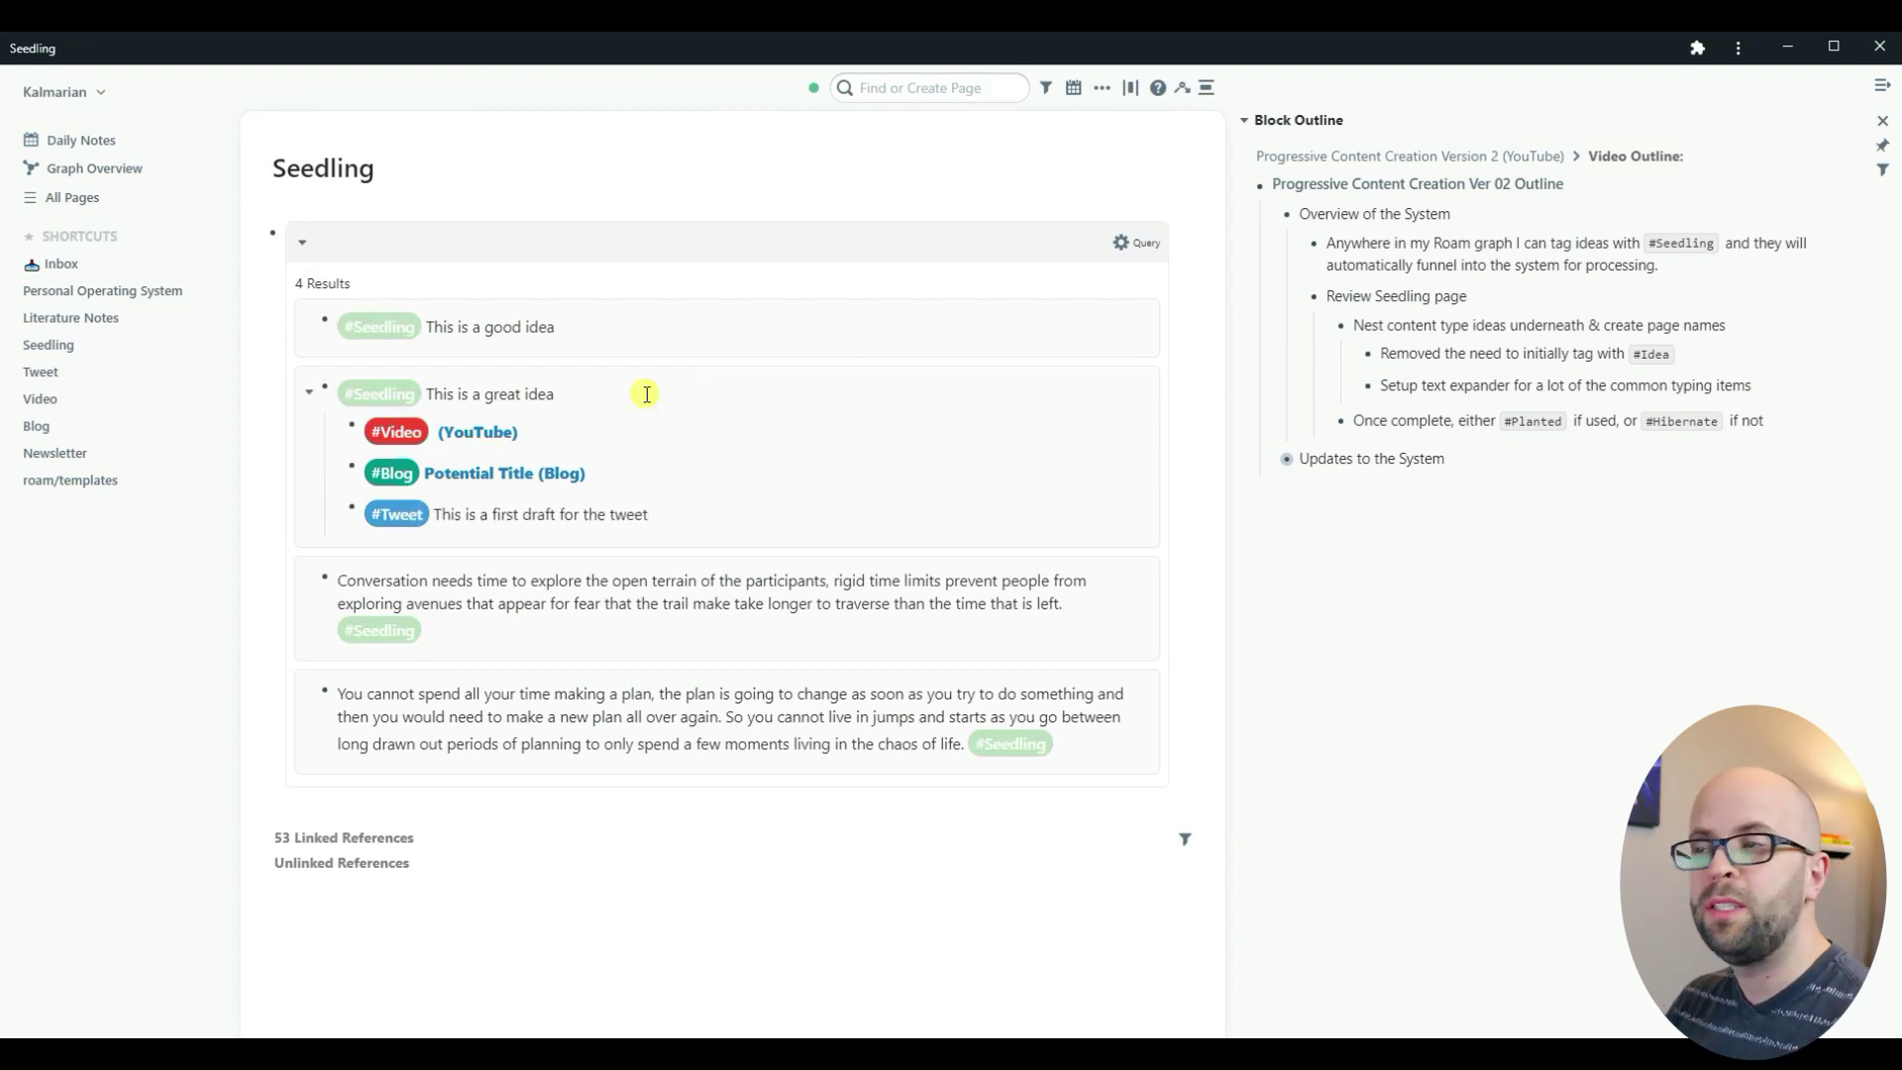
Step: Tag the 'This is a great idea' block #Planted
left_click(646, 394)
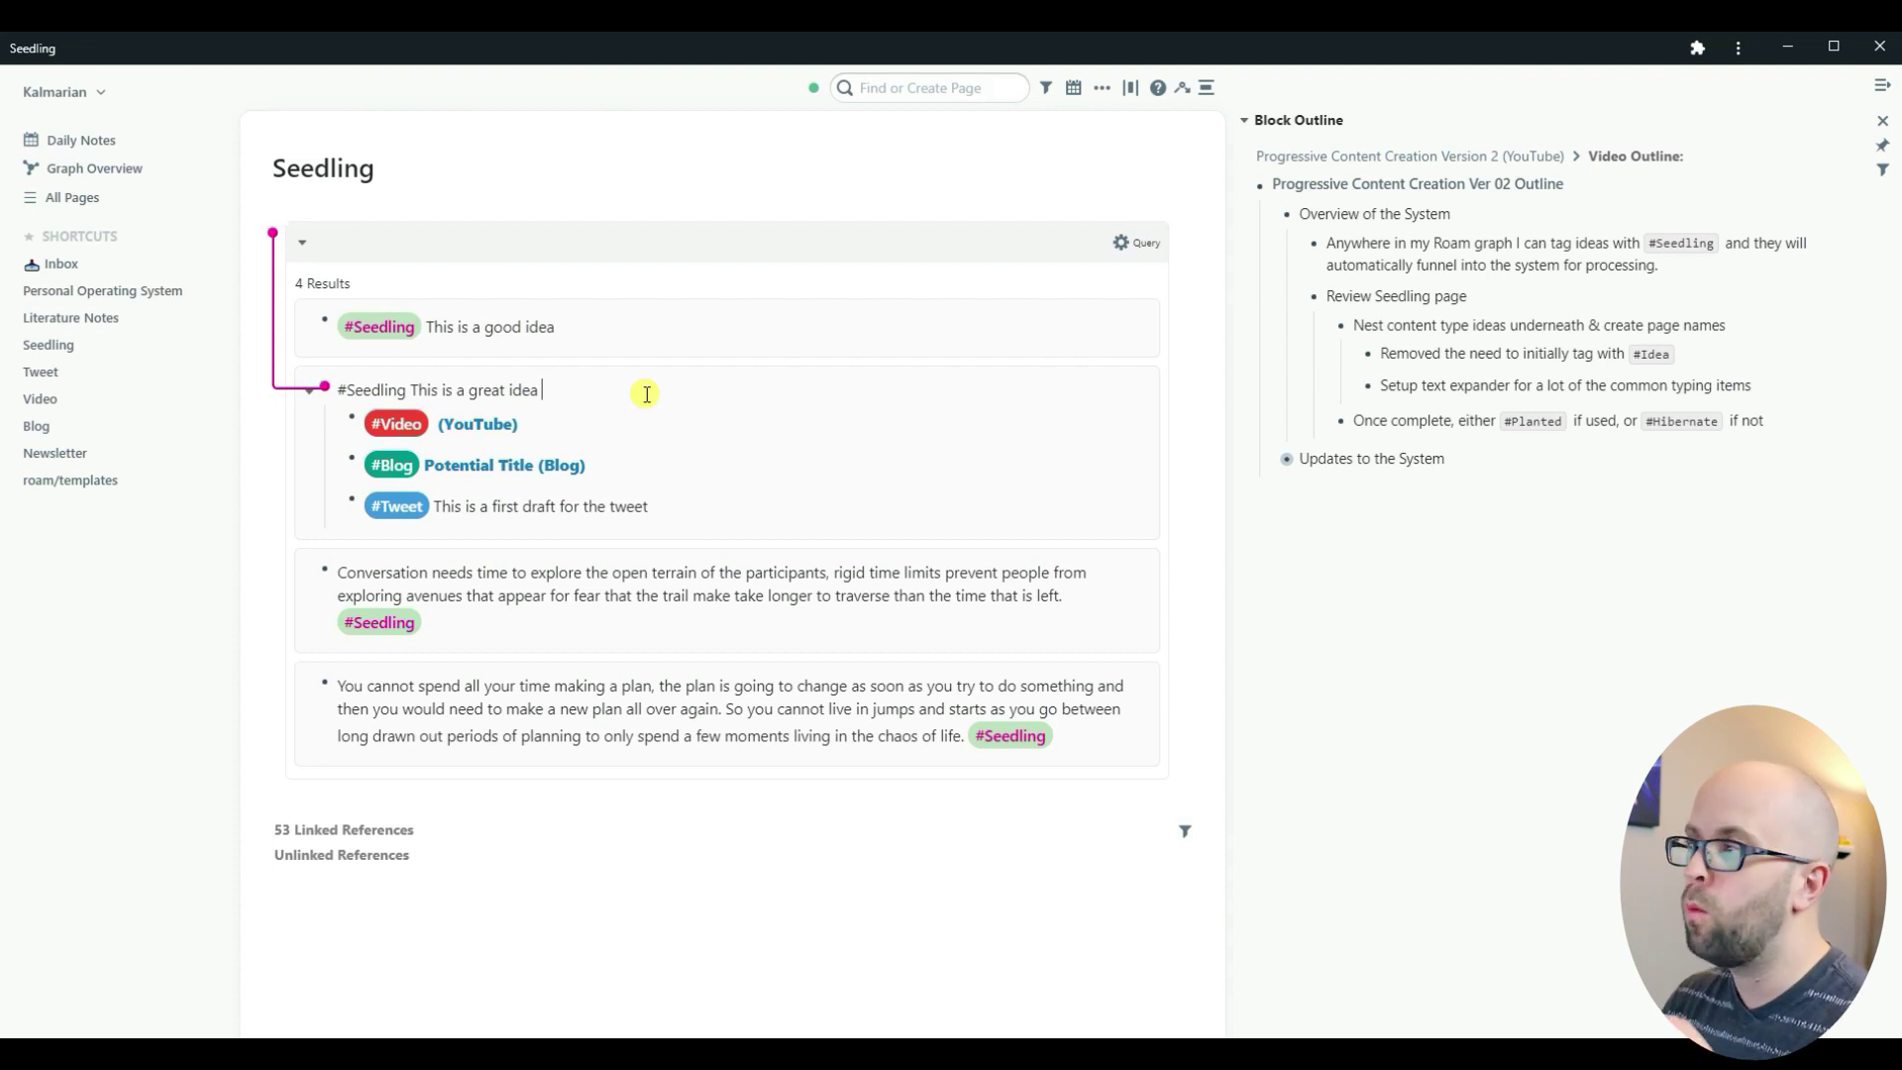
type("#plan")
key("Return")
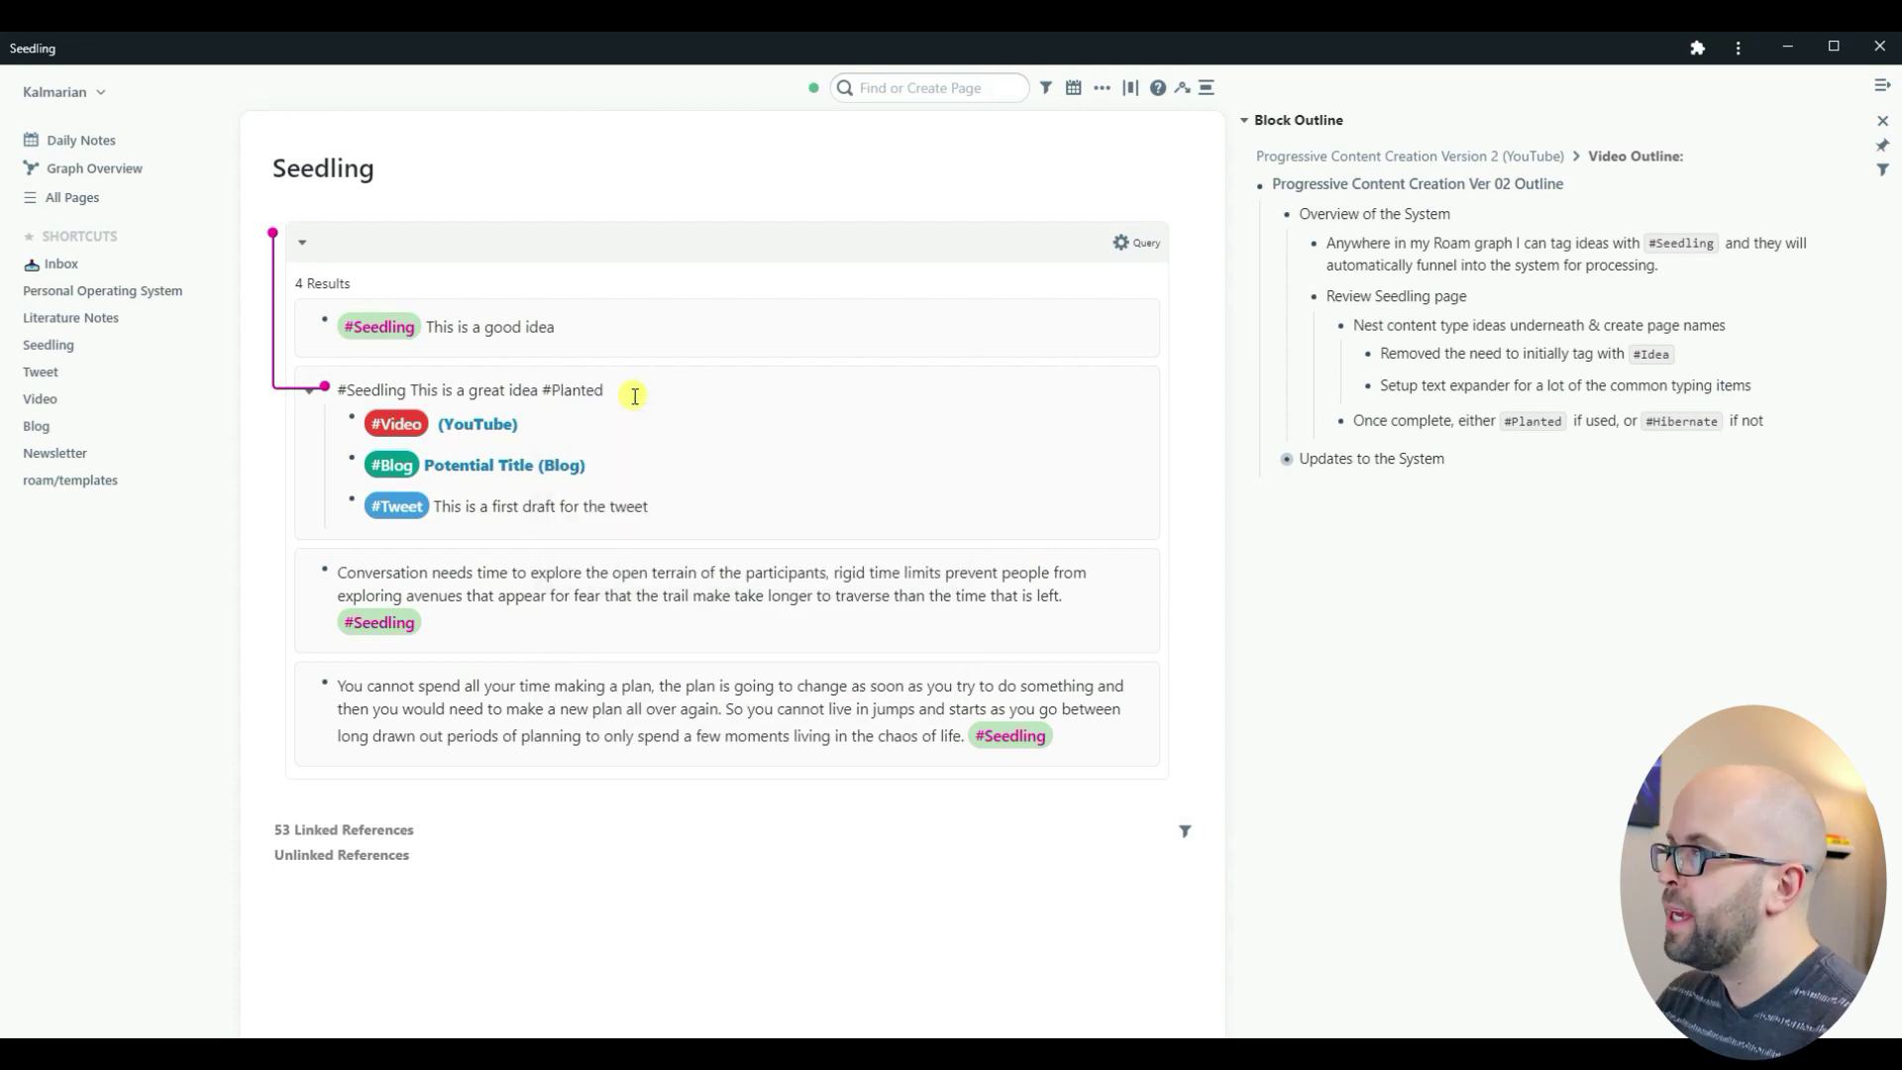
key("Escape")
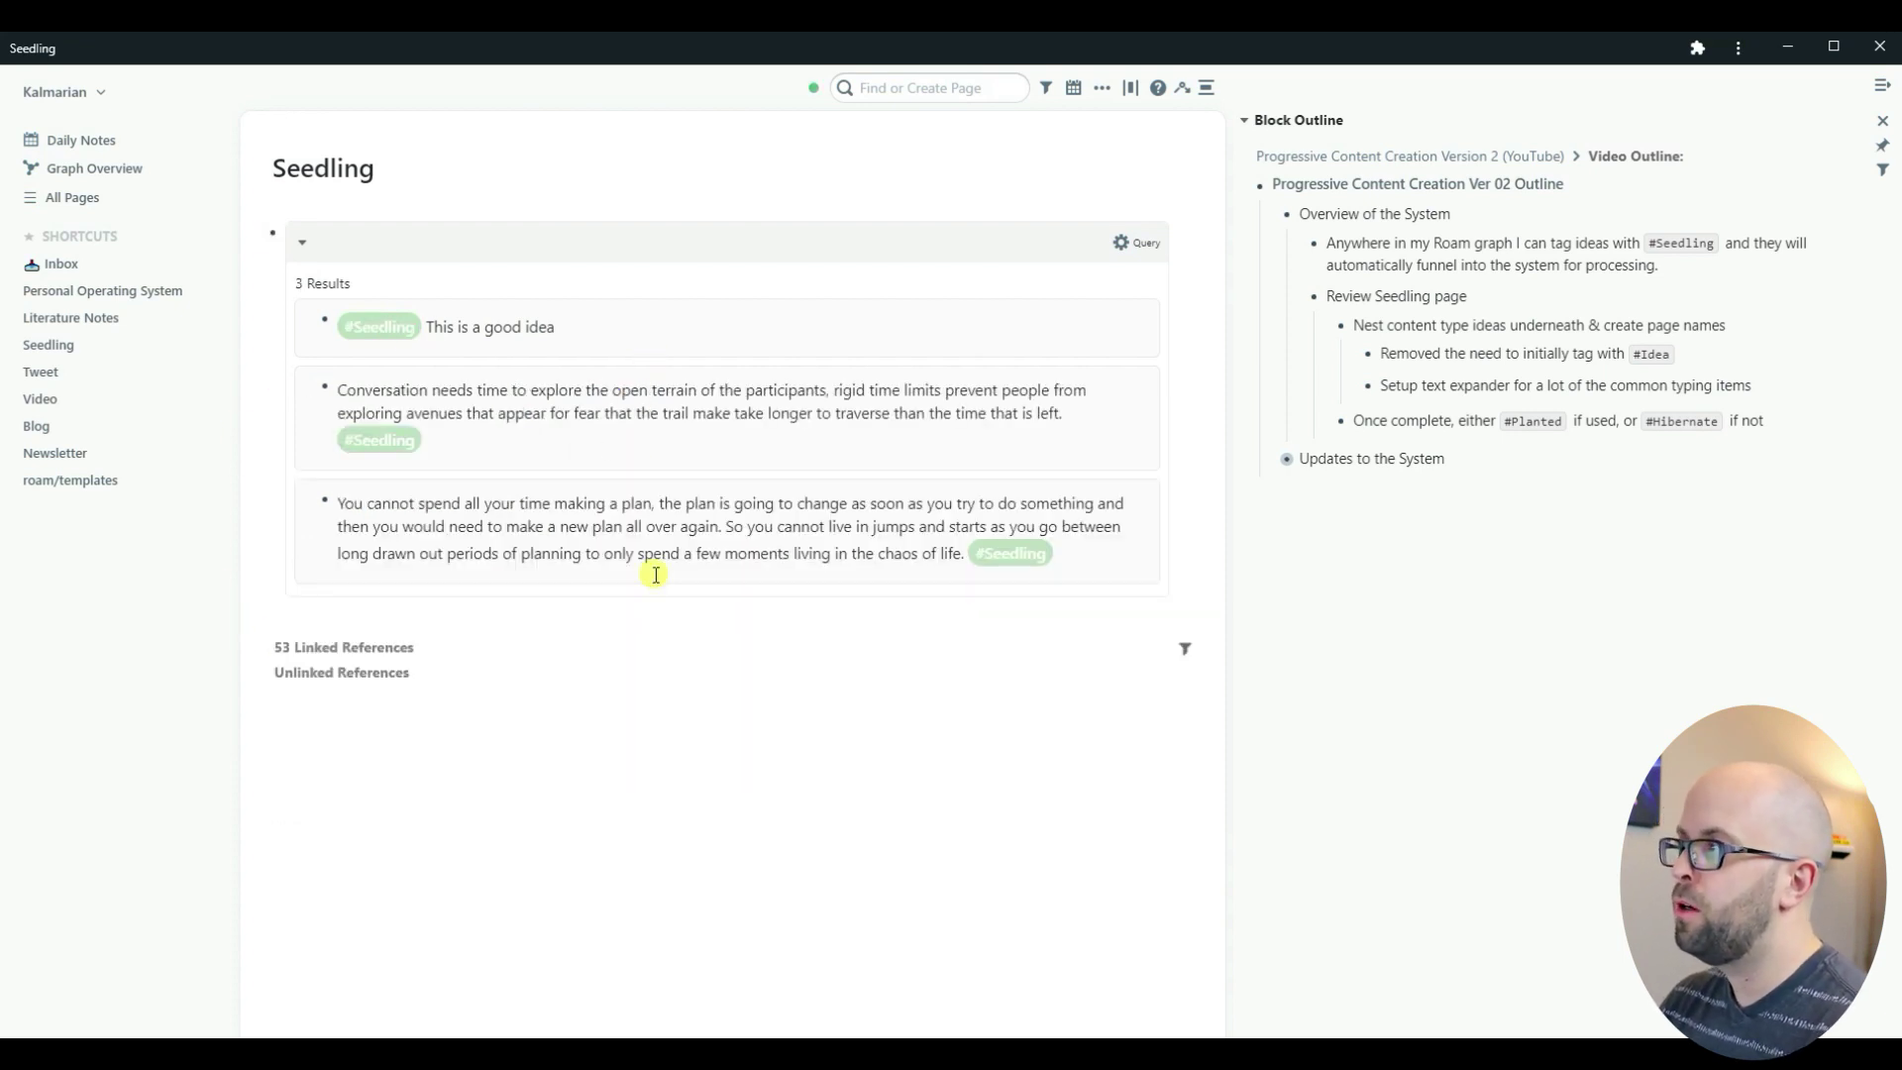
Step: Tag 'This is a good idea' #Hibernate and inspect the Seedling query excluding Hibernate and Planted
left_click(648, 322)
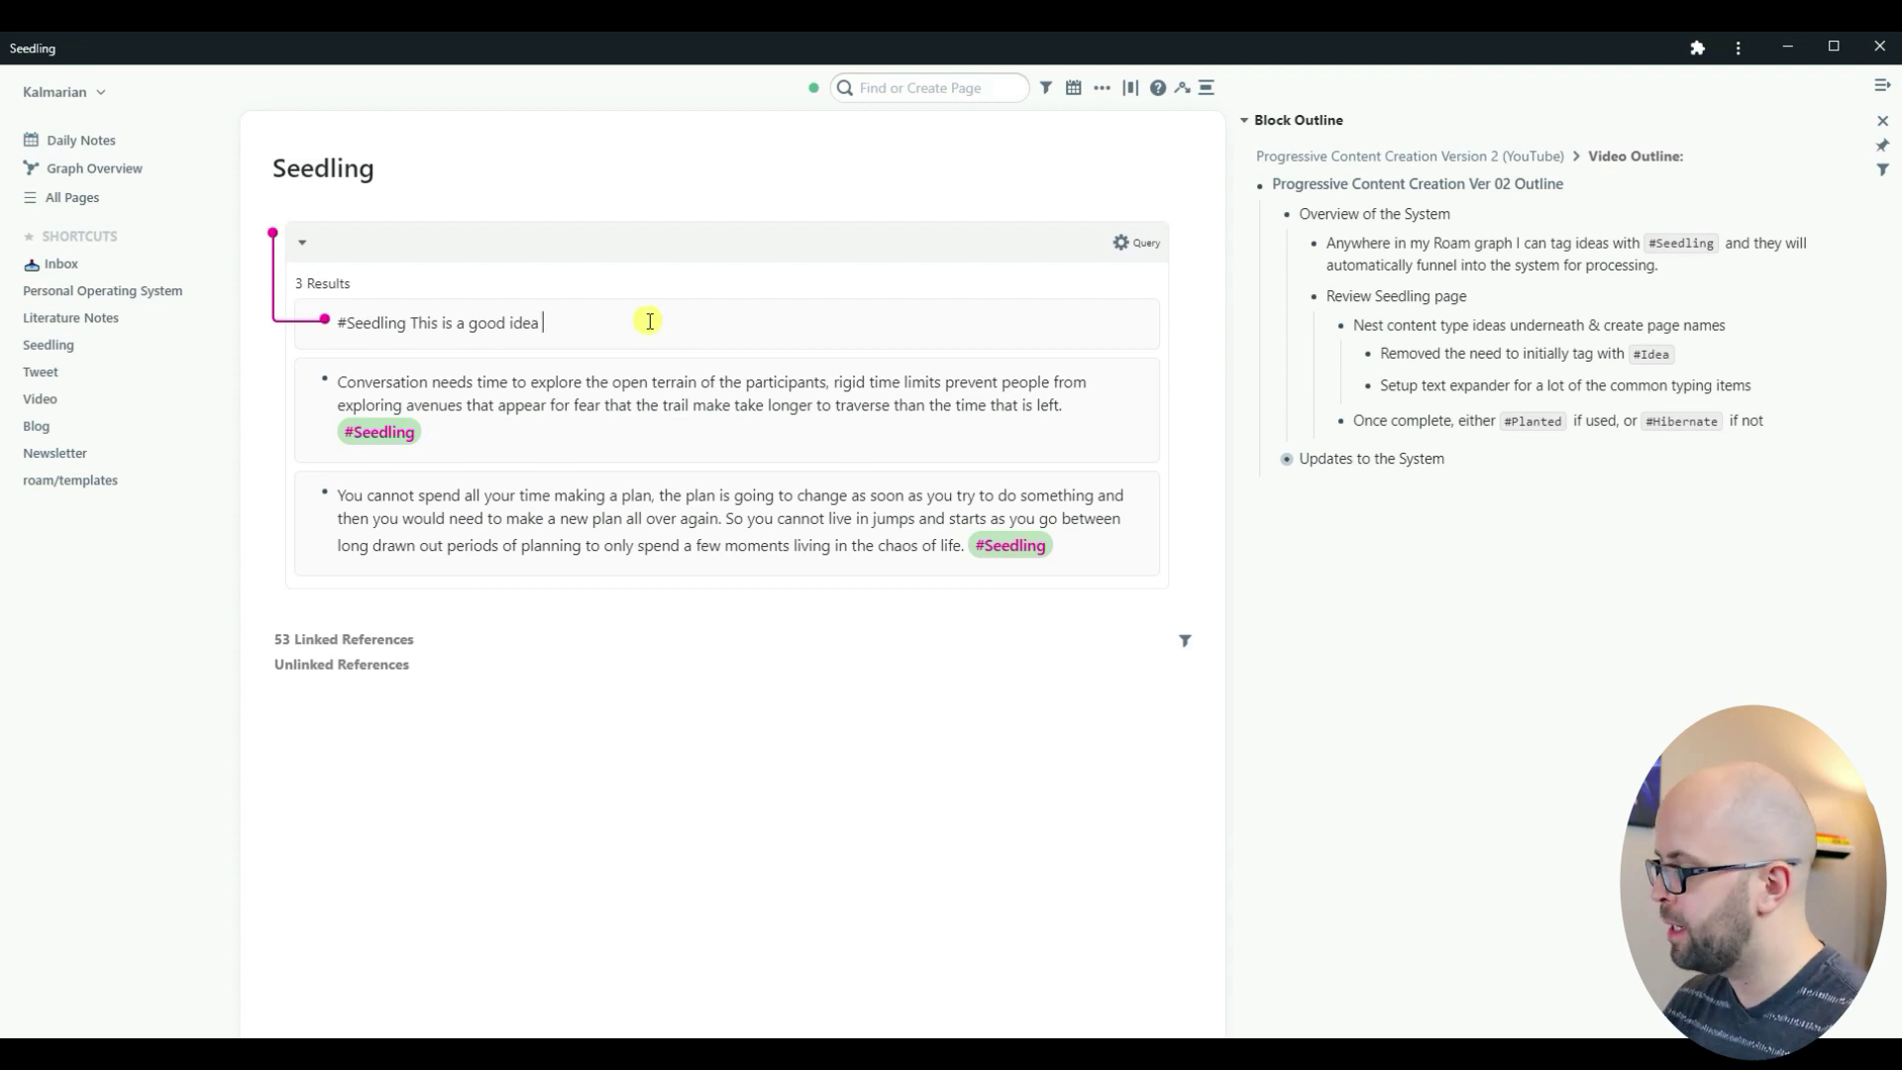
type("#Hiber")
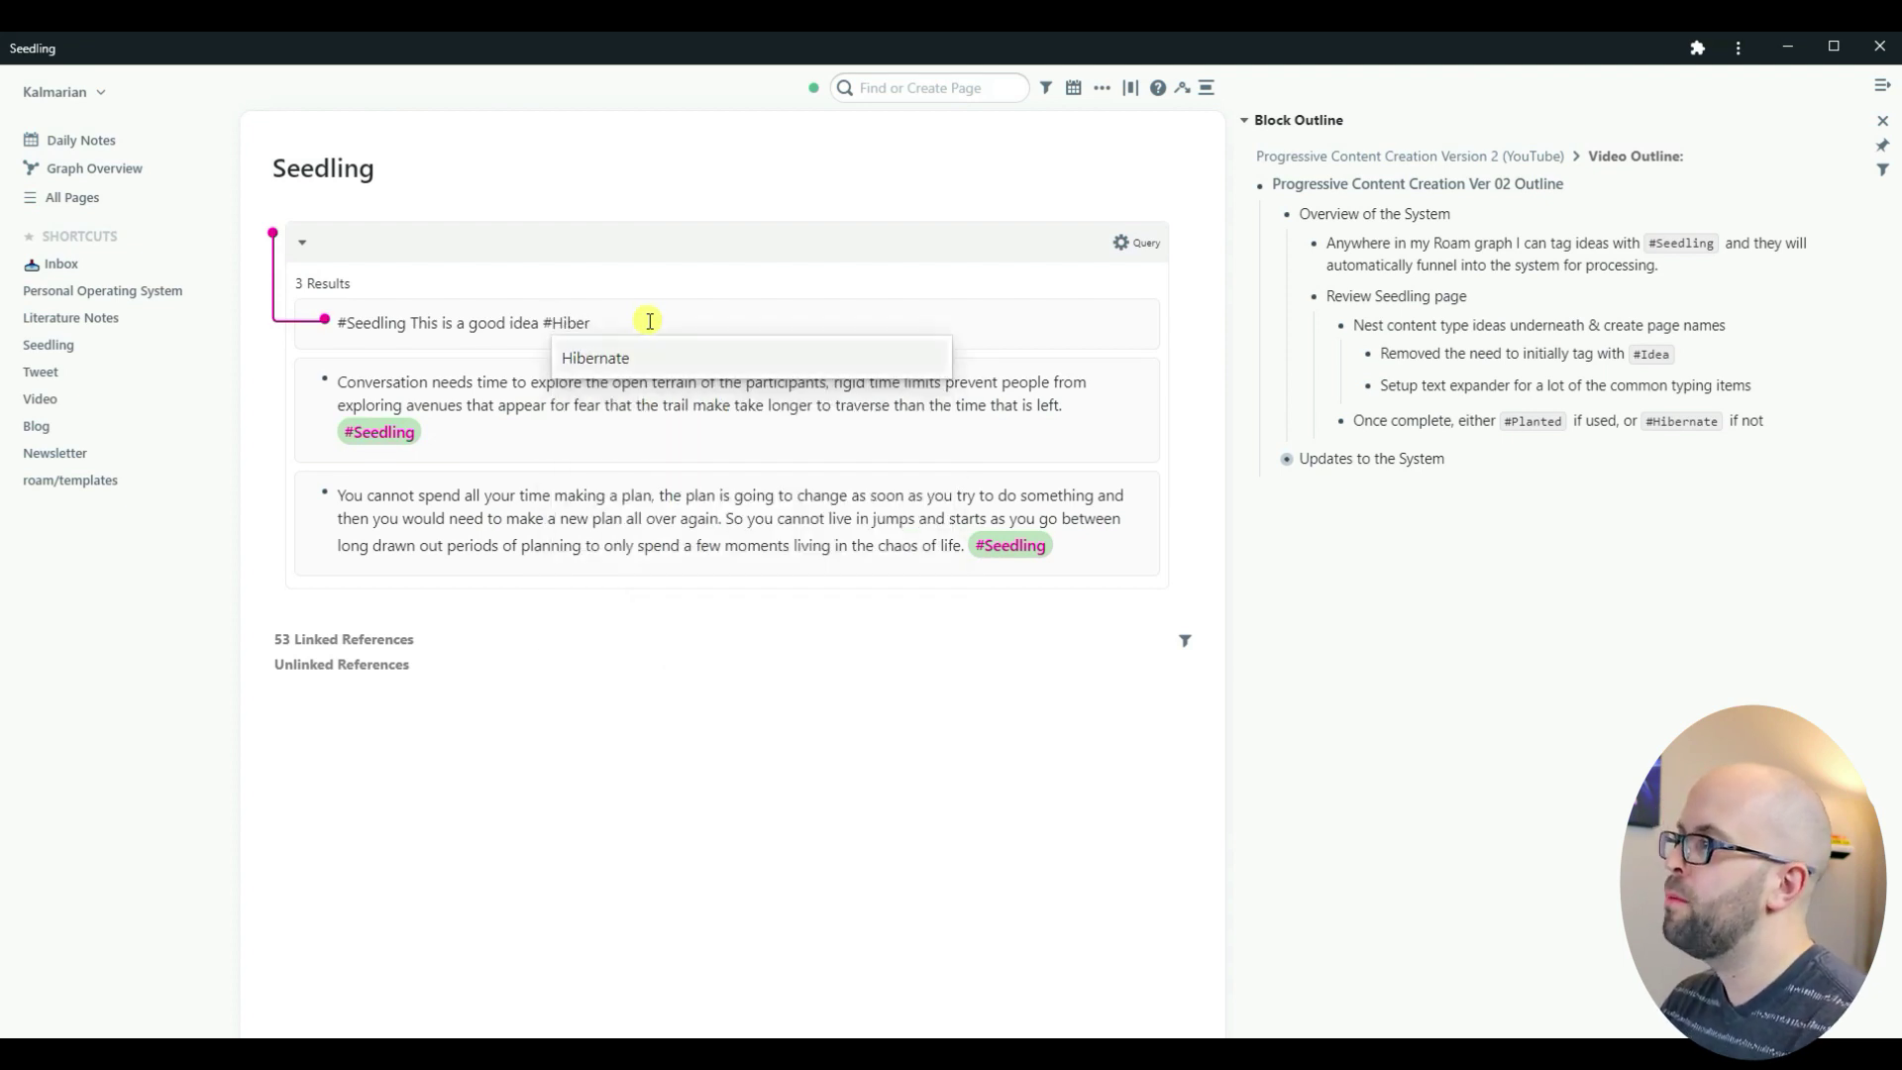
key("Return")
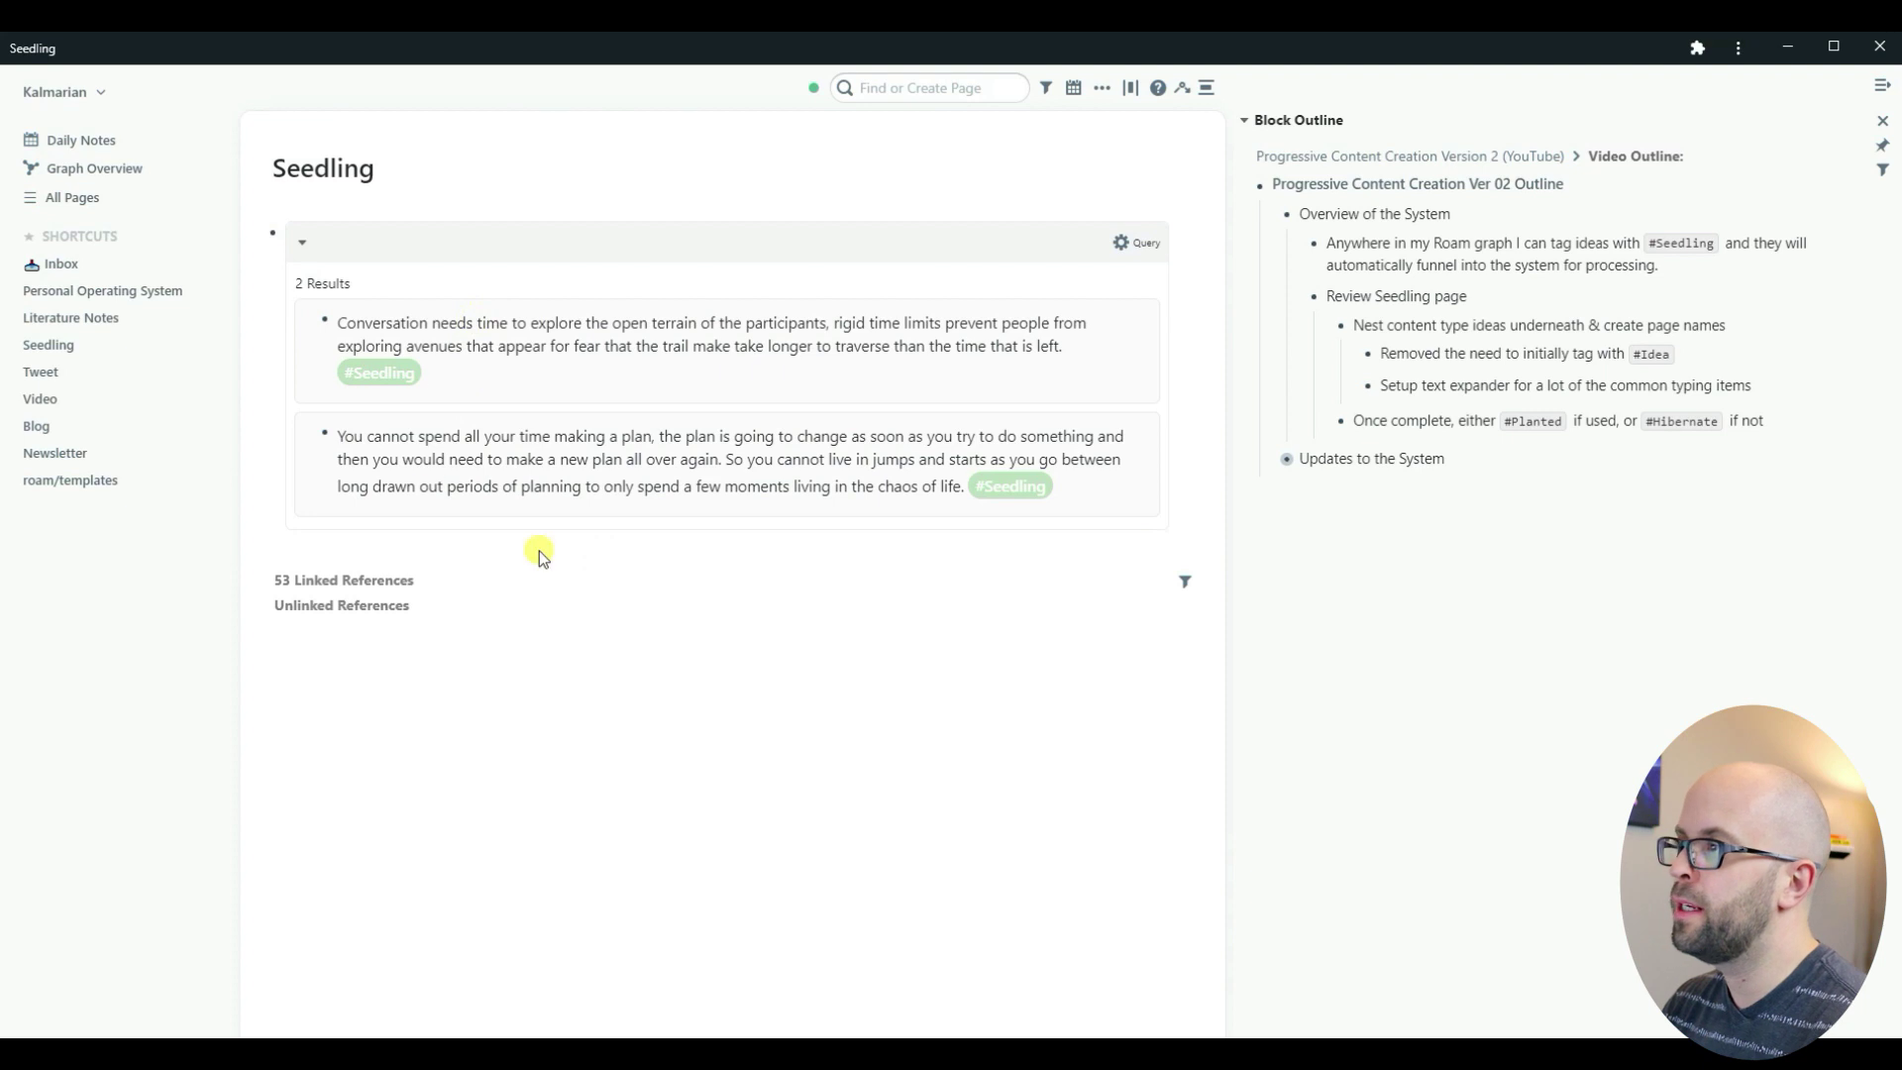
left_click(748, 242)
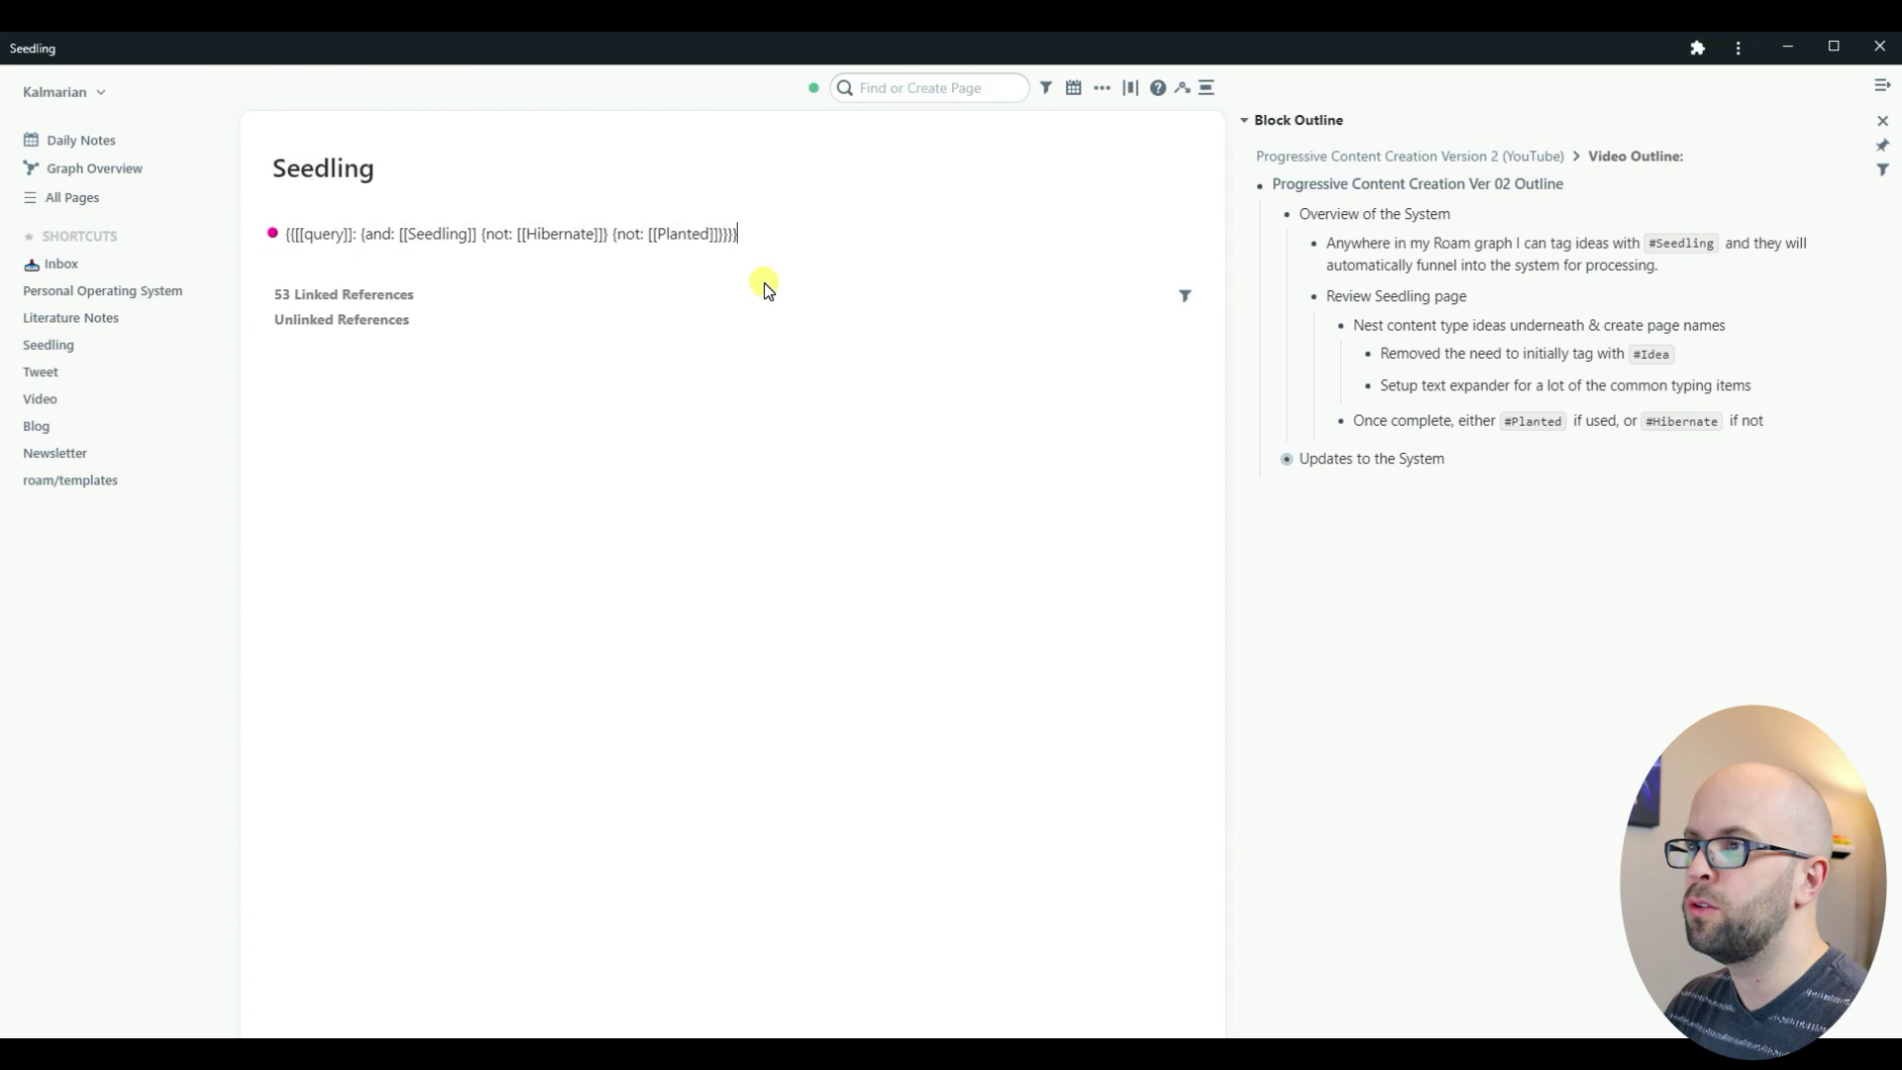
key("Escape")
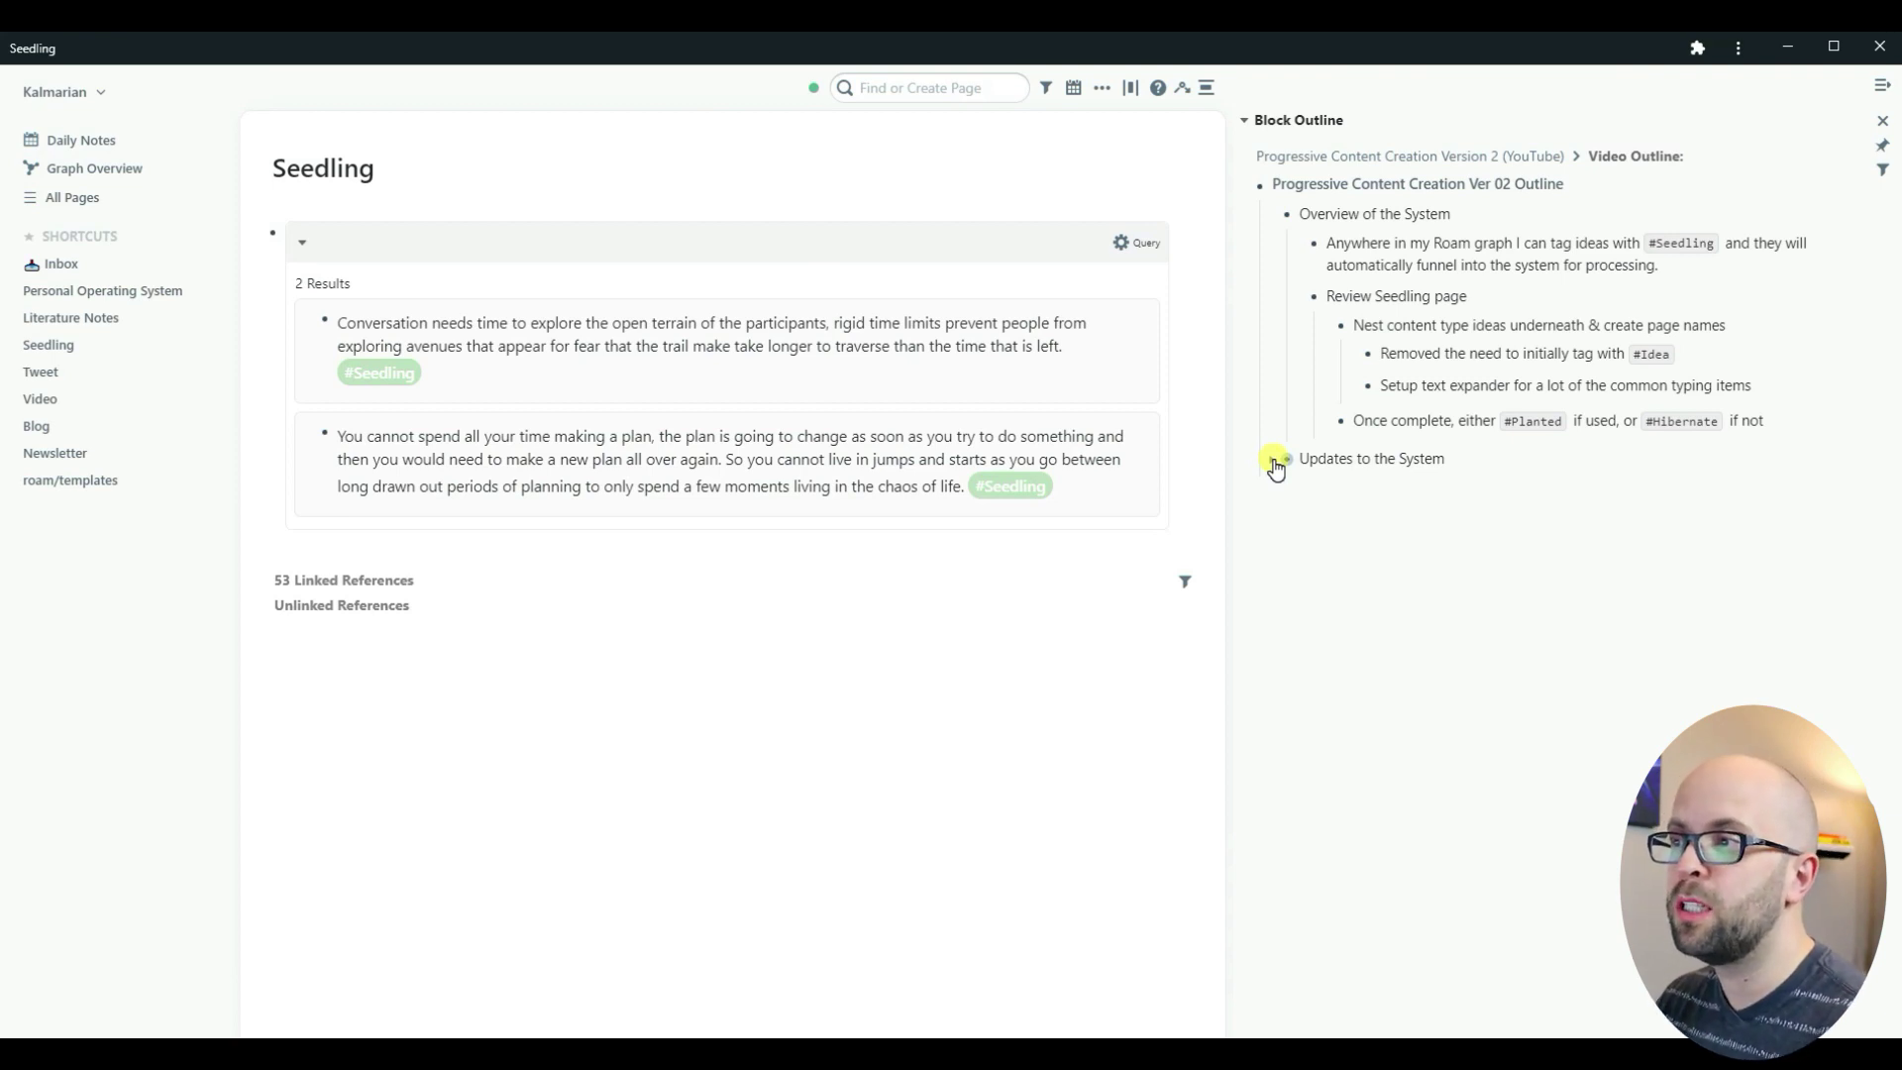
Step: Expand the Updates to the System notes, then move through the Tweet and Video pages to Blog
left_click(1275, 461)
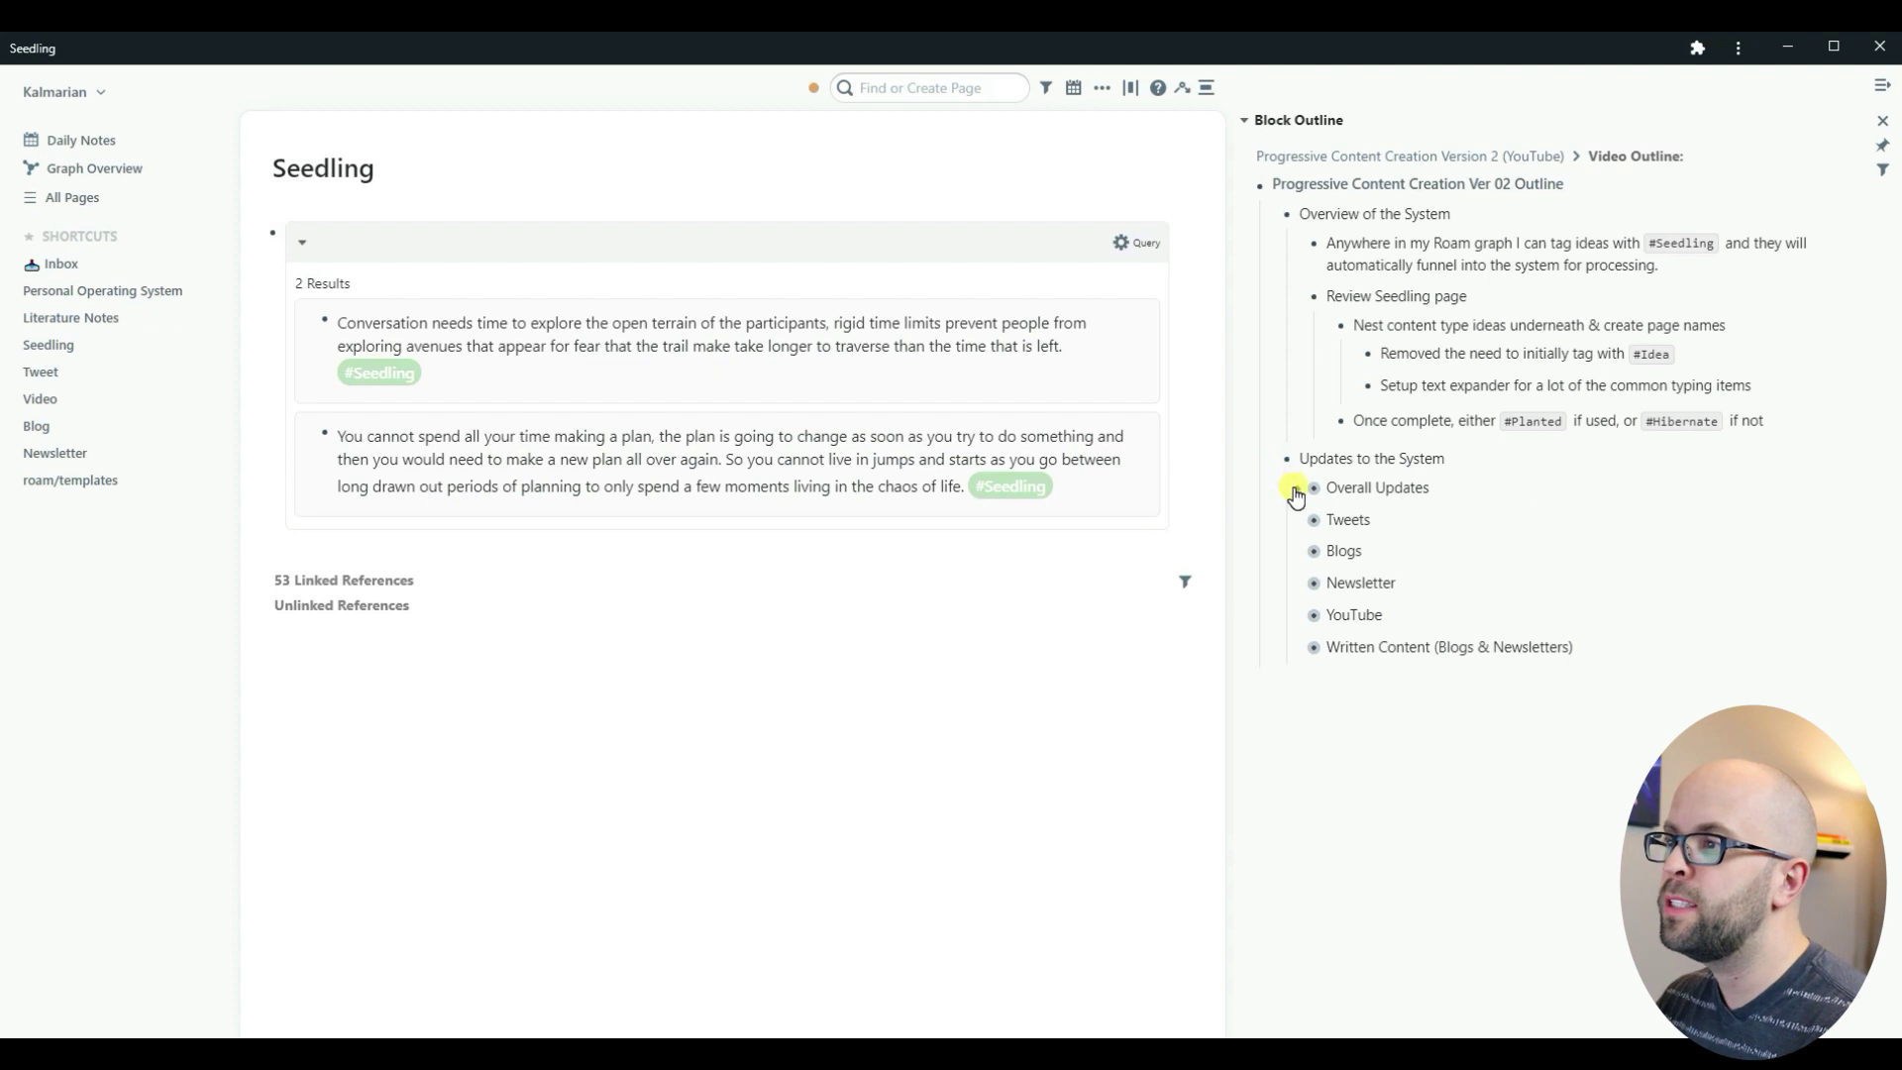
left_click(1299, 487)
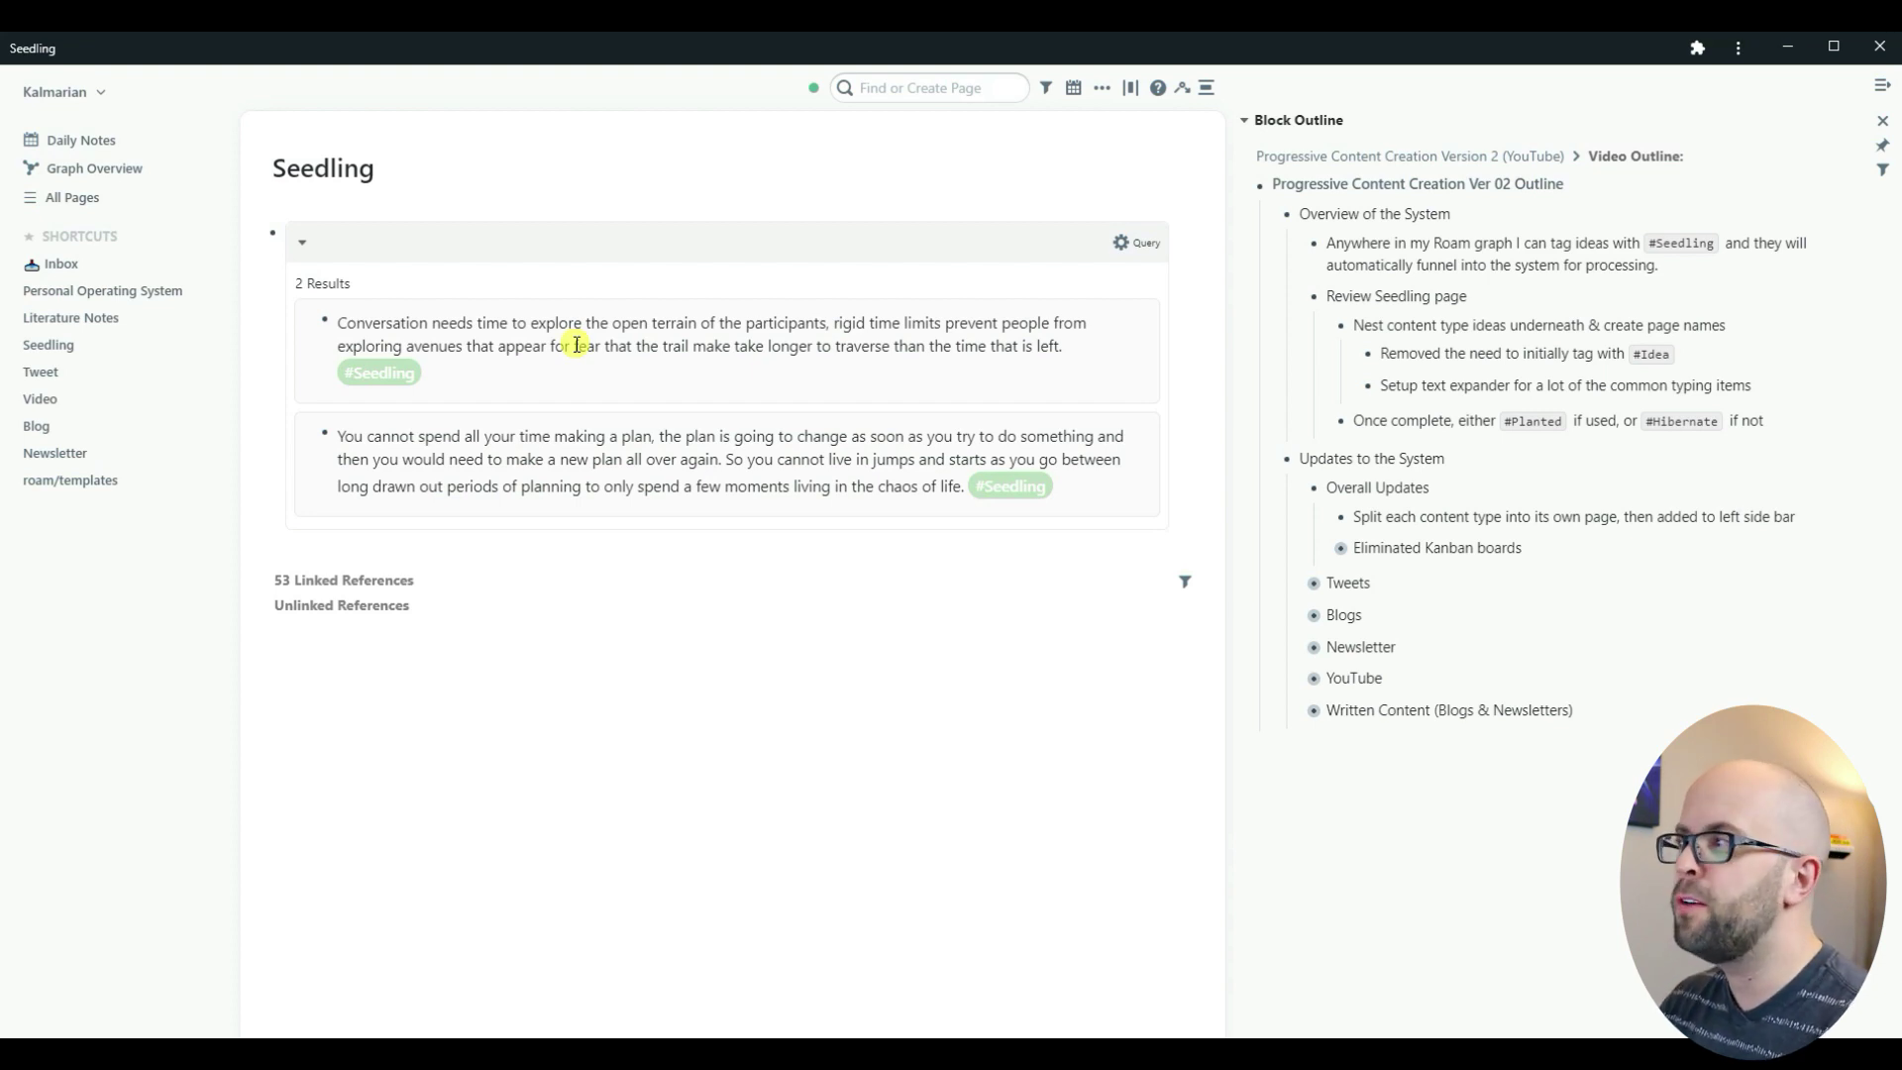
left_click(40, 374)
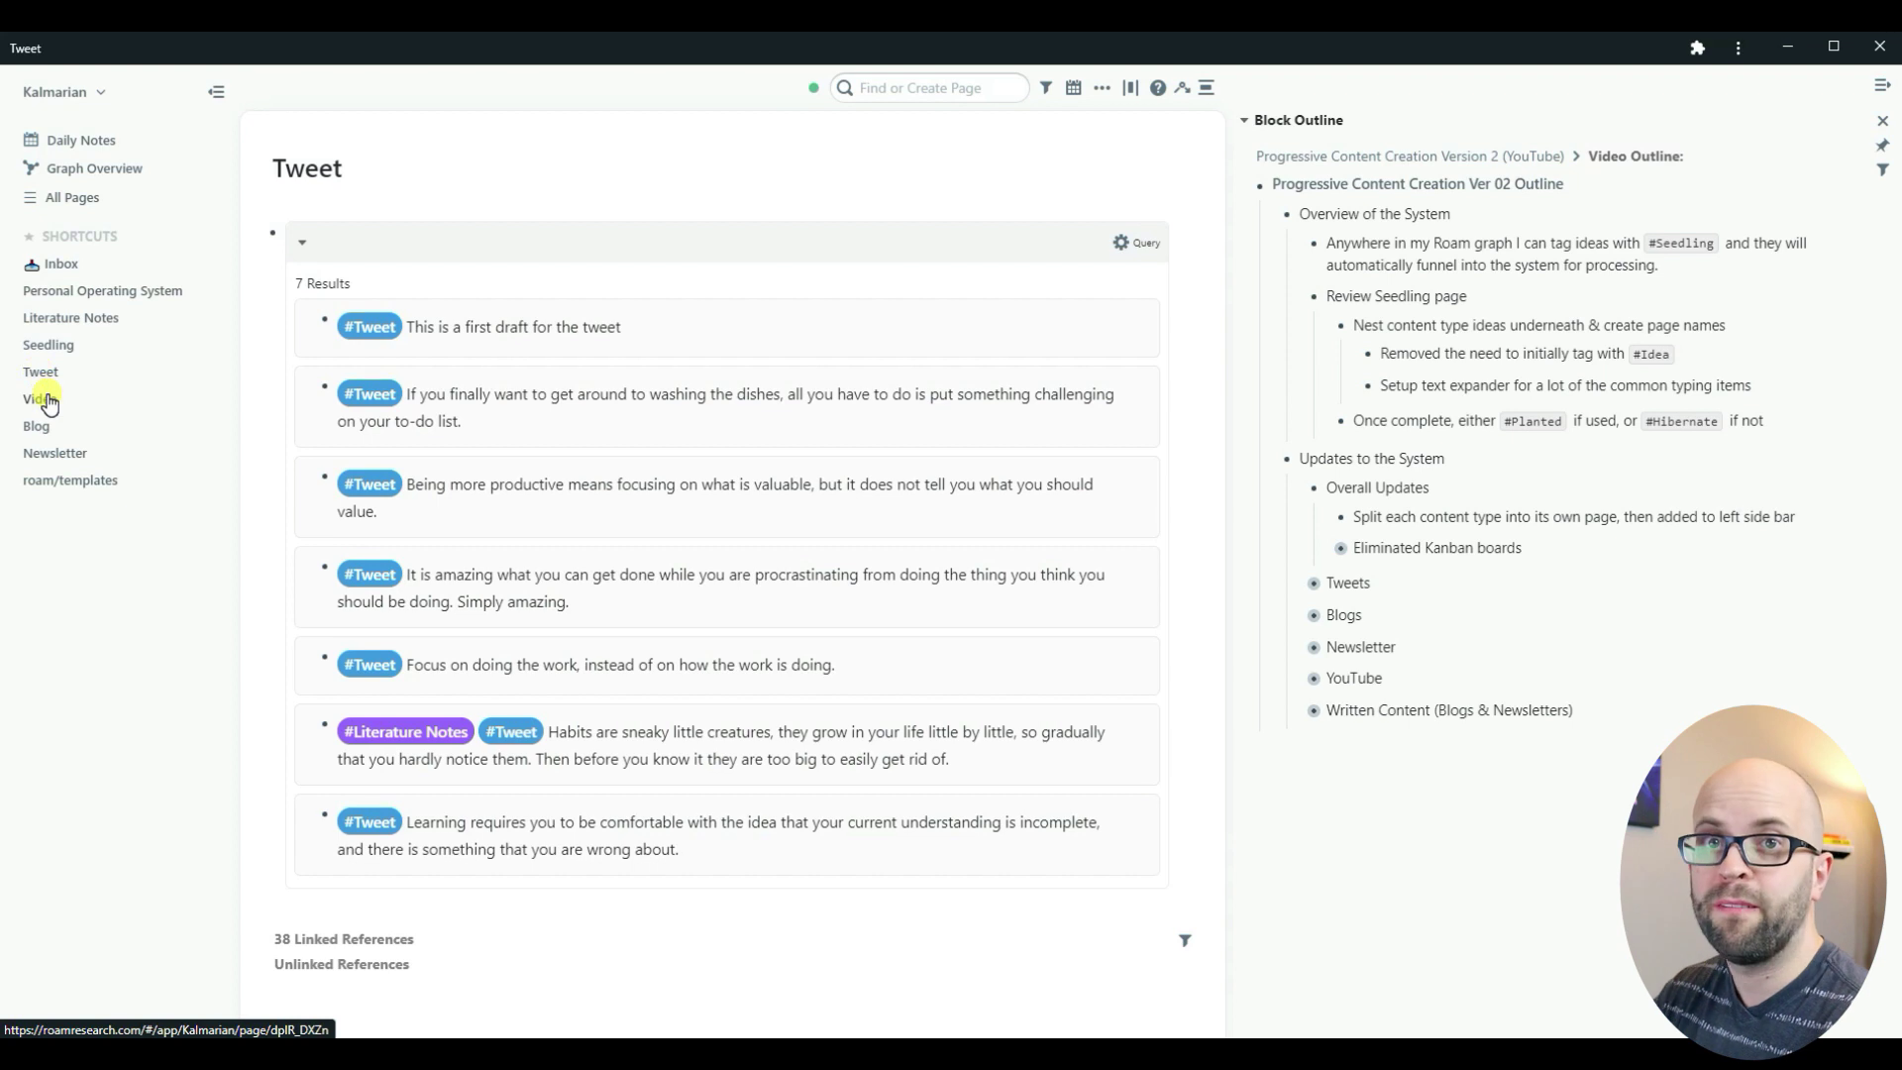
left_click(43, 399)
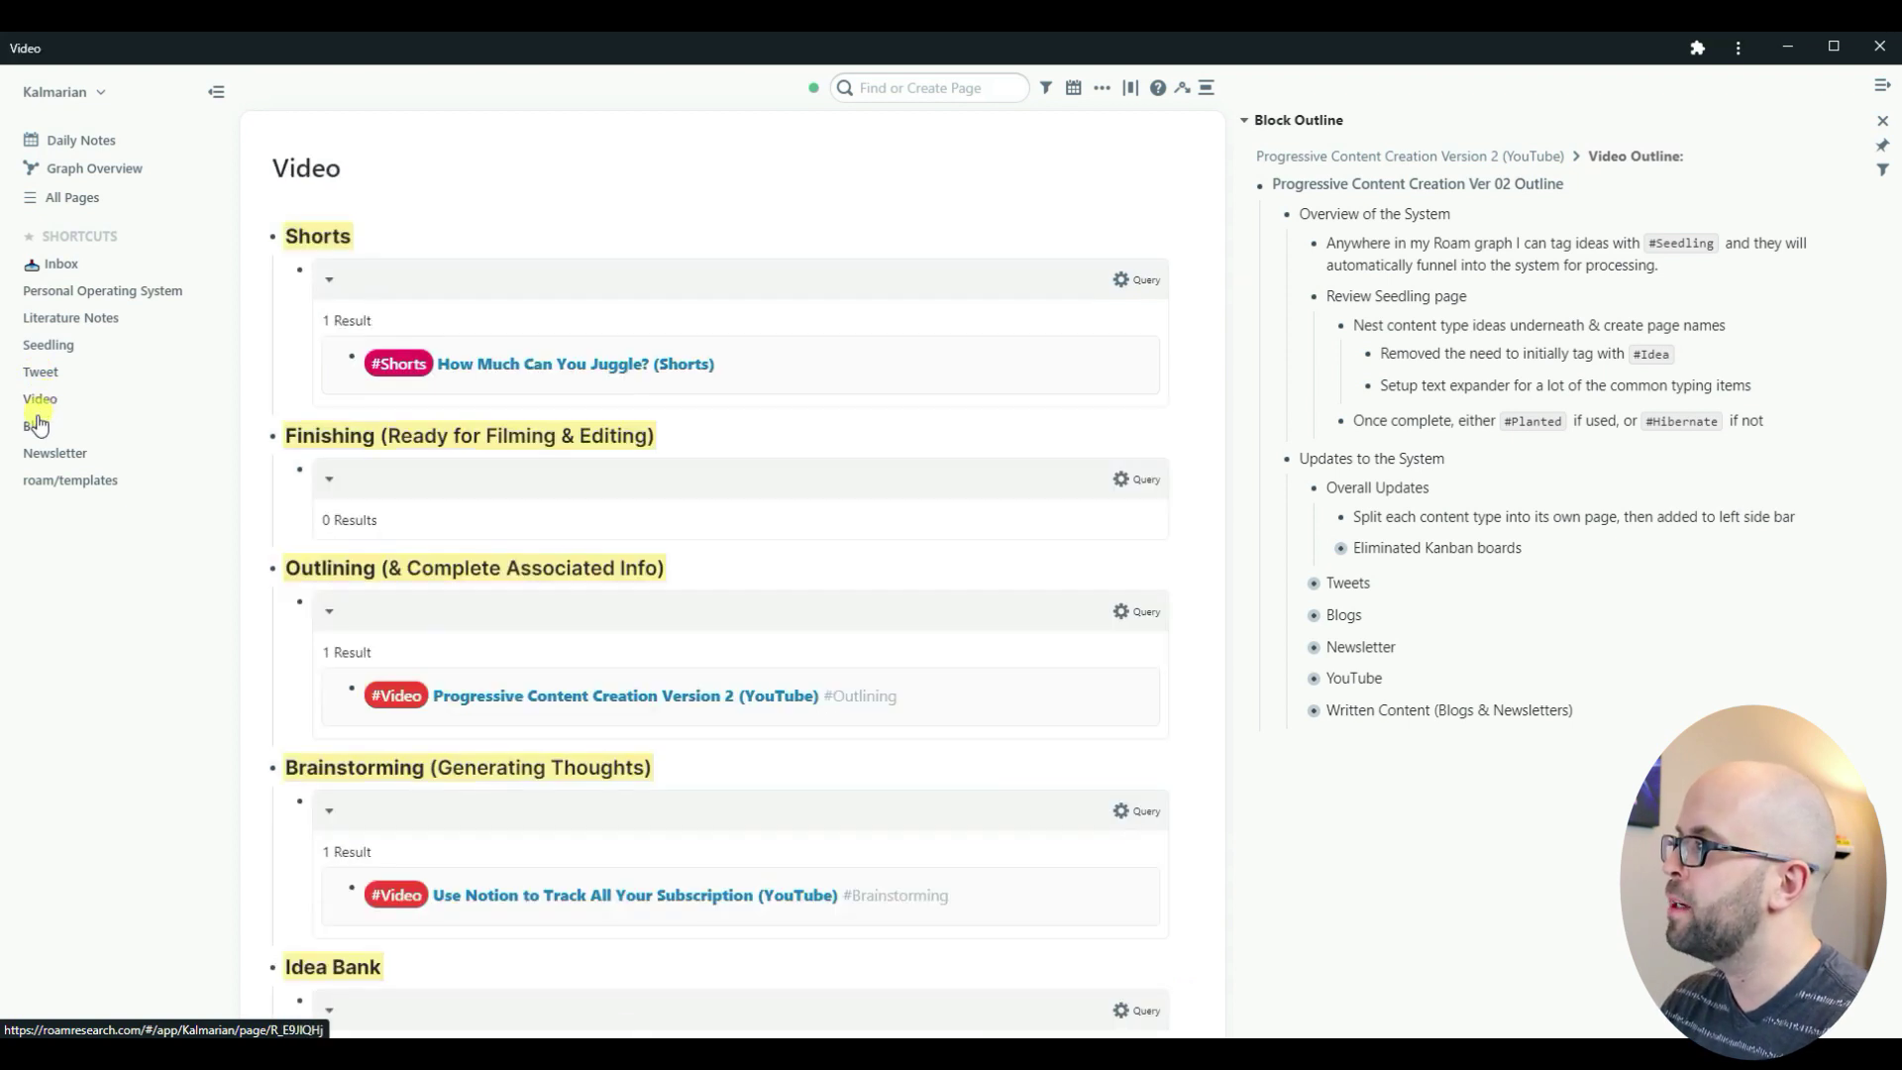
left_click(37, 427)
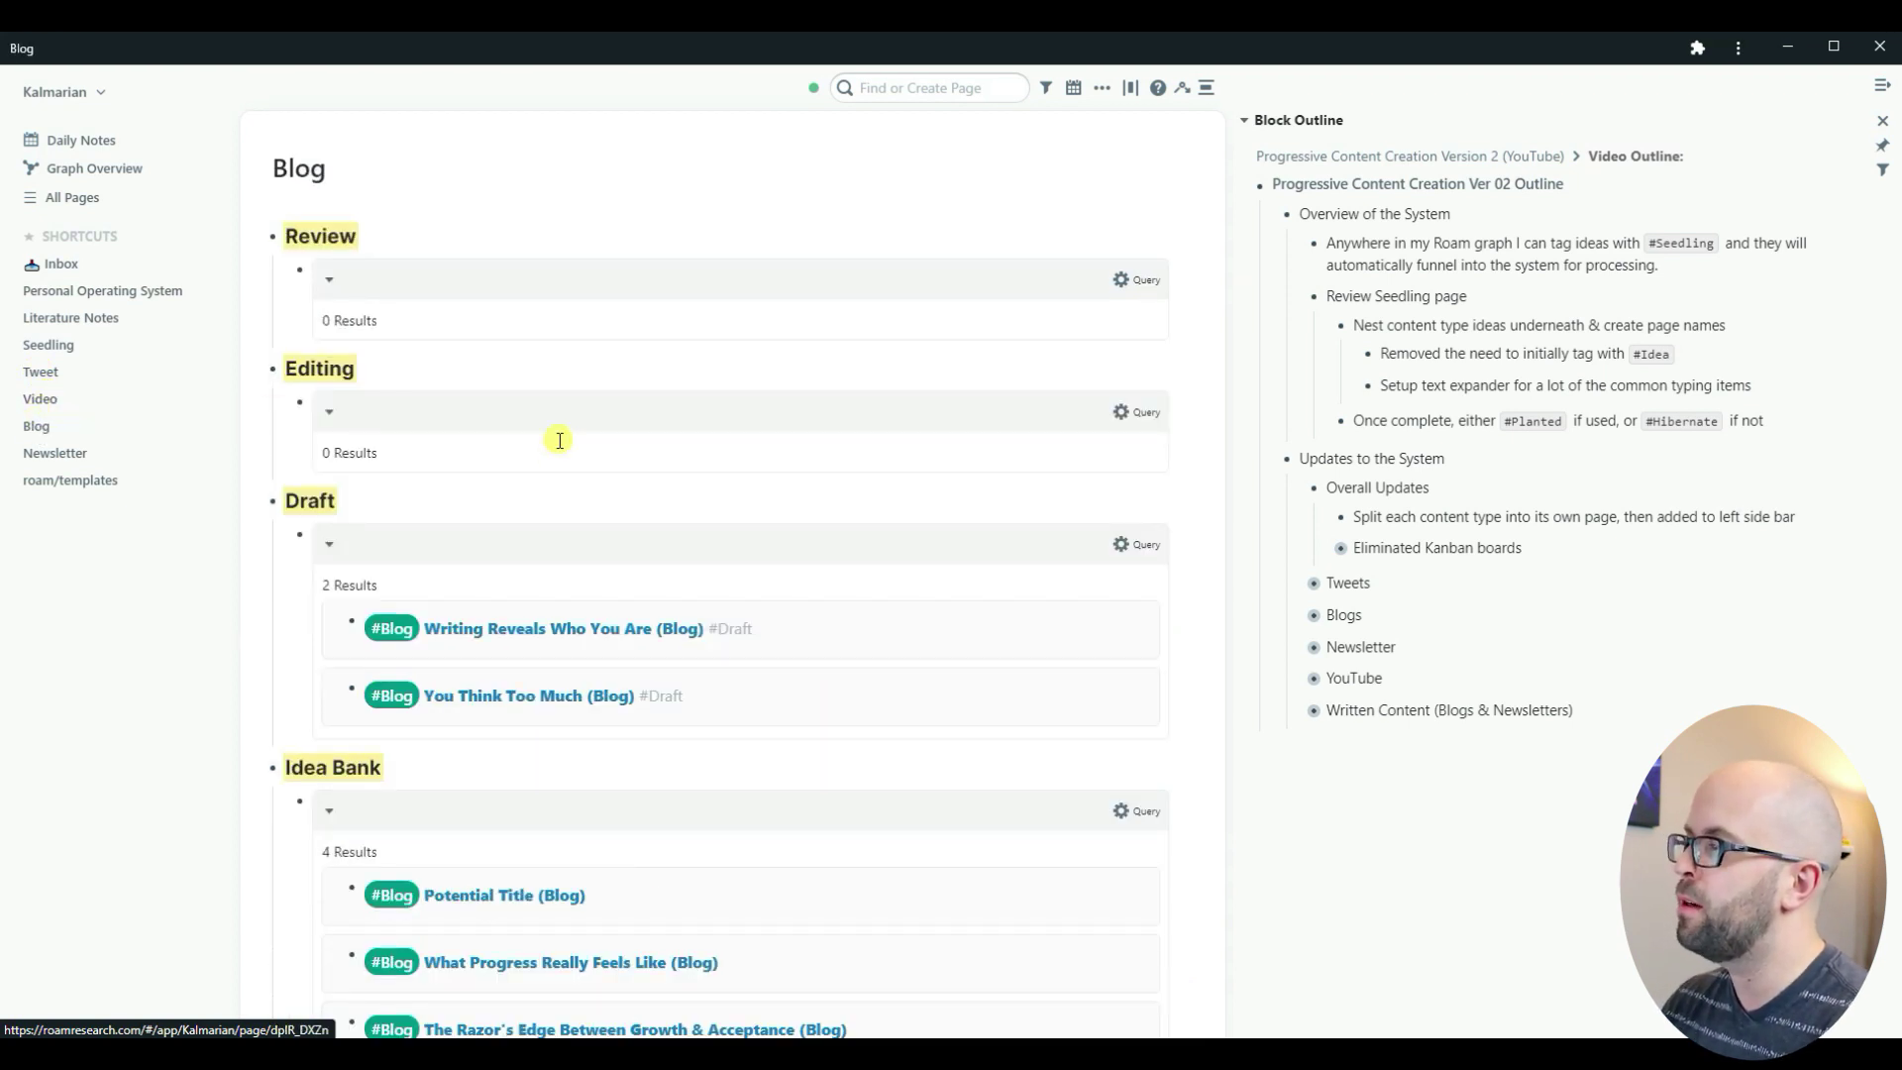
Step: Change the 'Writing Reveals Who You Are (Blog)' tag from #Draft to #Editing
scroll(557, 437, "down", 15)
scroll(560, 438, "up", 15)
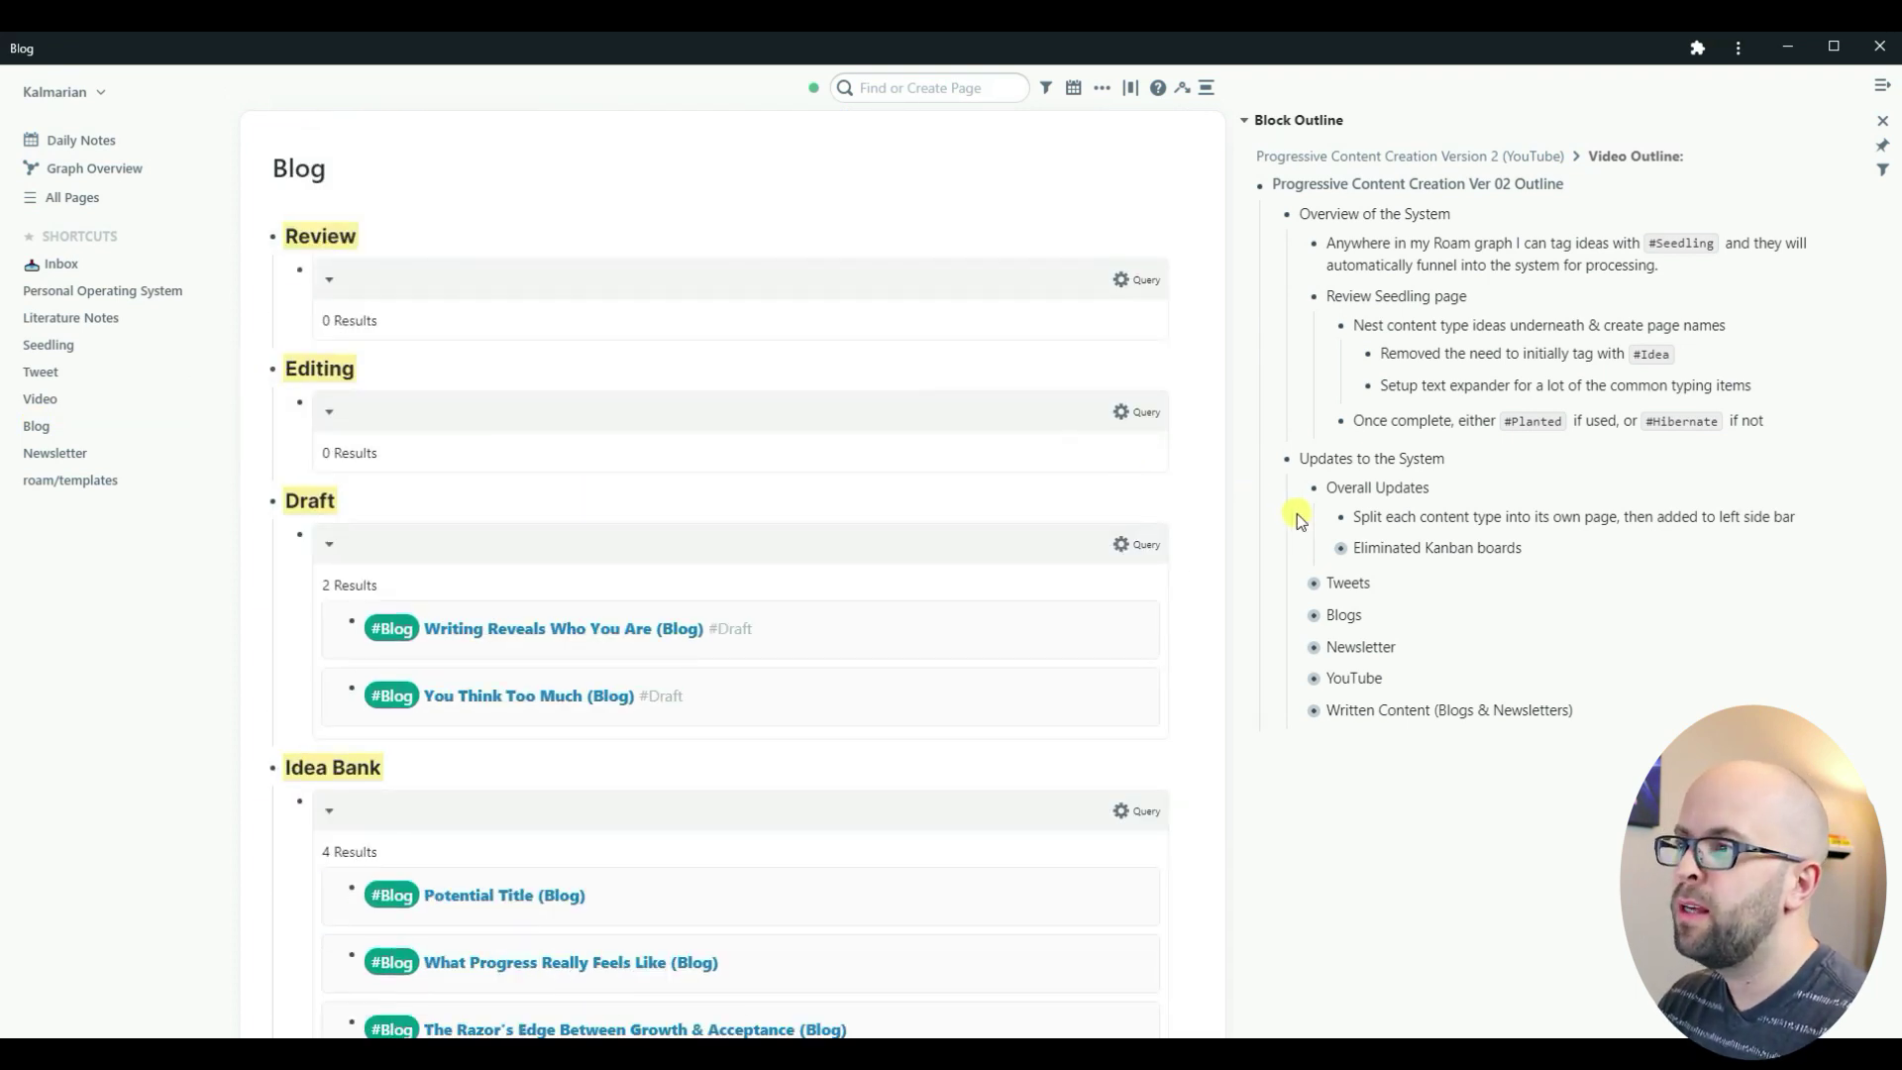
left_click(1327, 550)
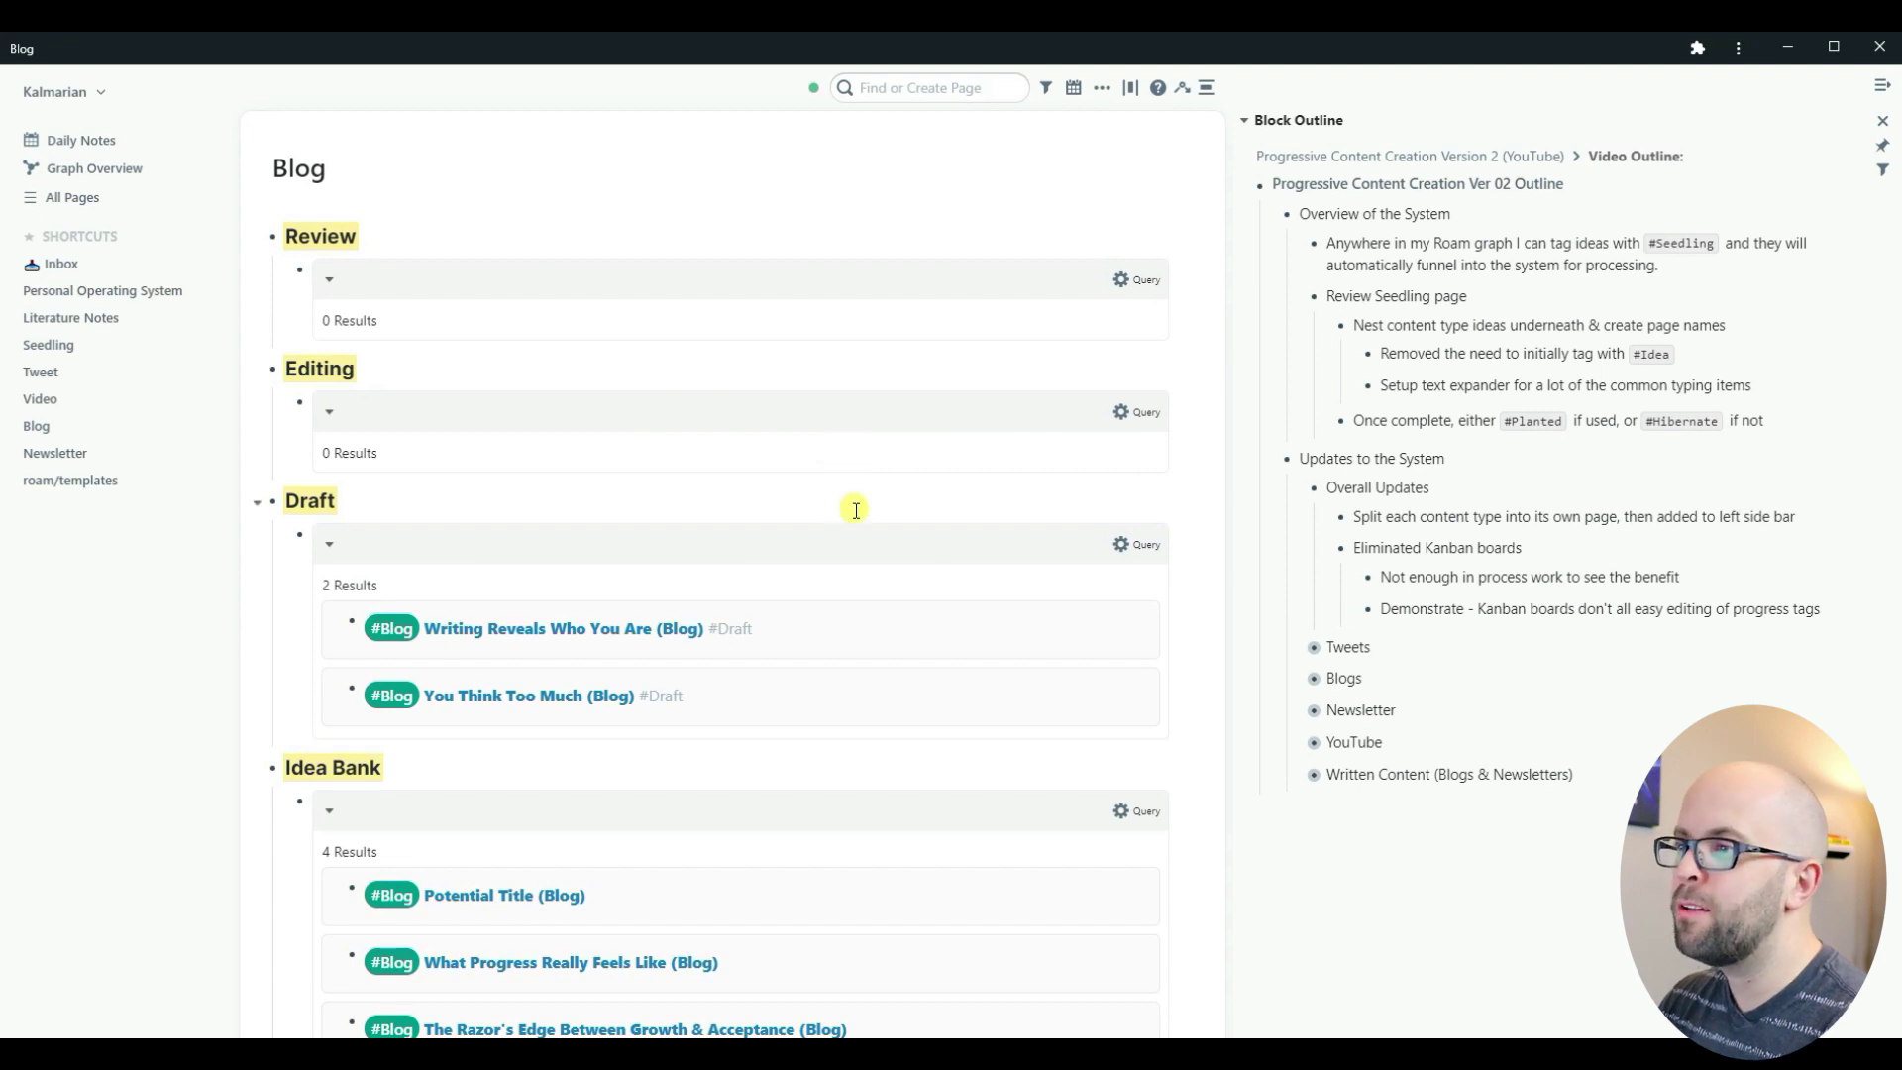
left_click(783, 634)
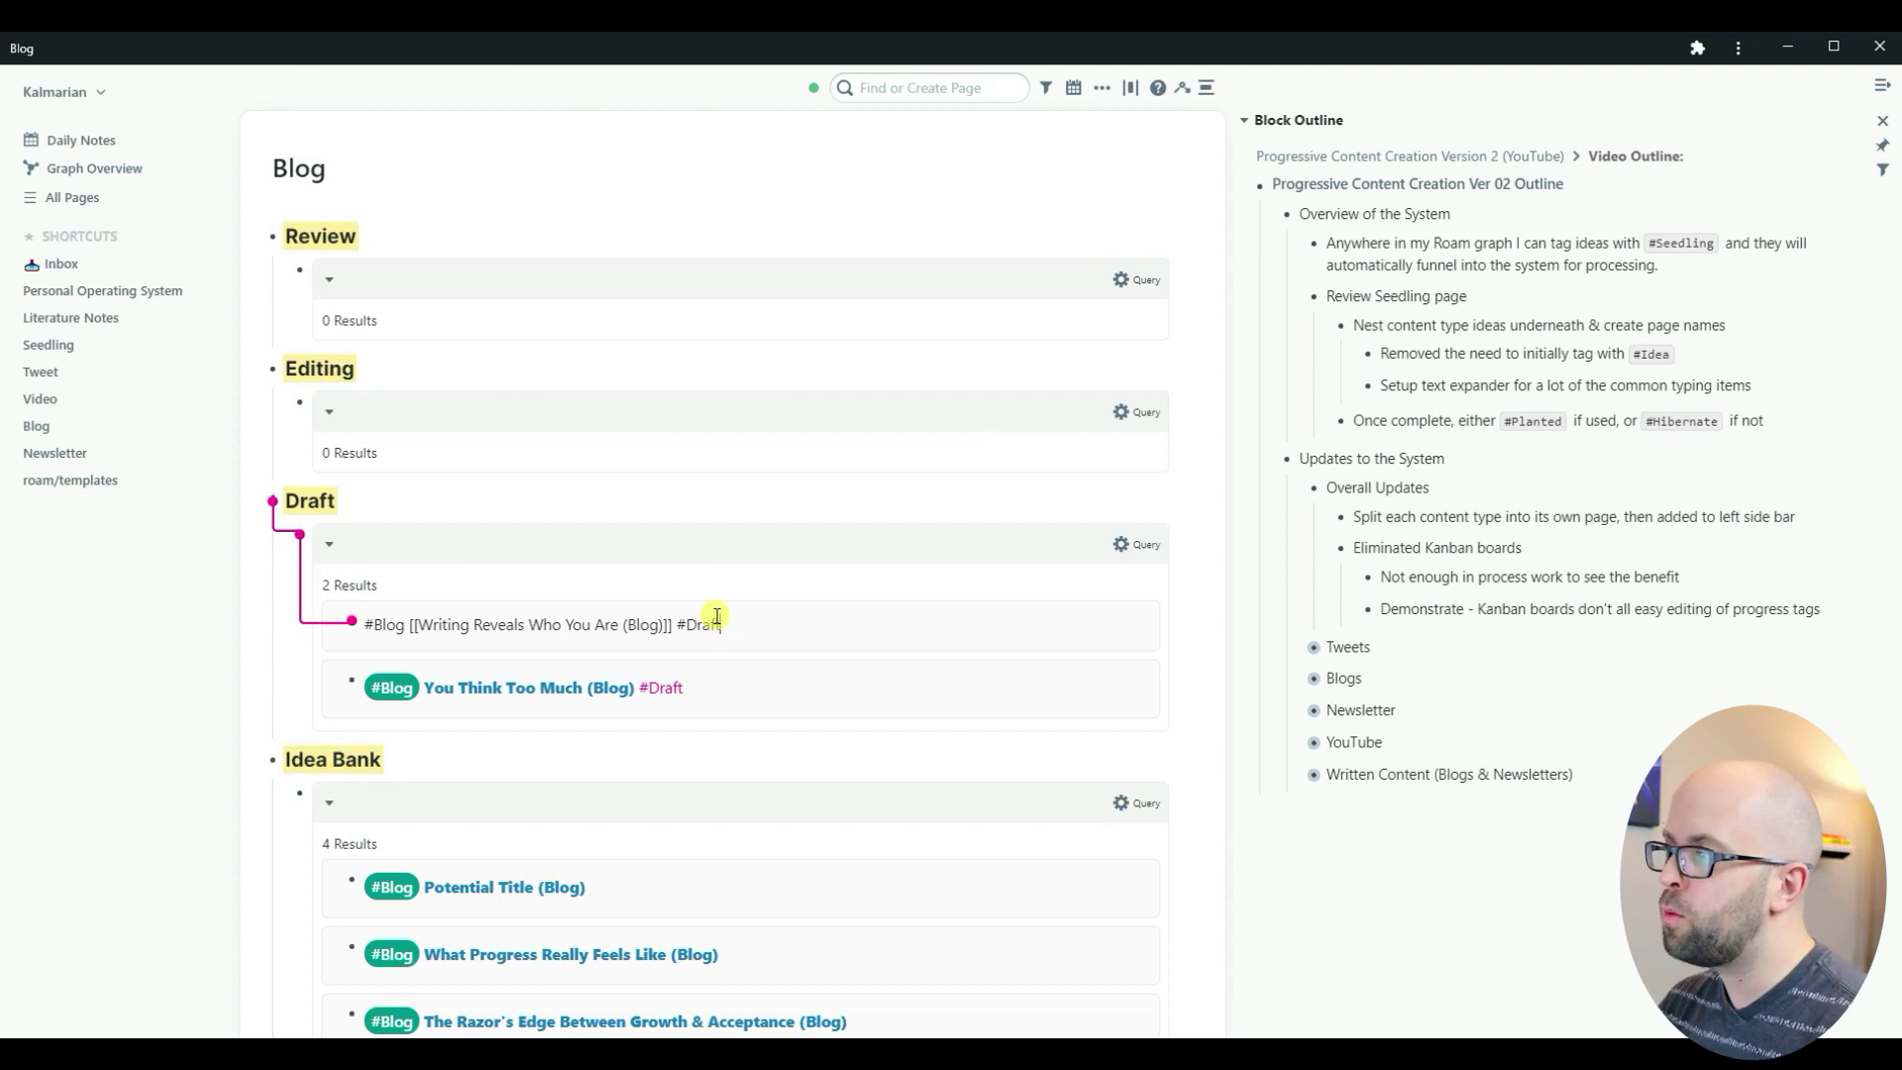
left_click_drag(721, 624, 692, 624)
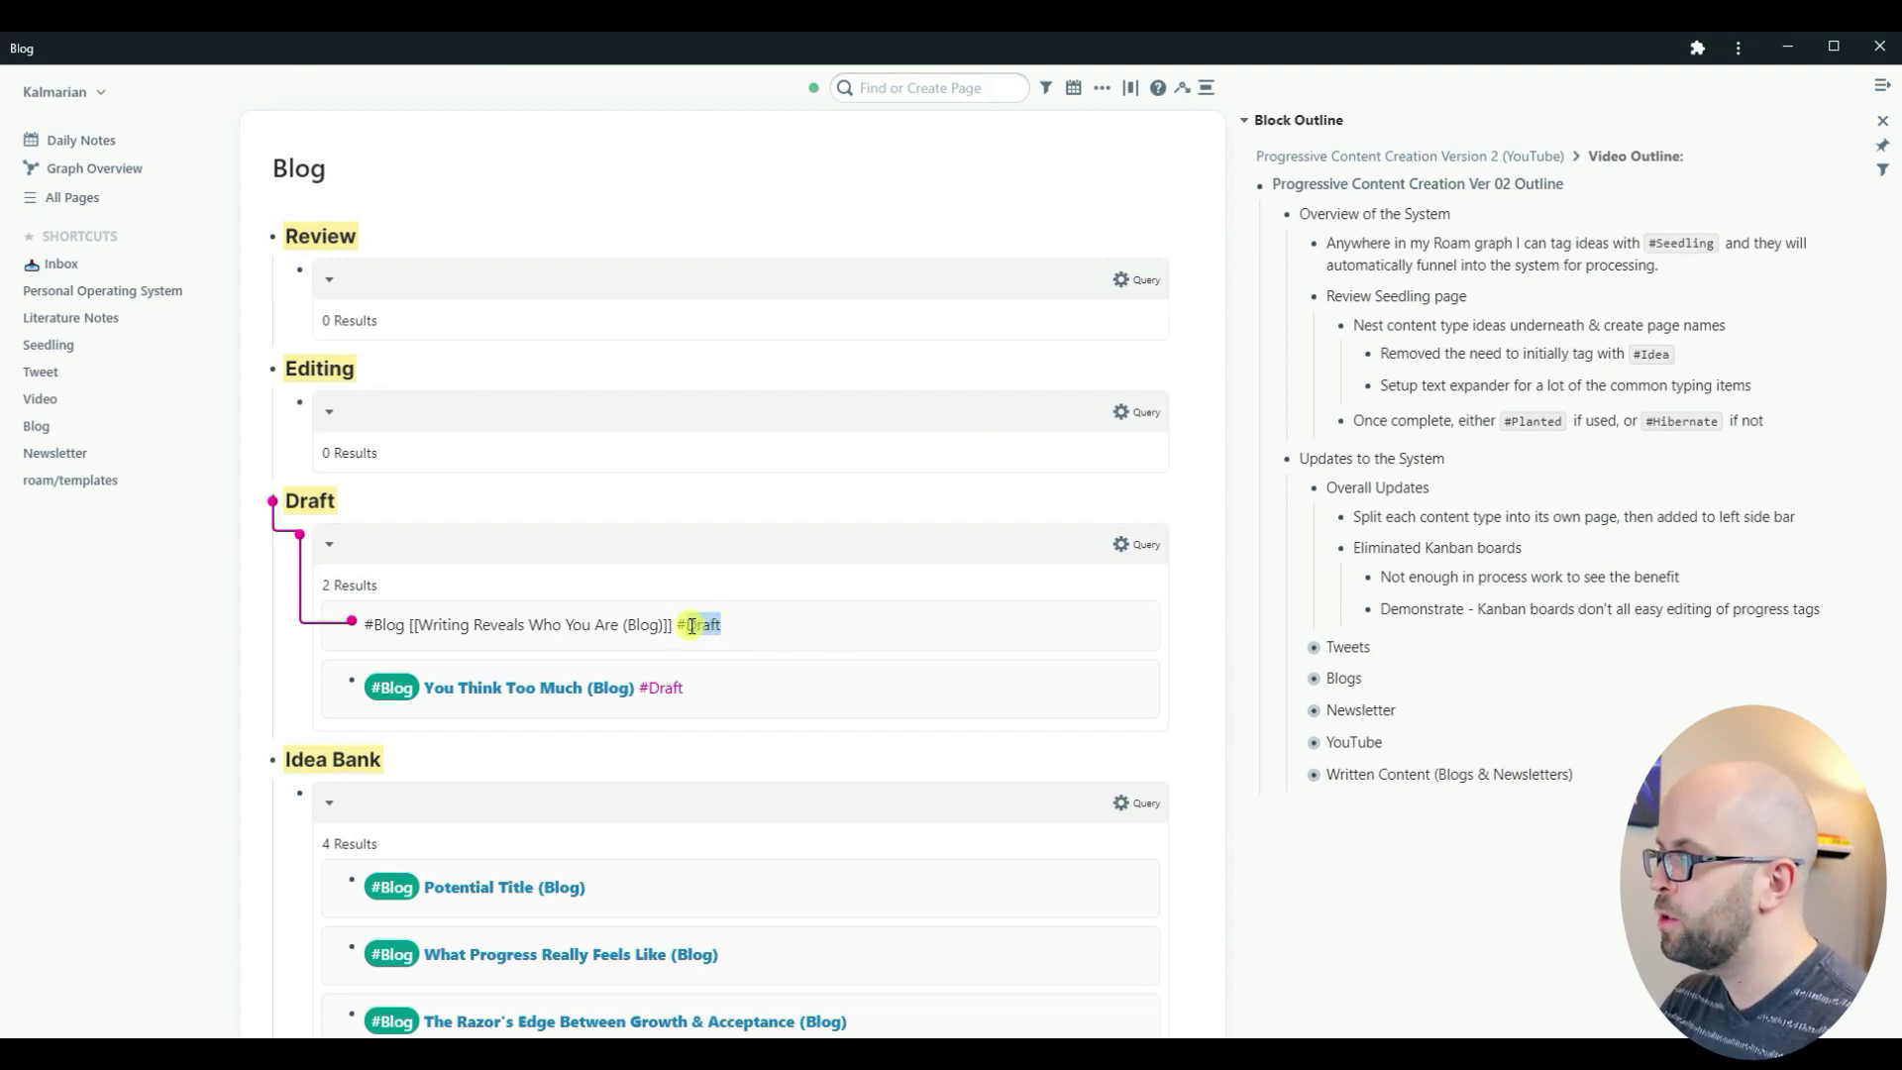
type("Edi")
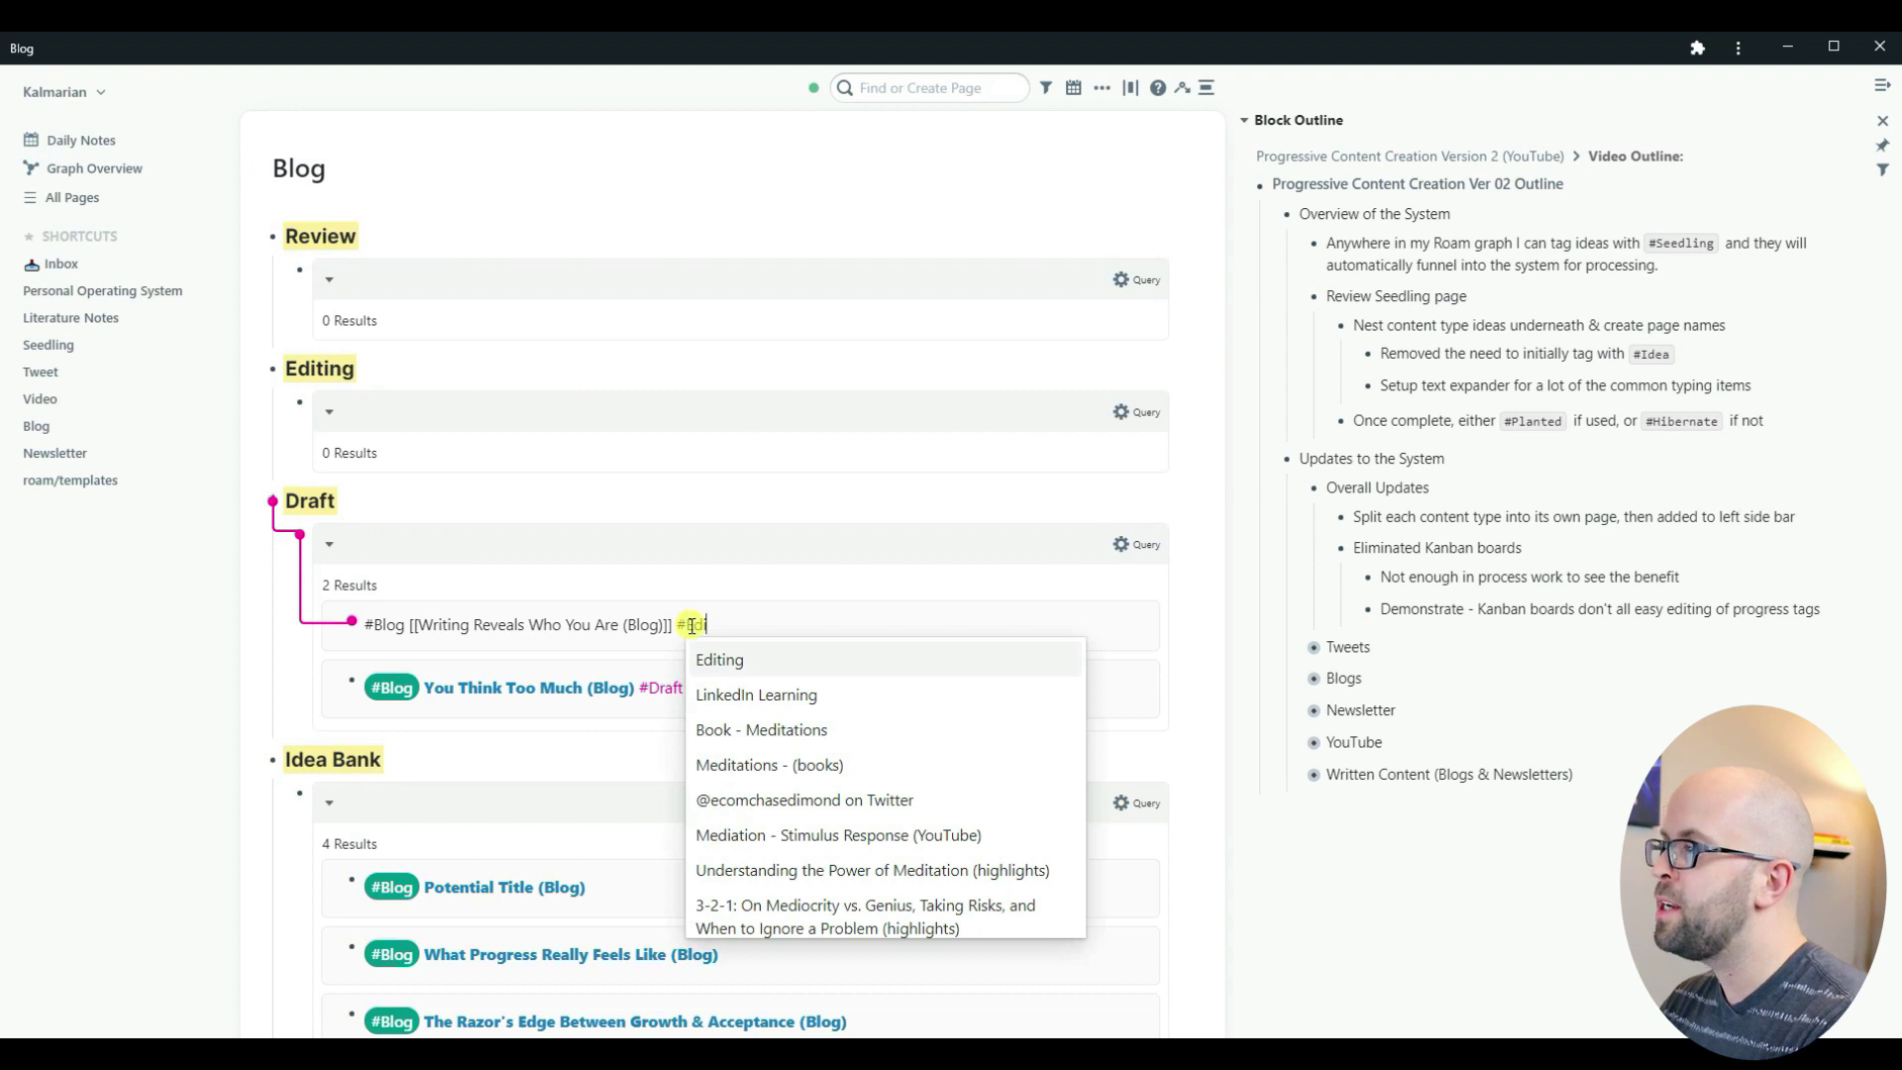
key("Return")
left_click(170, 675)
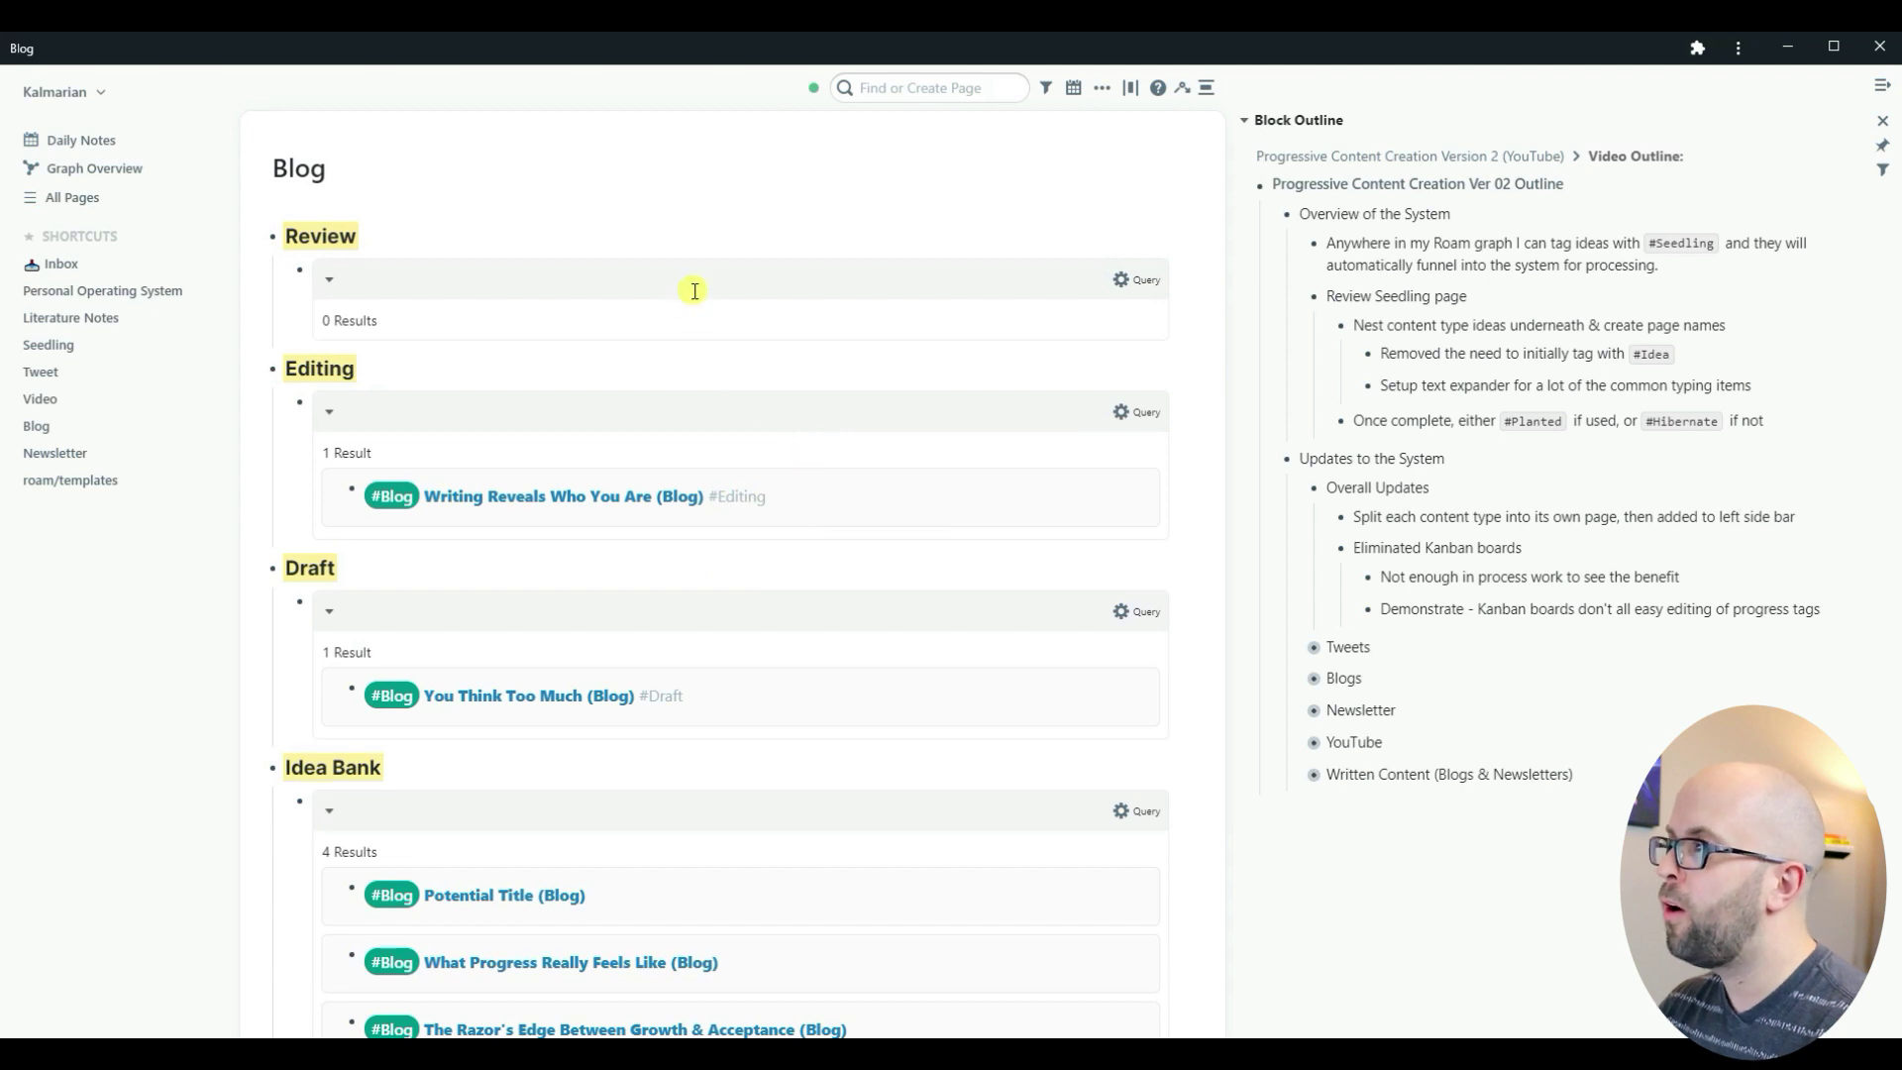
Step: Inspect the raw Review, Draft and Idea Bank query syntax on the Blog page
left_click(740, 276)
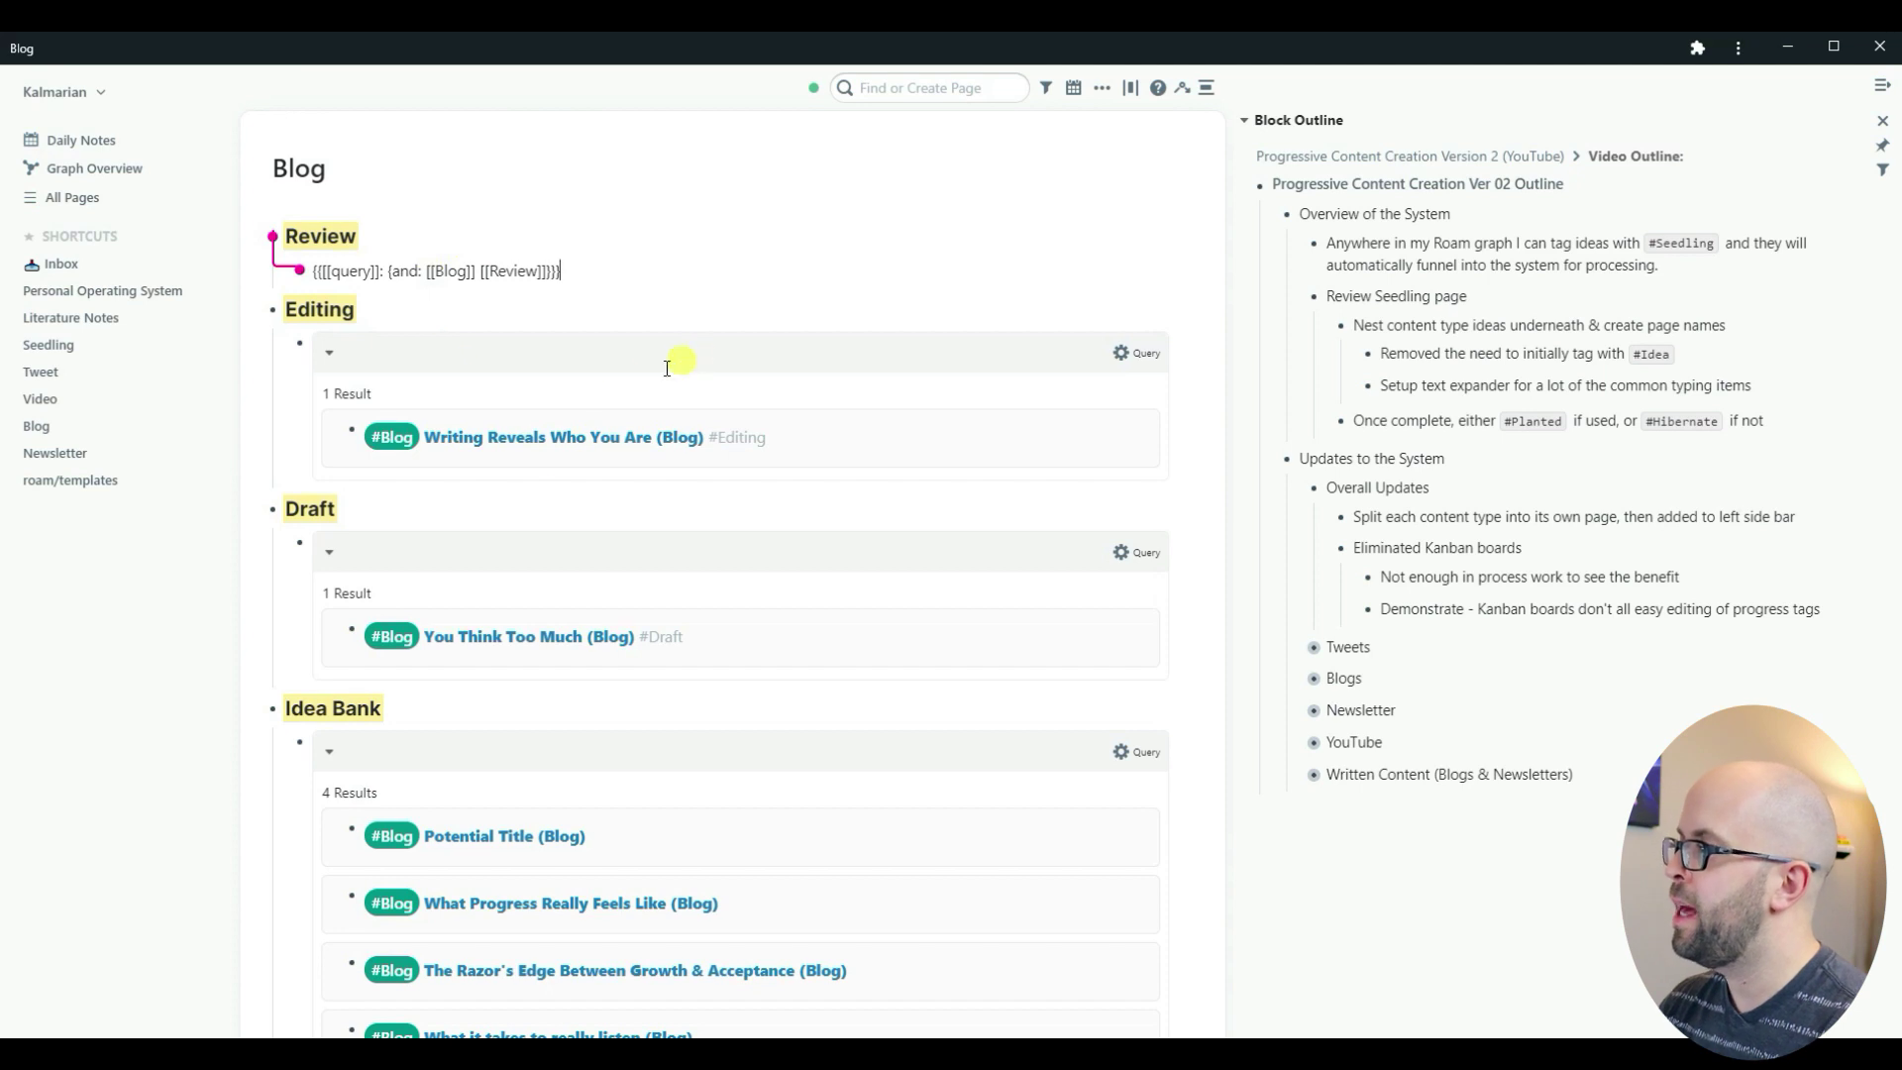
left_click(575, 619)
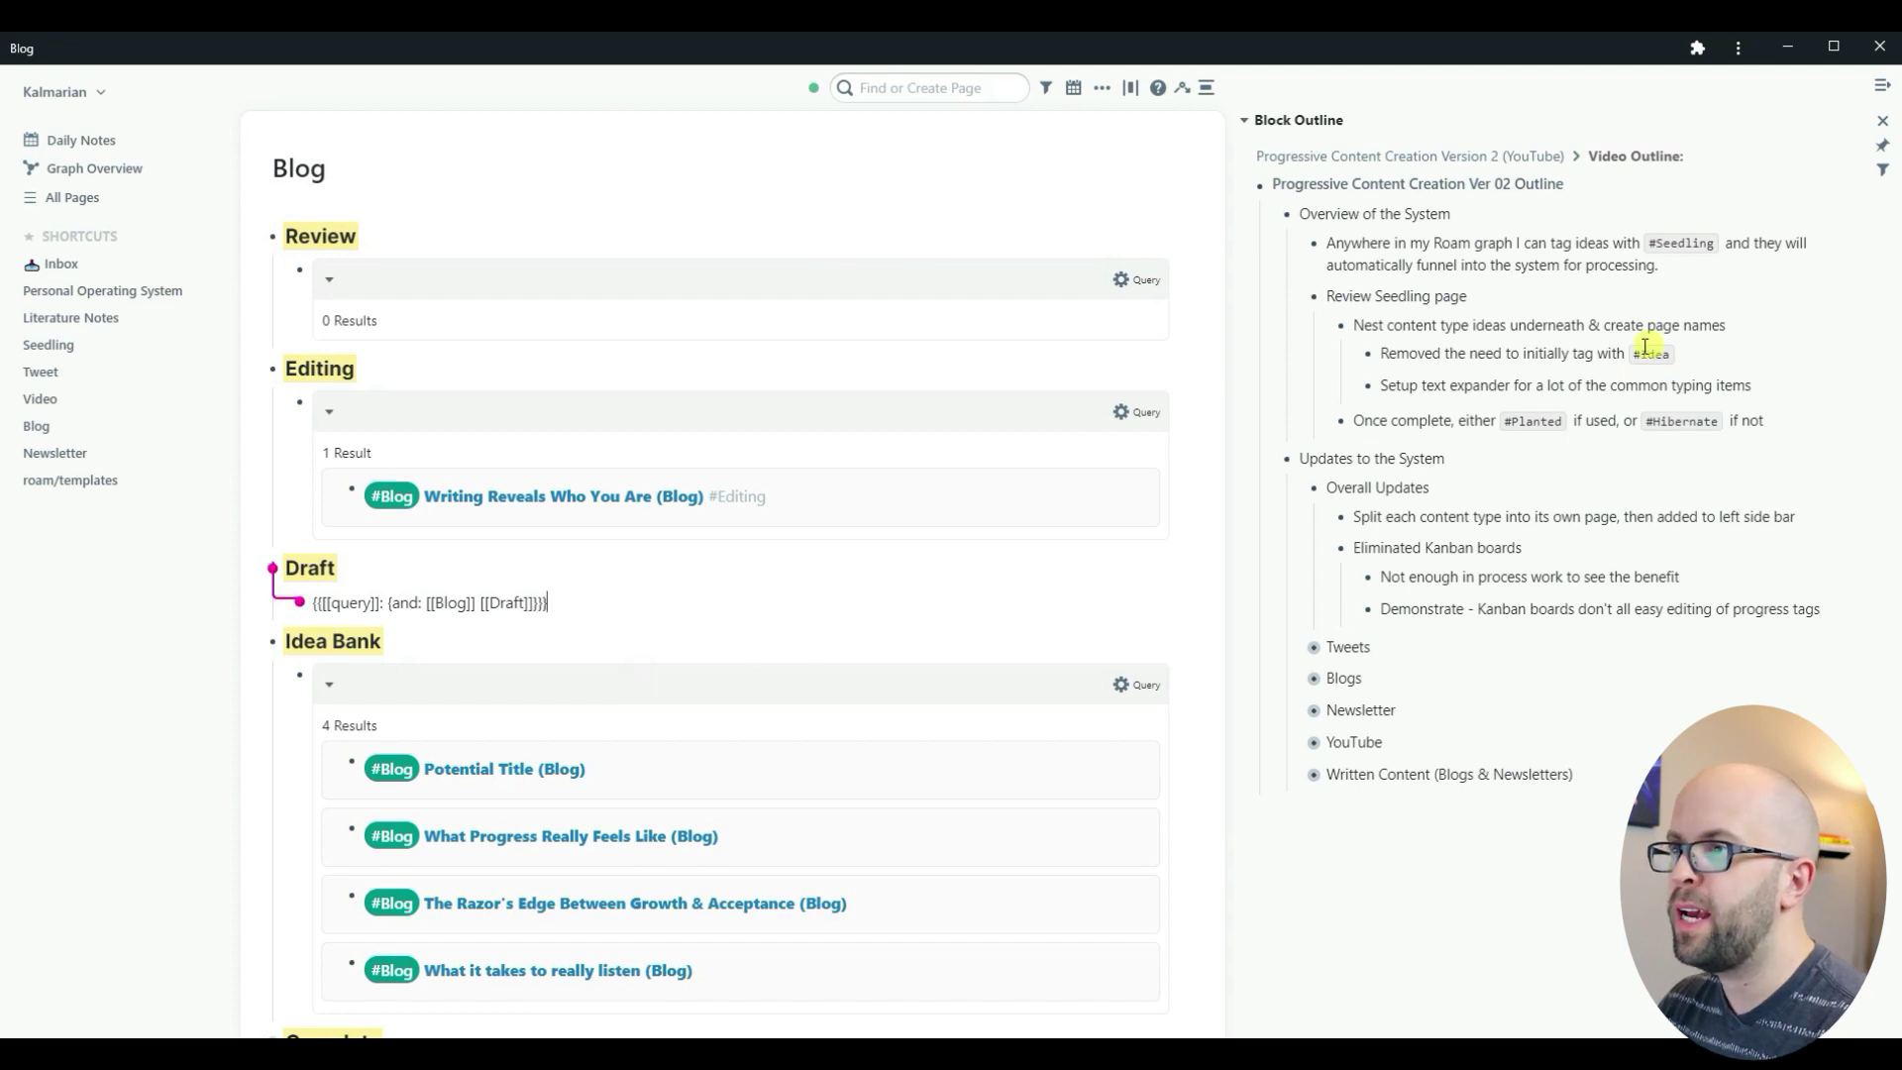
left_click(828, 692)
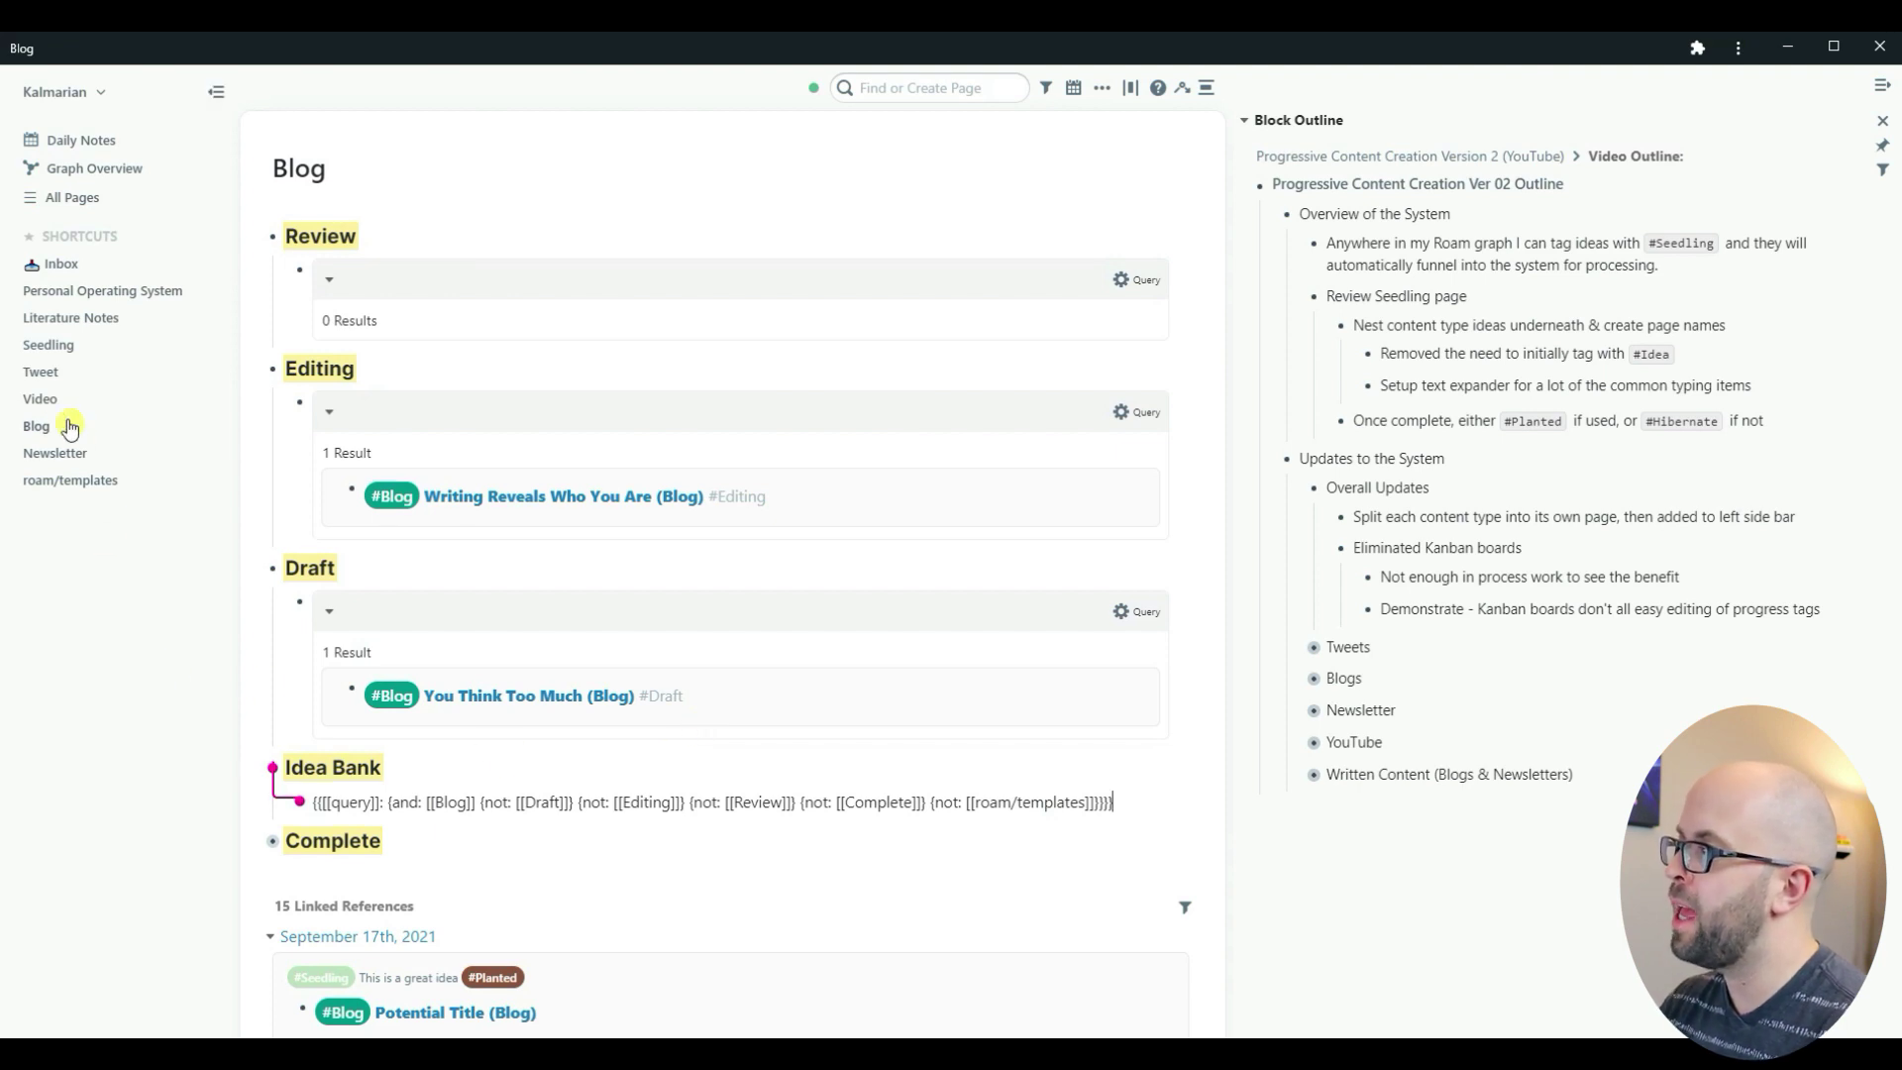
Step: Go to the Video page and view its raw Idea Bank query
left_click(41, 398)
scroll(742, 373, "down", 7)
left_click(795, 325)
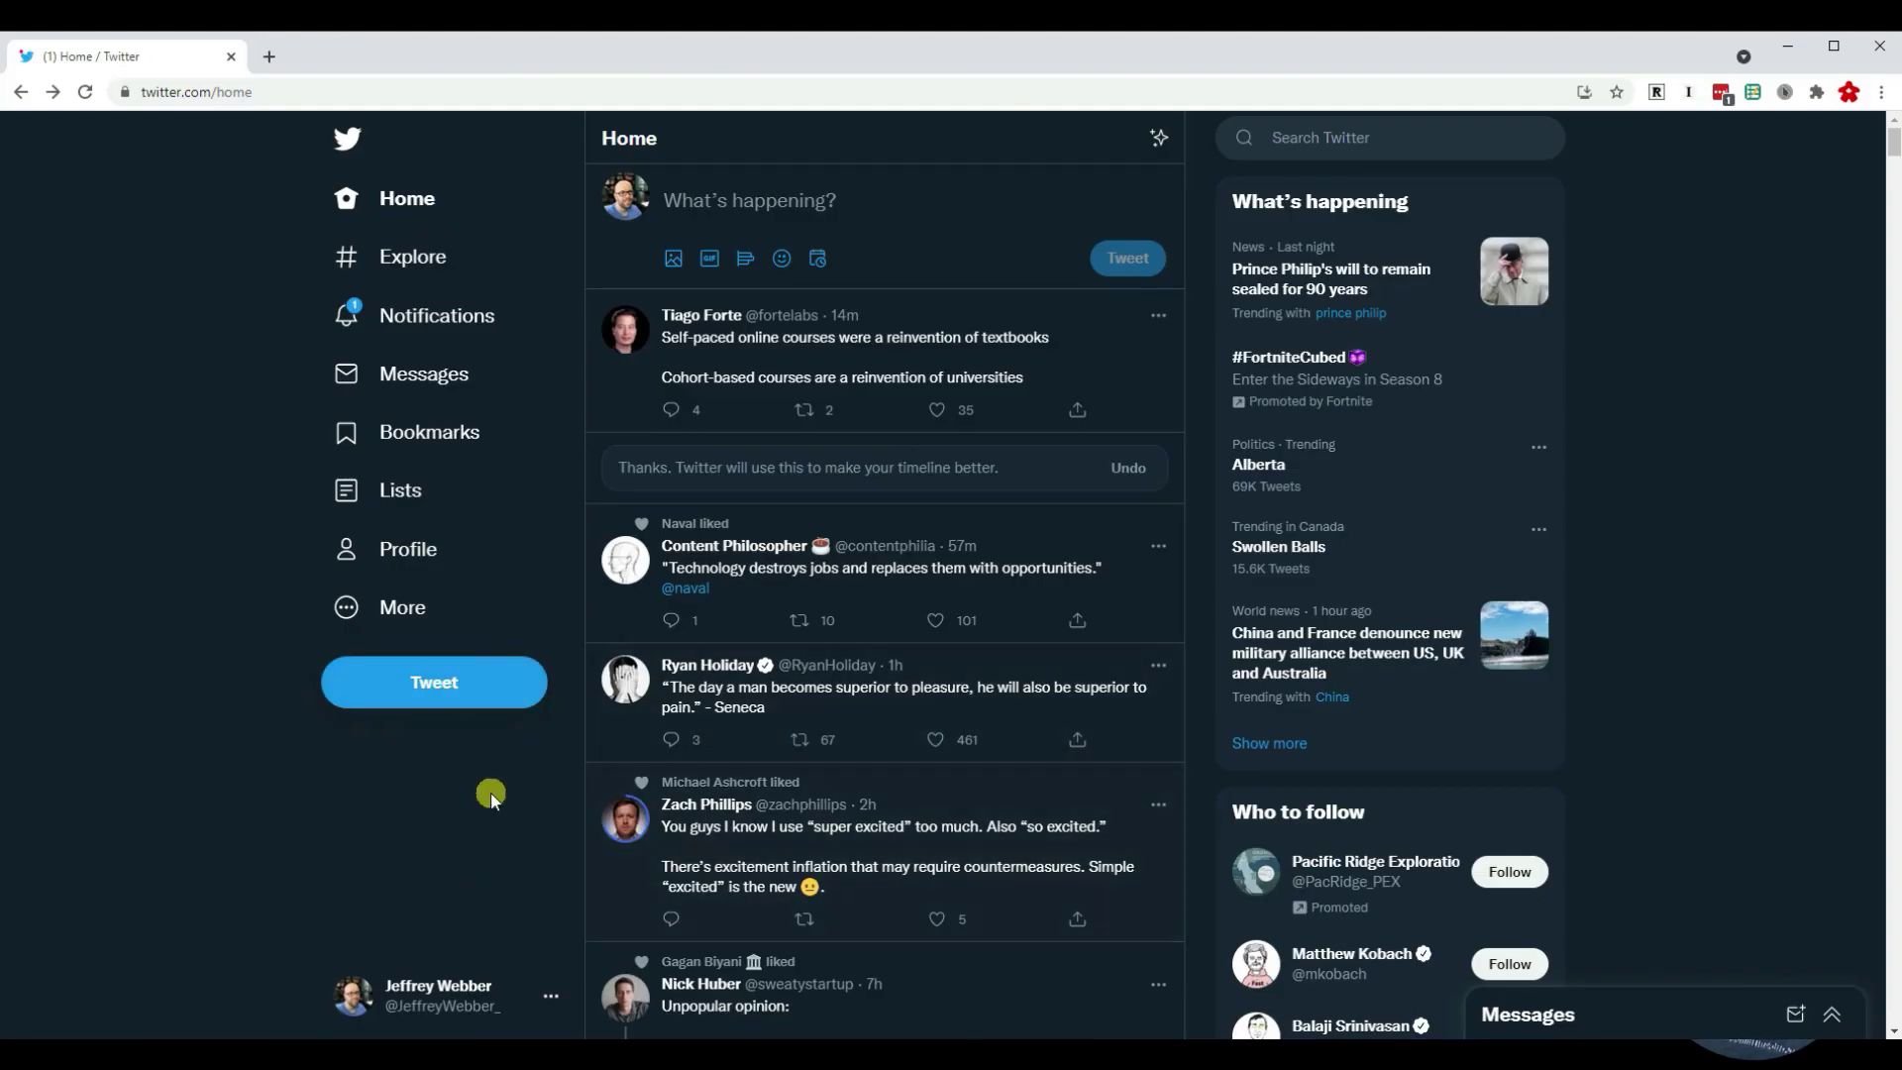
Step: Paste the productivity tweet and schedule it for Mon, Sep 20, 2021 at 10:00 AM
left_click(436, 681)
type("Being more productive means focusing on what is valuable, but it does not tell you what you should value.")
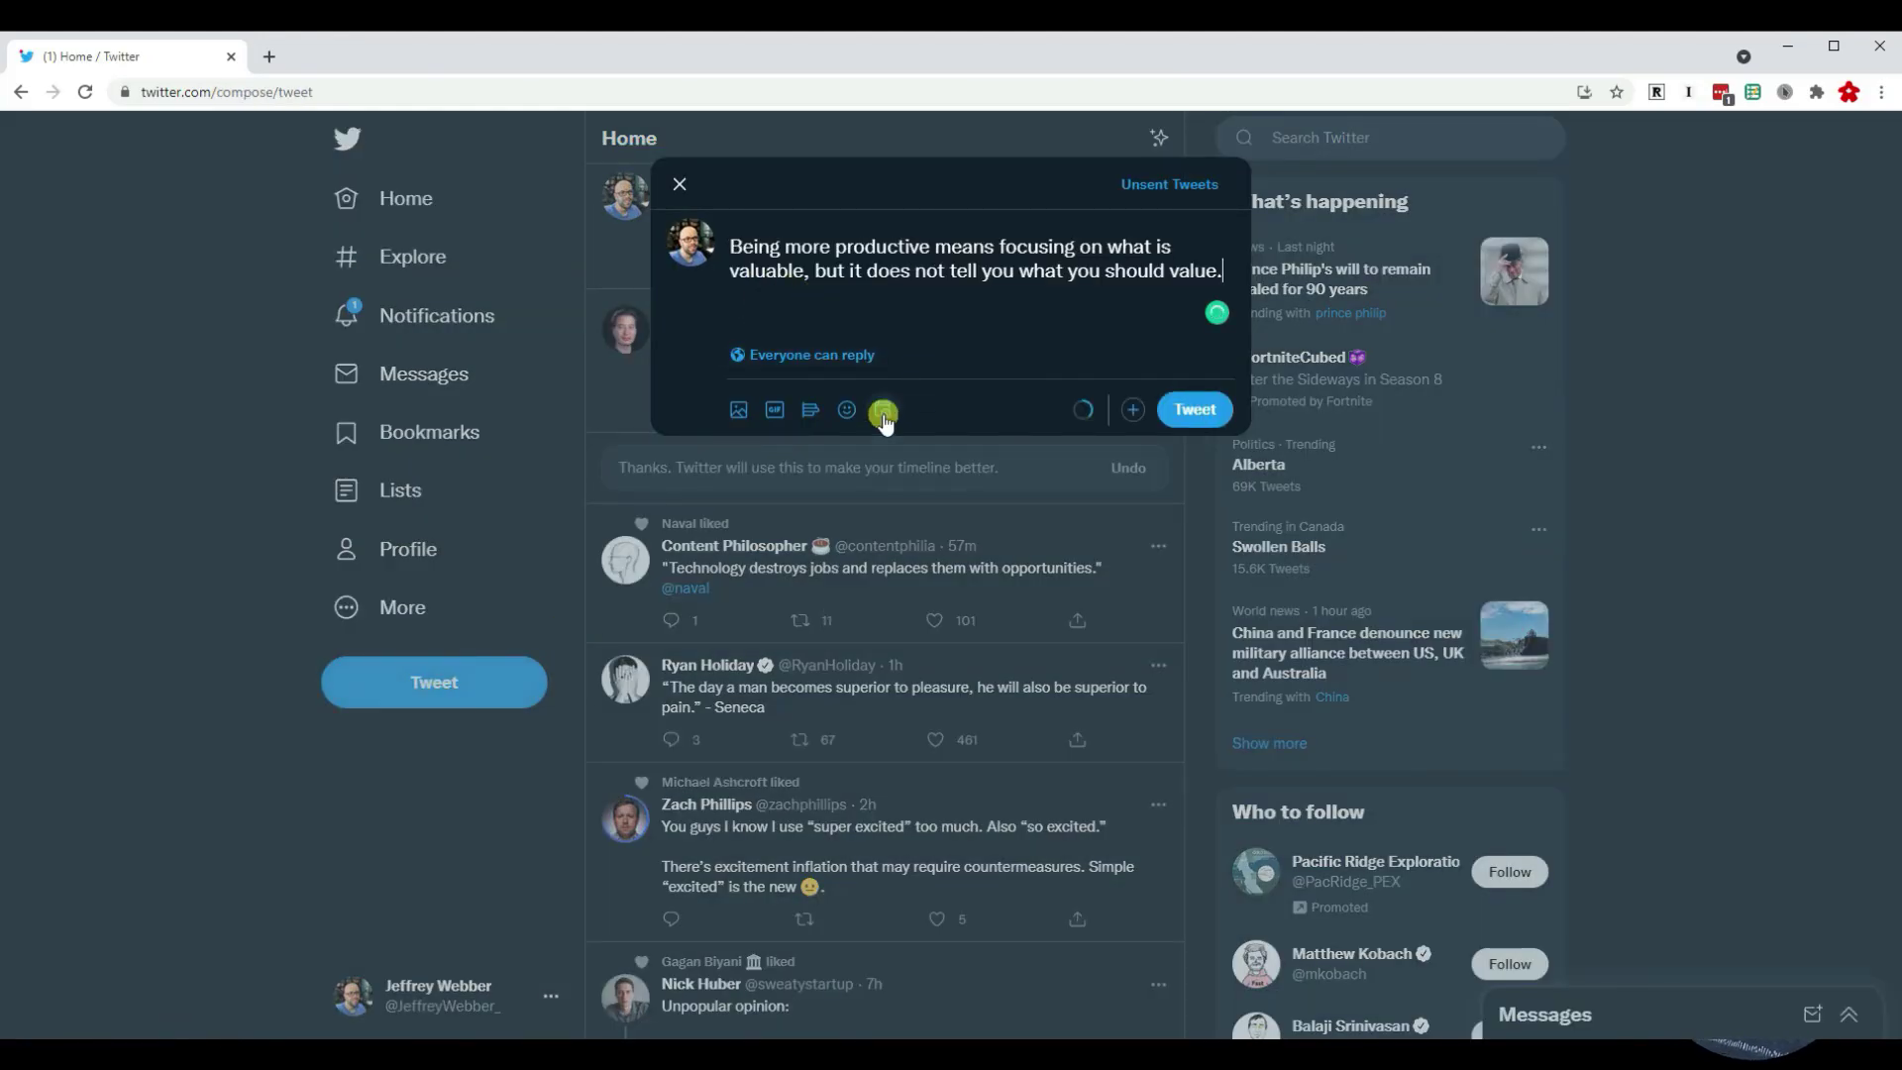
left_click(882, 409)
left_click(1046, 313)
left_click(1000, 713)
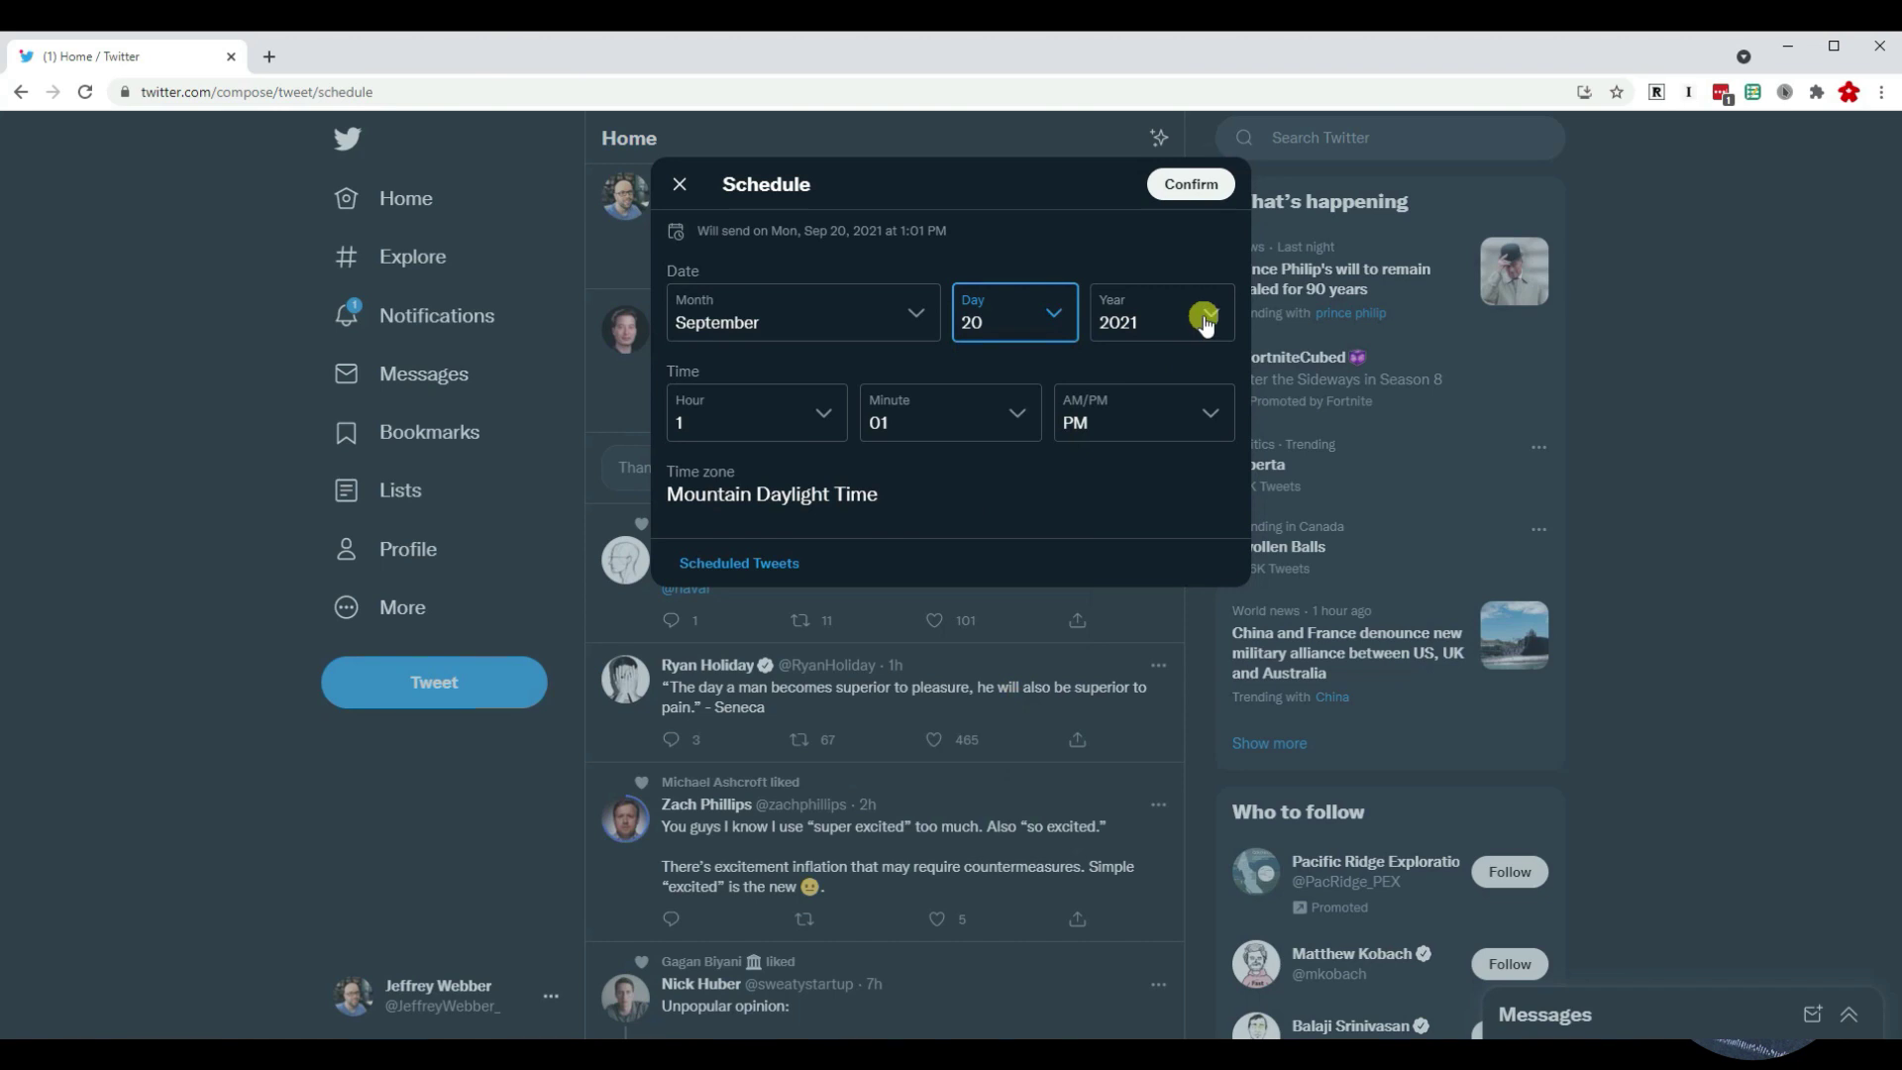
left_click(763, 424)
left_click(812, 665)
left_click(968, 394)
left_click(880, 472)
left_click(1144, 412)
left_click(1080, 451)
left_click(1190, 184)
left_click(1190, 432)
Step: Review the list of scheduled tweets under Unsent Tweets
left_click(426, 681)
left_click(1096, 188)
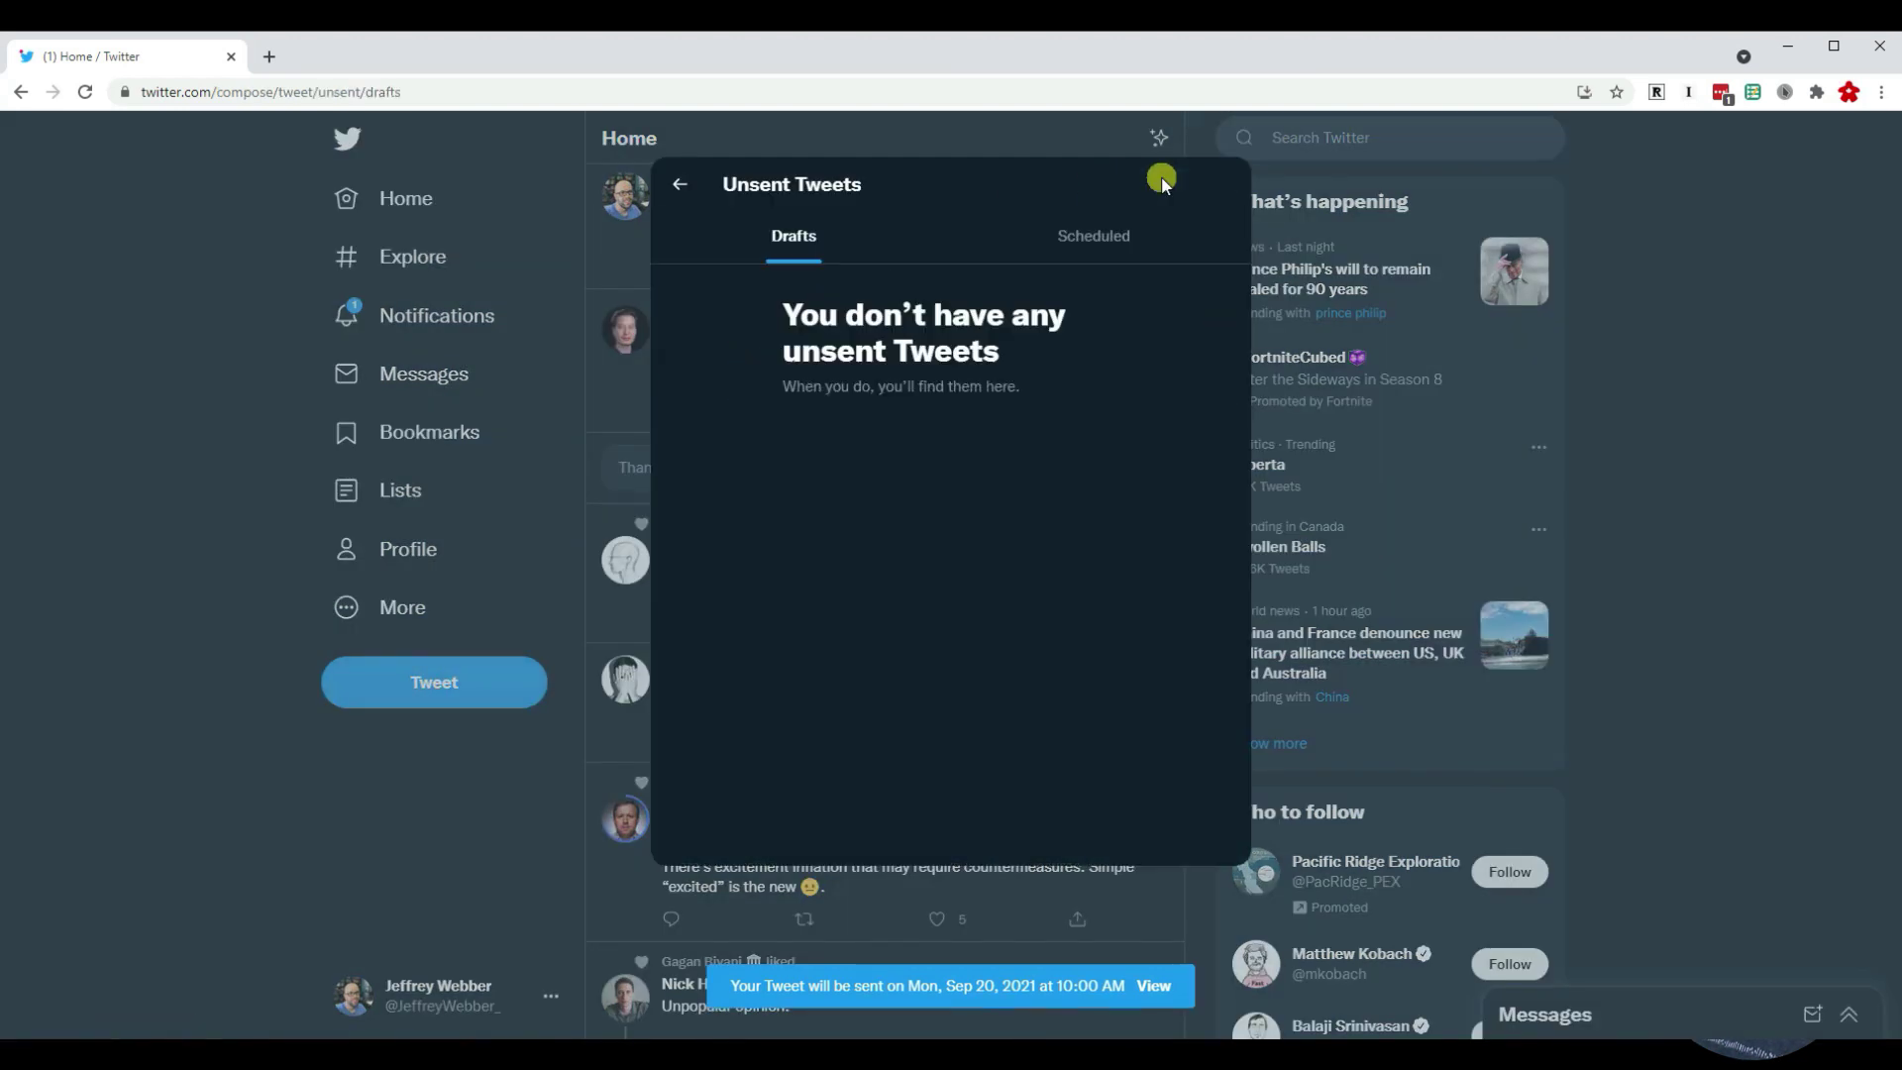
left_click(1094, 238)
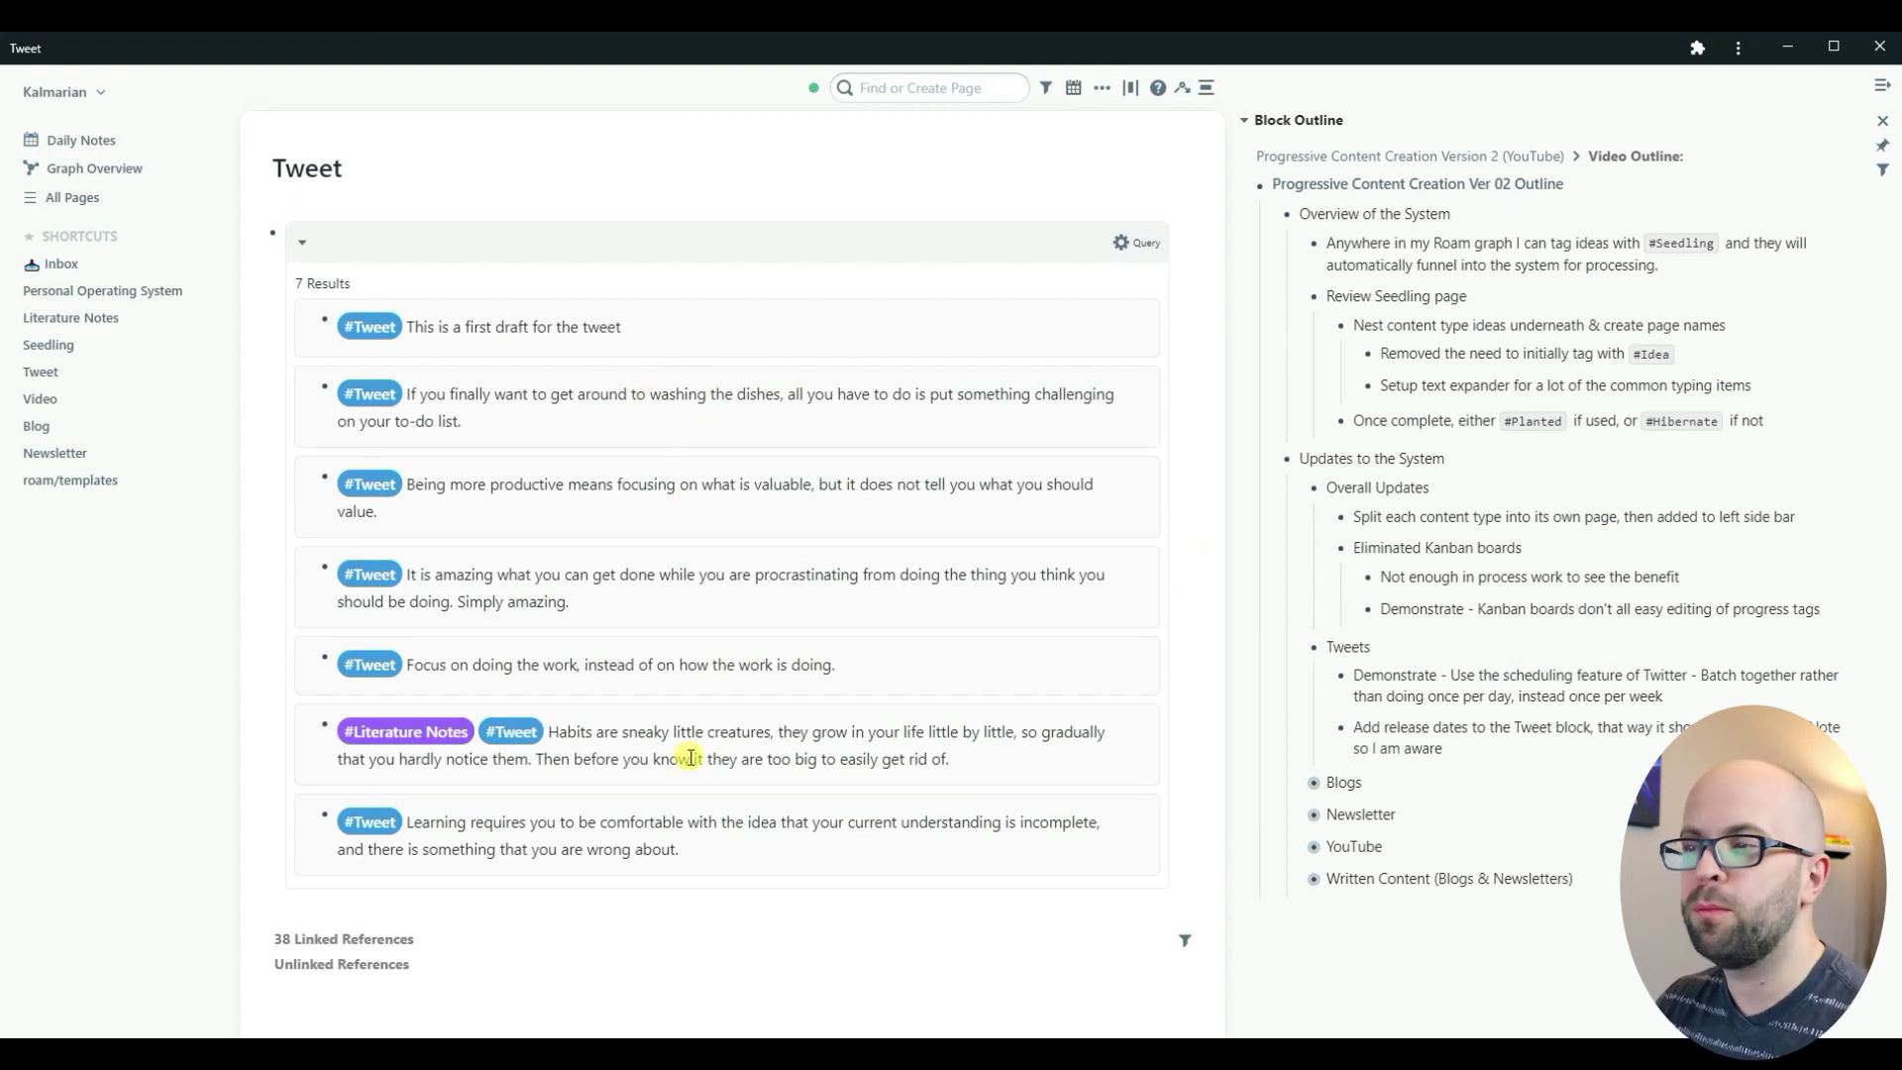
Step: Insert September 21st, 2021 into the washing-dishes tweet with the /date picker
left_click(510, 416)
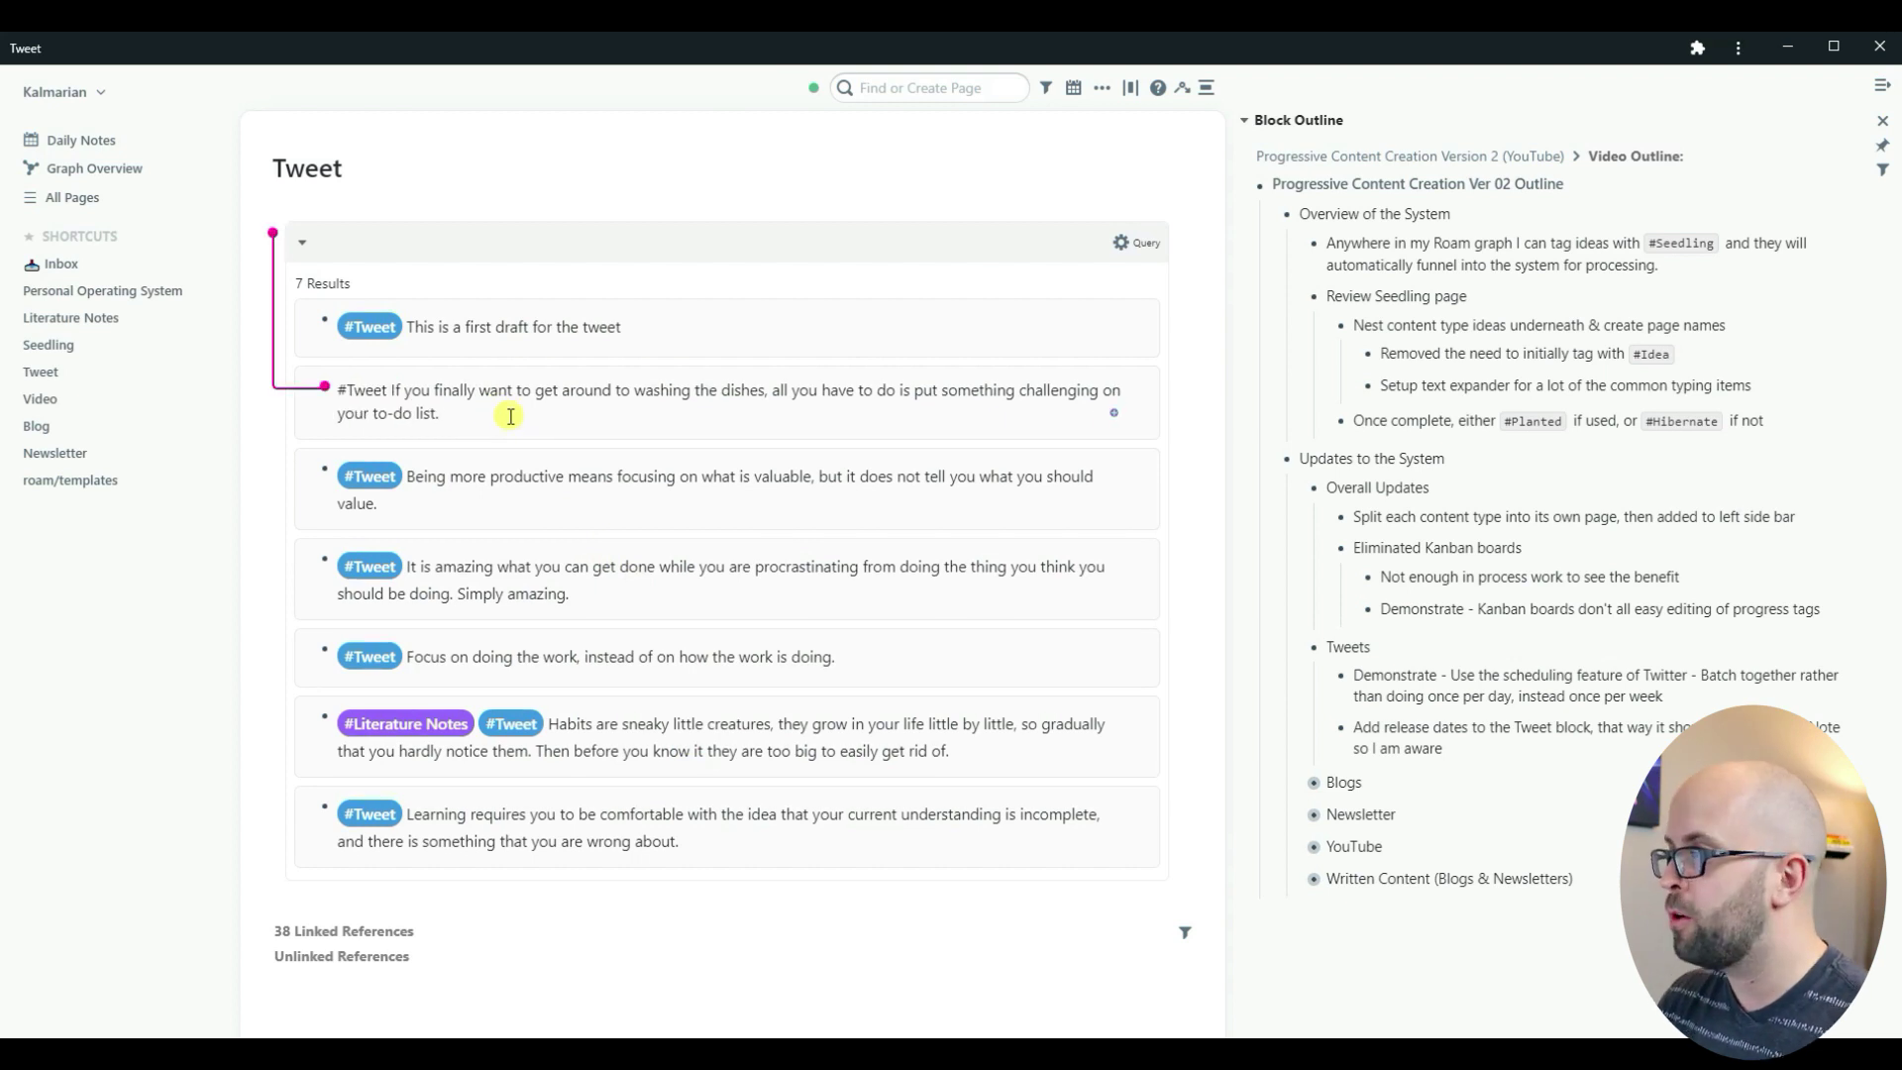
type("/date")
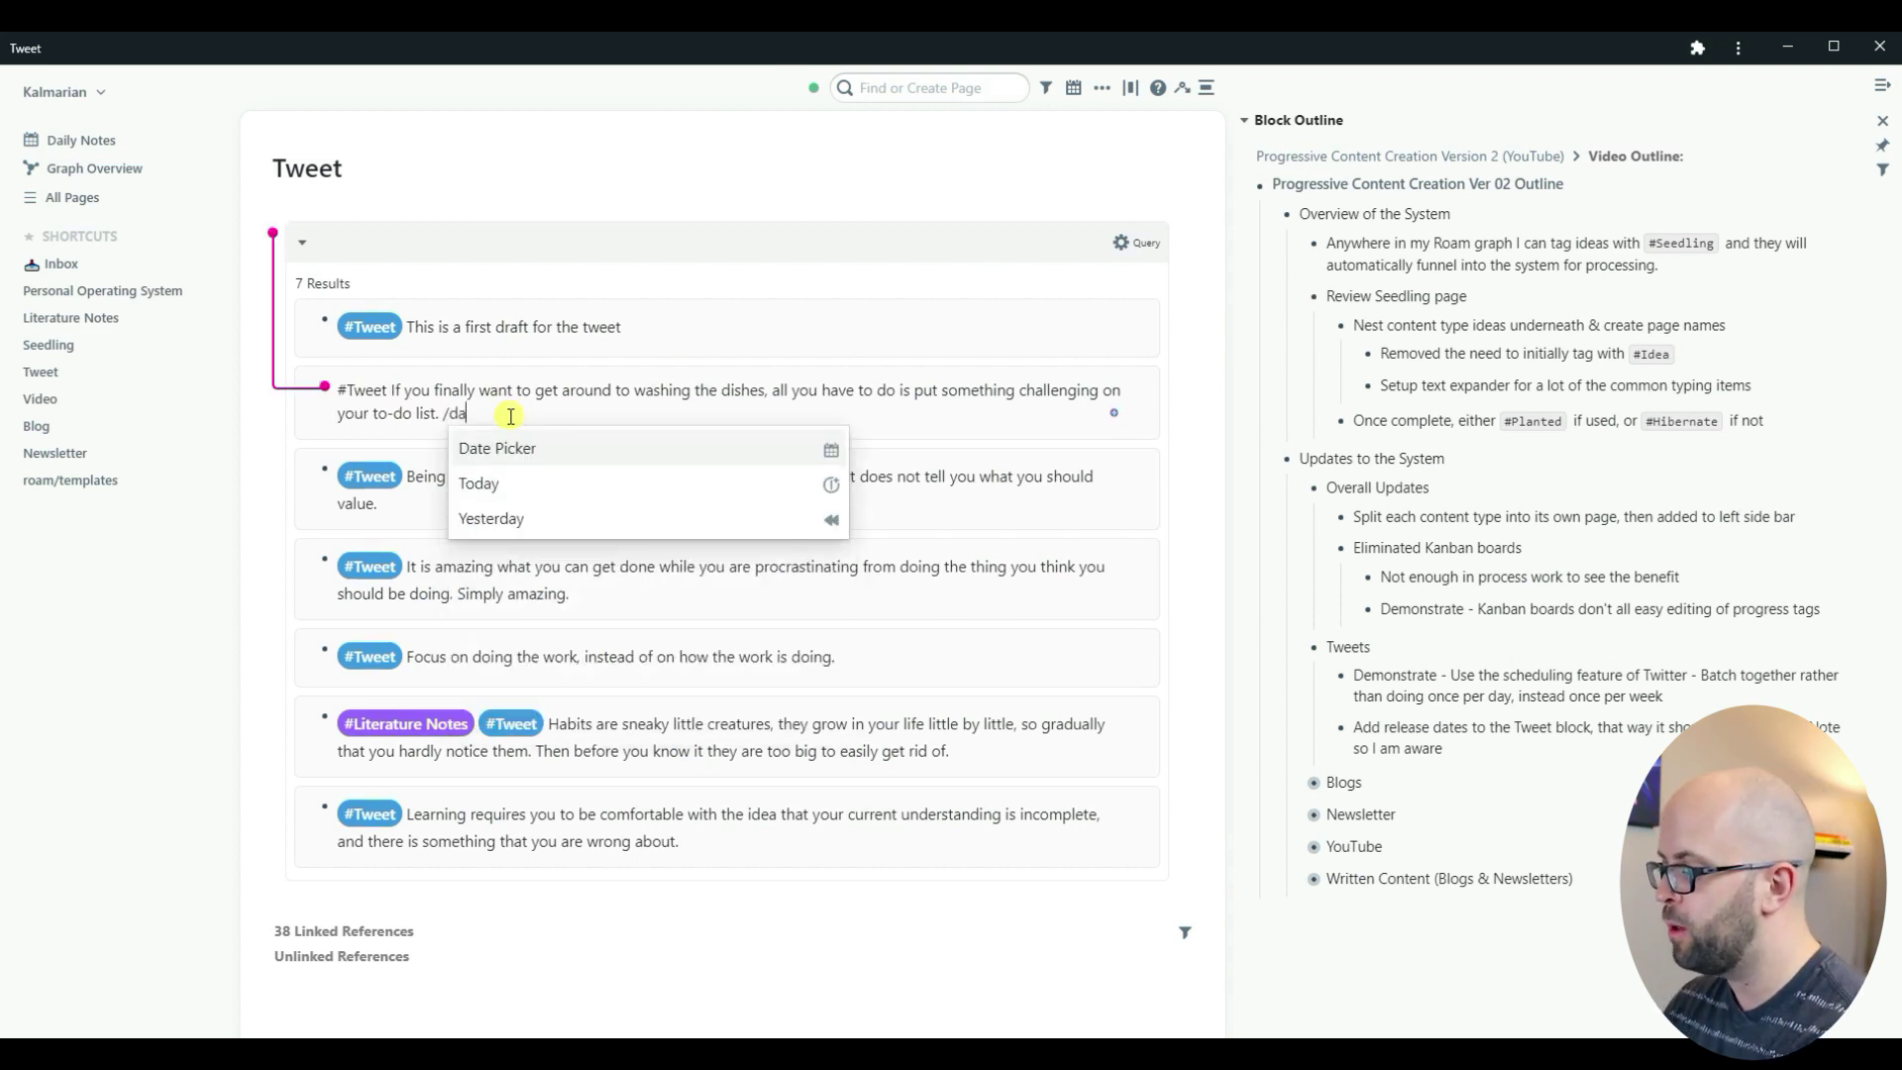
left_click(536, 452)
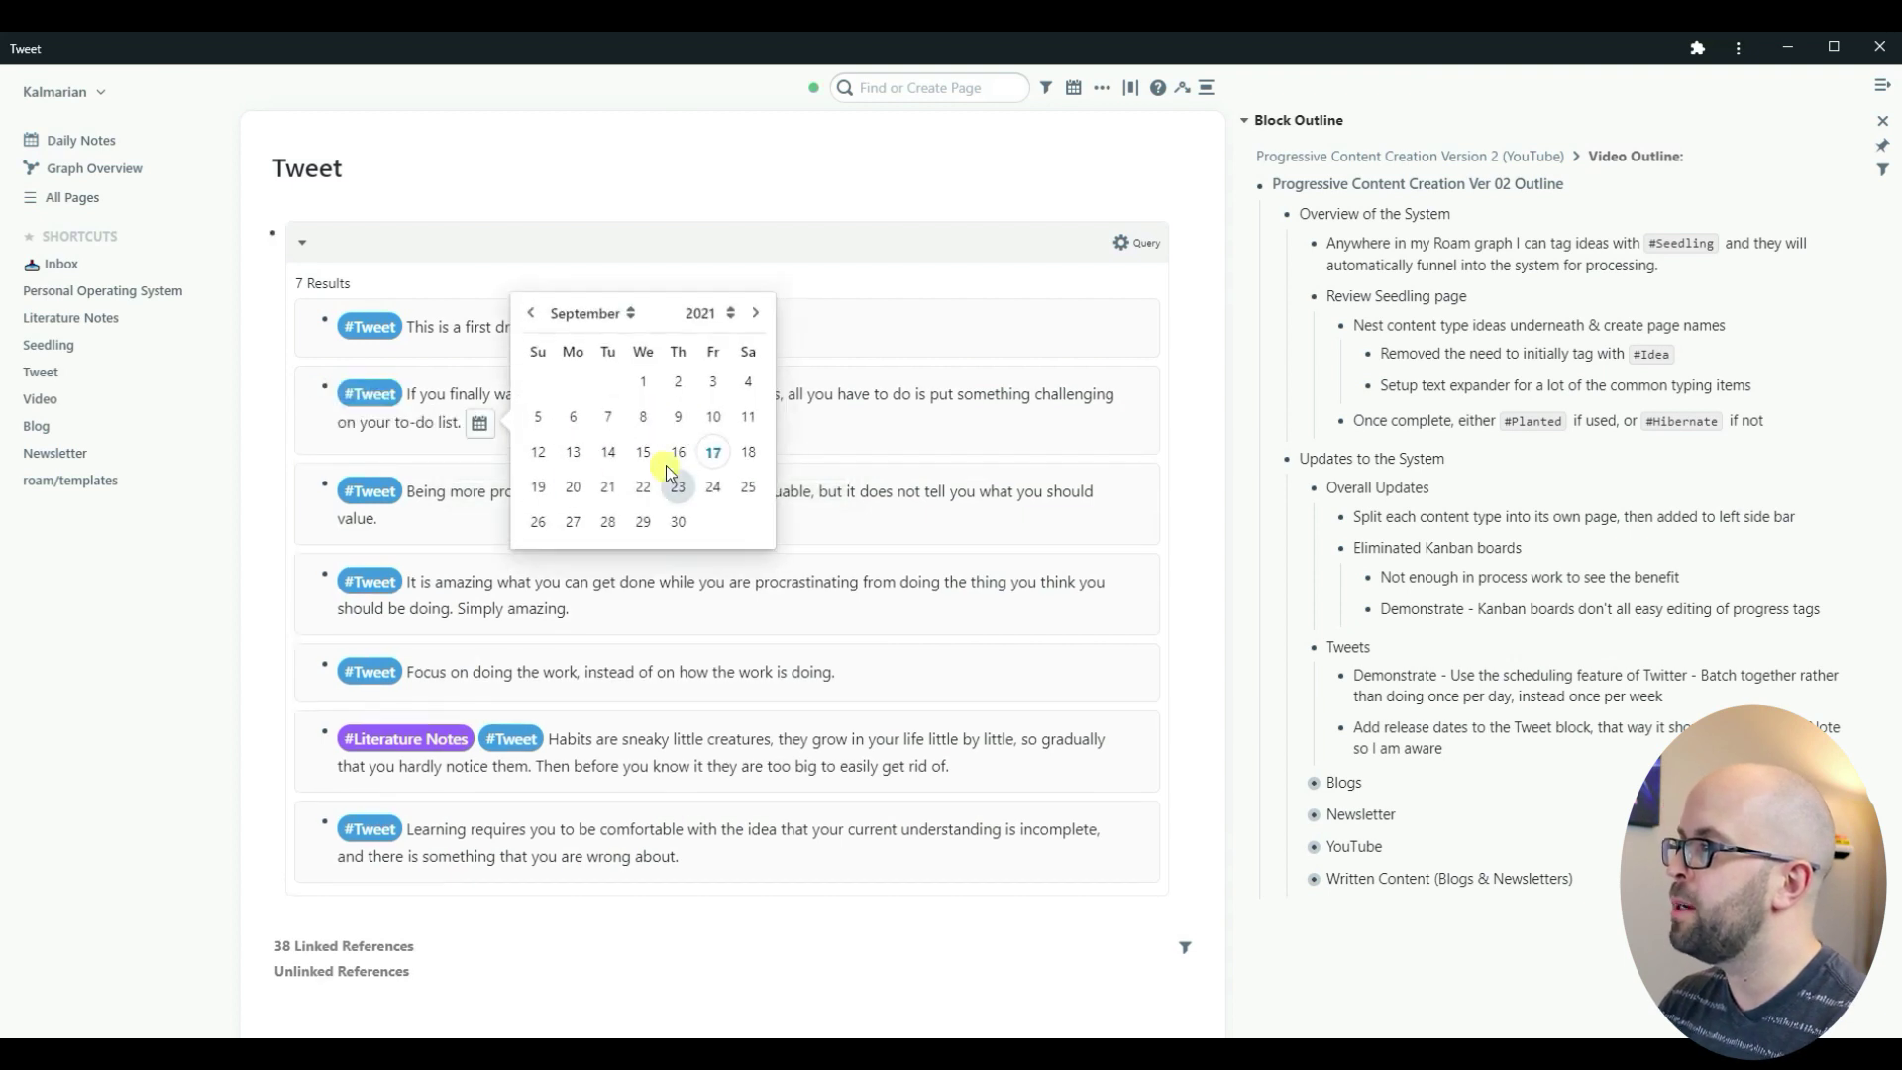
left_click(610, 487)
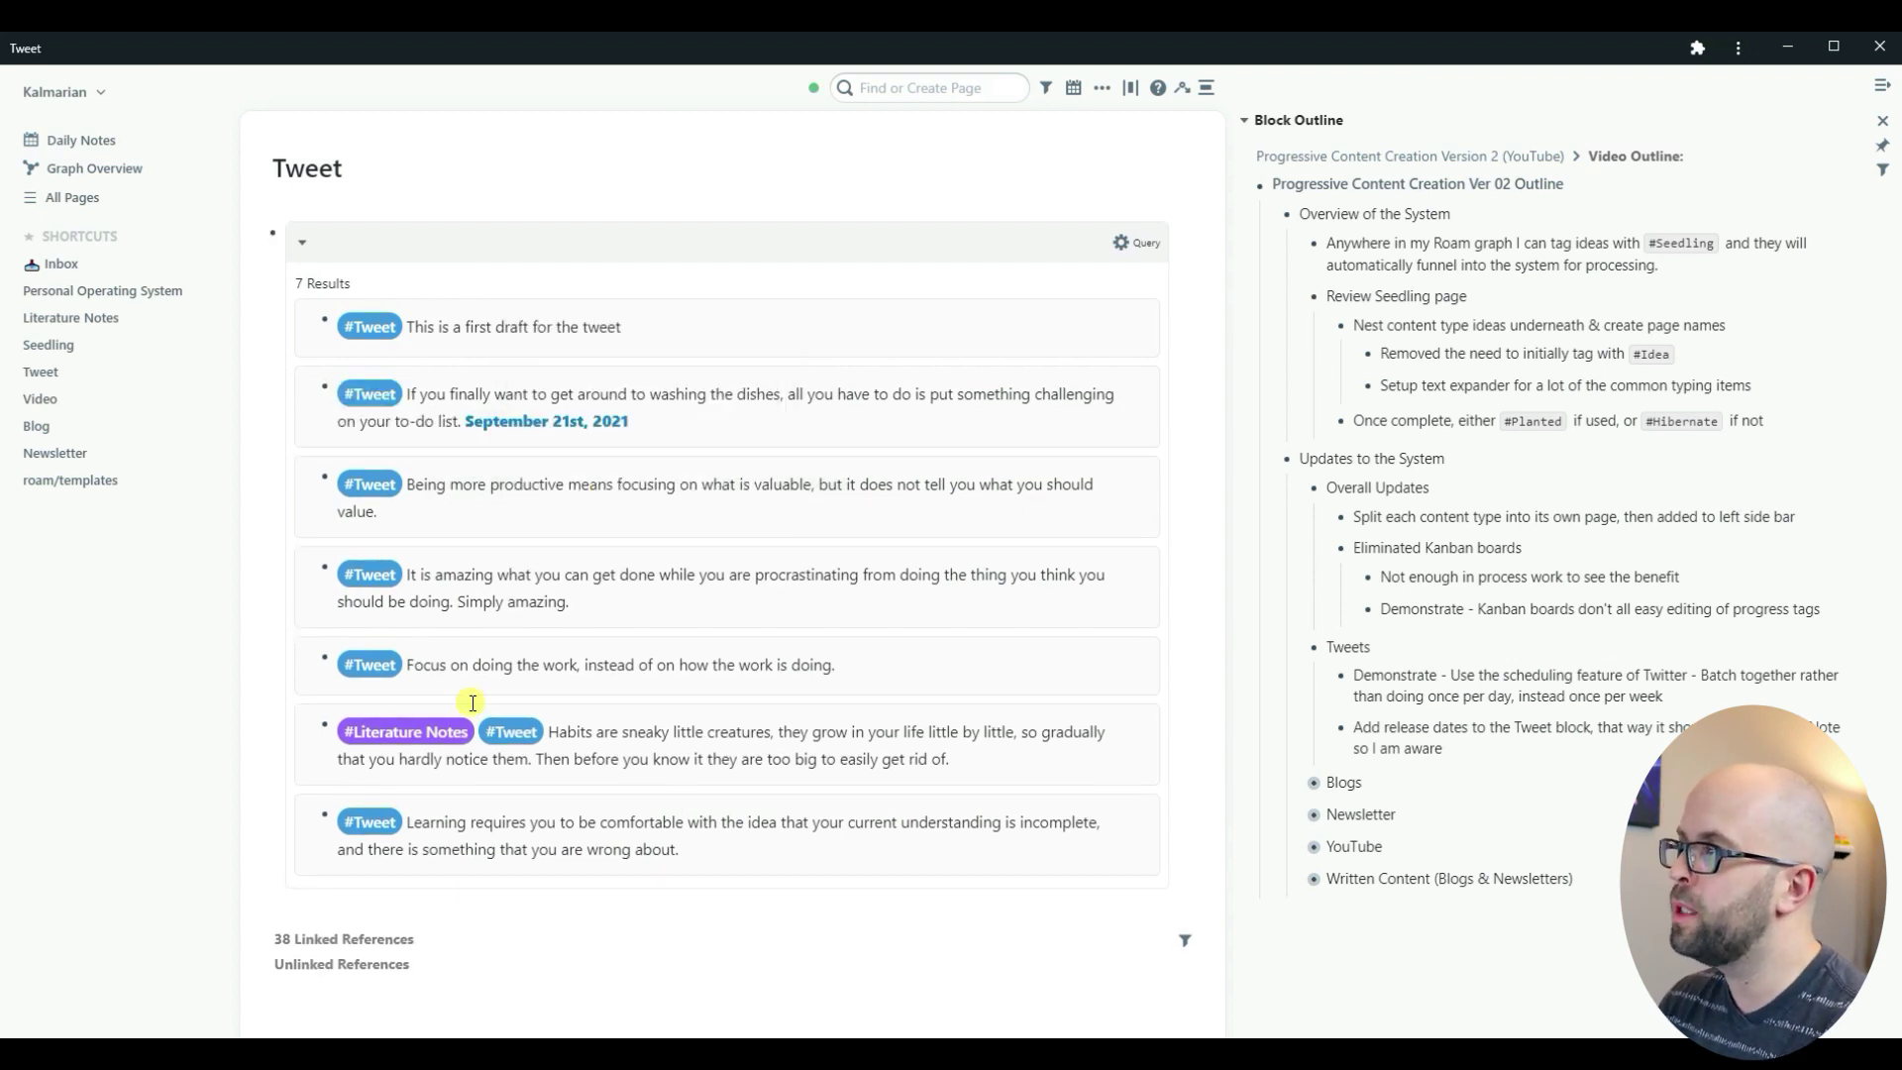
Step: Tag the washing-dishes tweet #Complete so it leaves the Tweet list
left_click(685, 423)
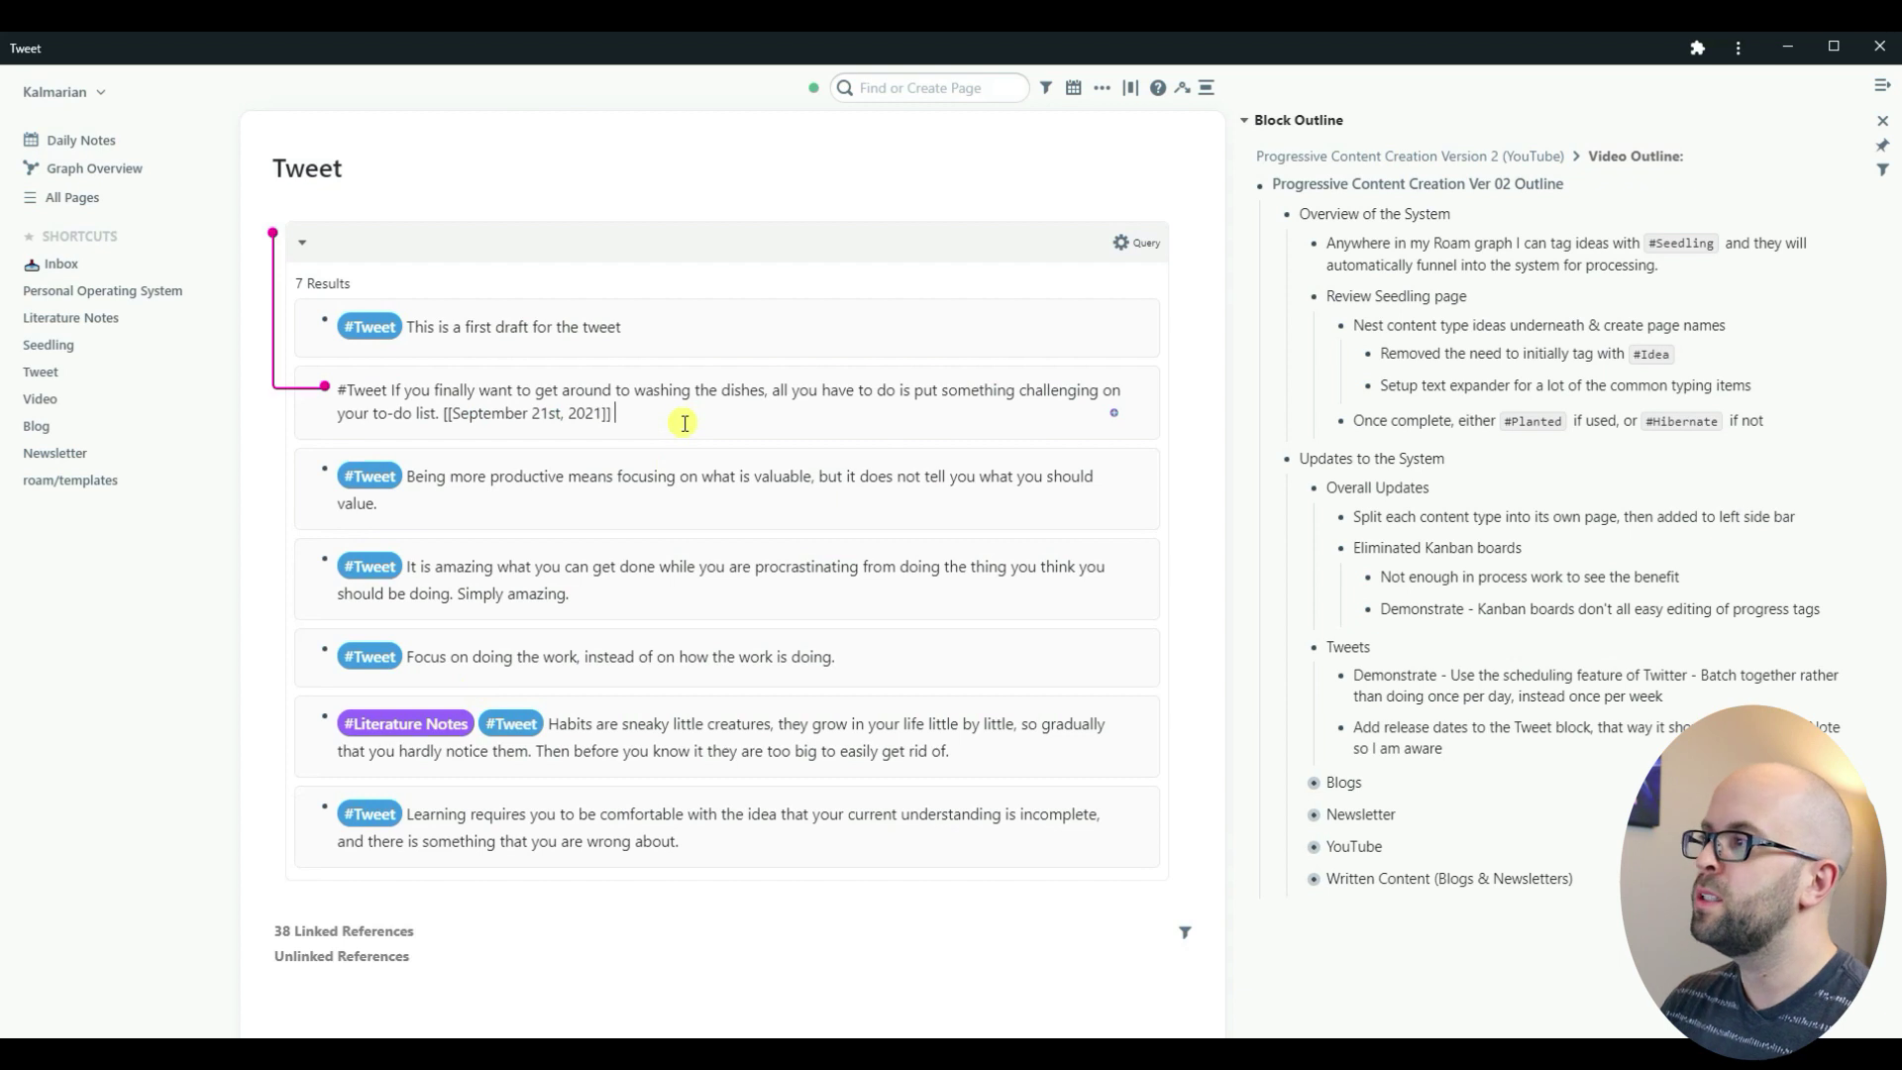
type("#Complete")
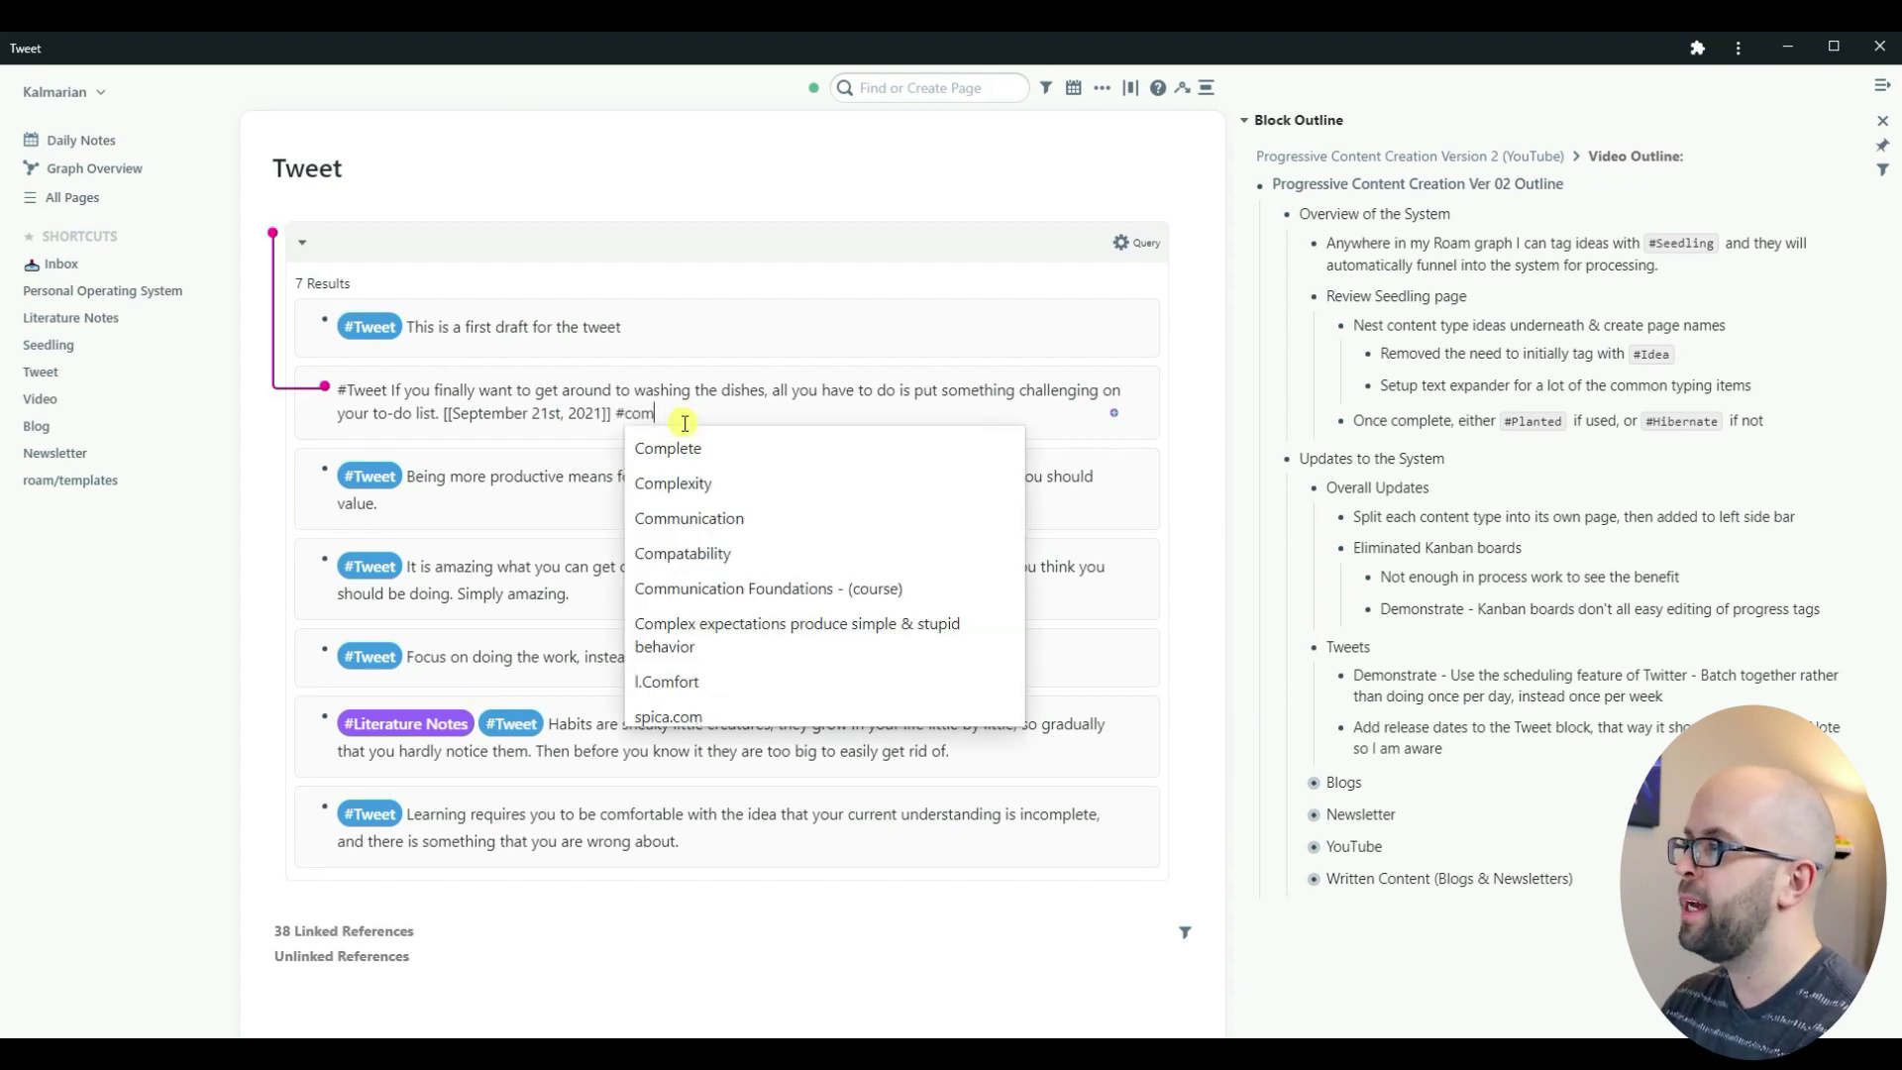
key("Return")
key("Escape")
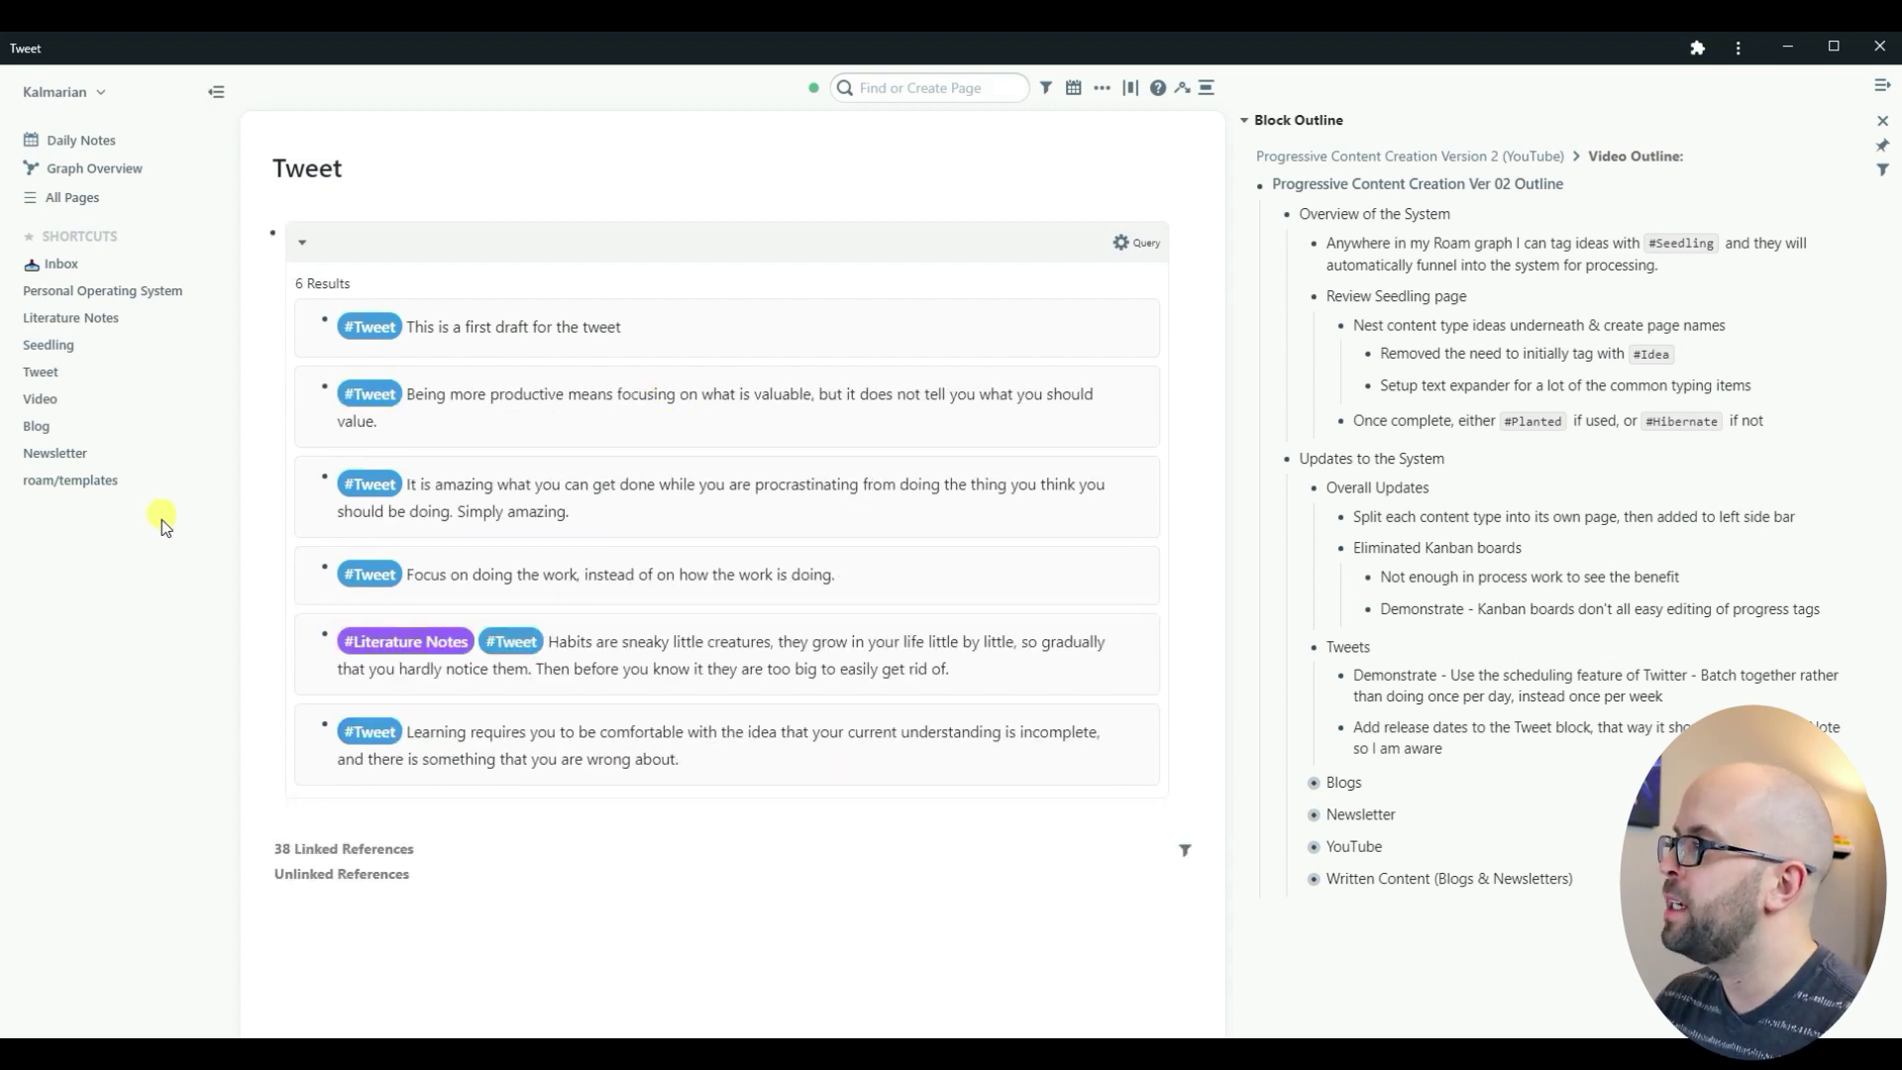
Step: Via the September 21st, 2021 daily page, copy the Blog Template as tab-indented text with Roam42
left_click(1073, 87)
left_click(1037, 309)
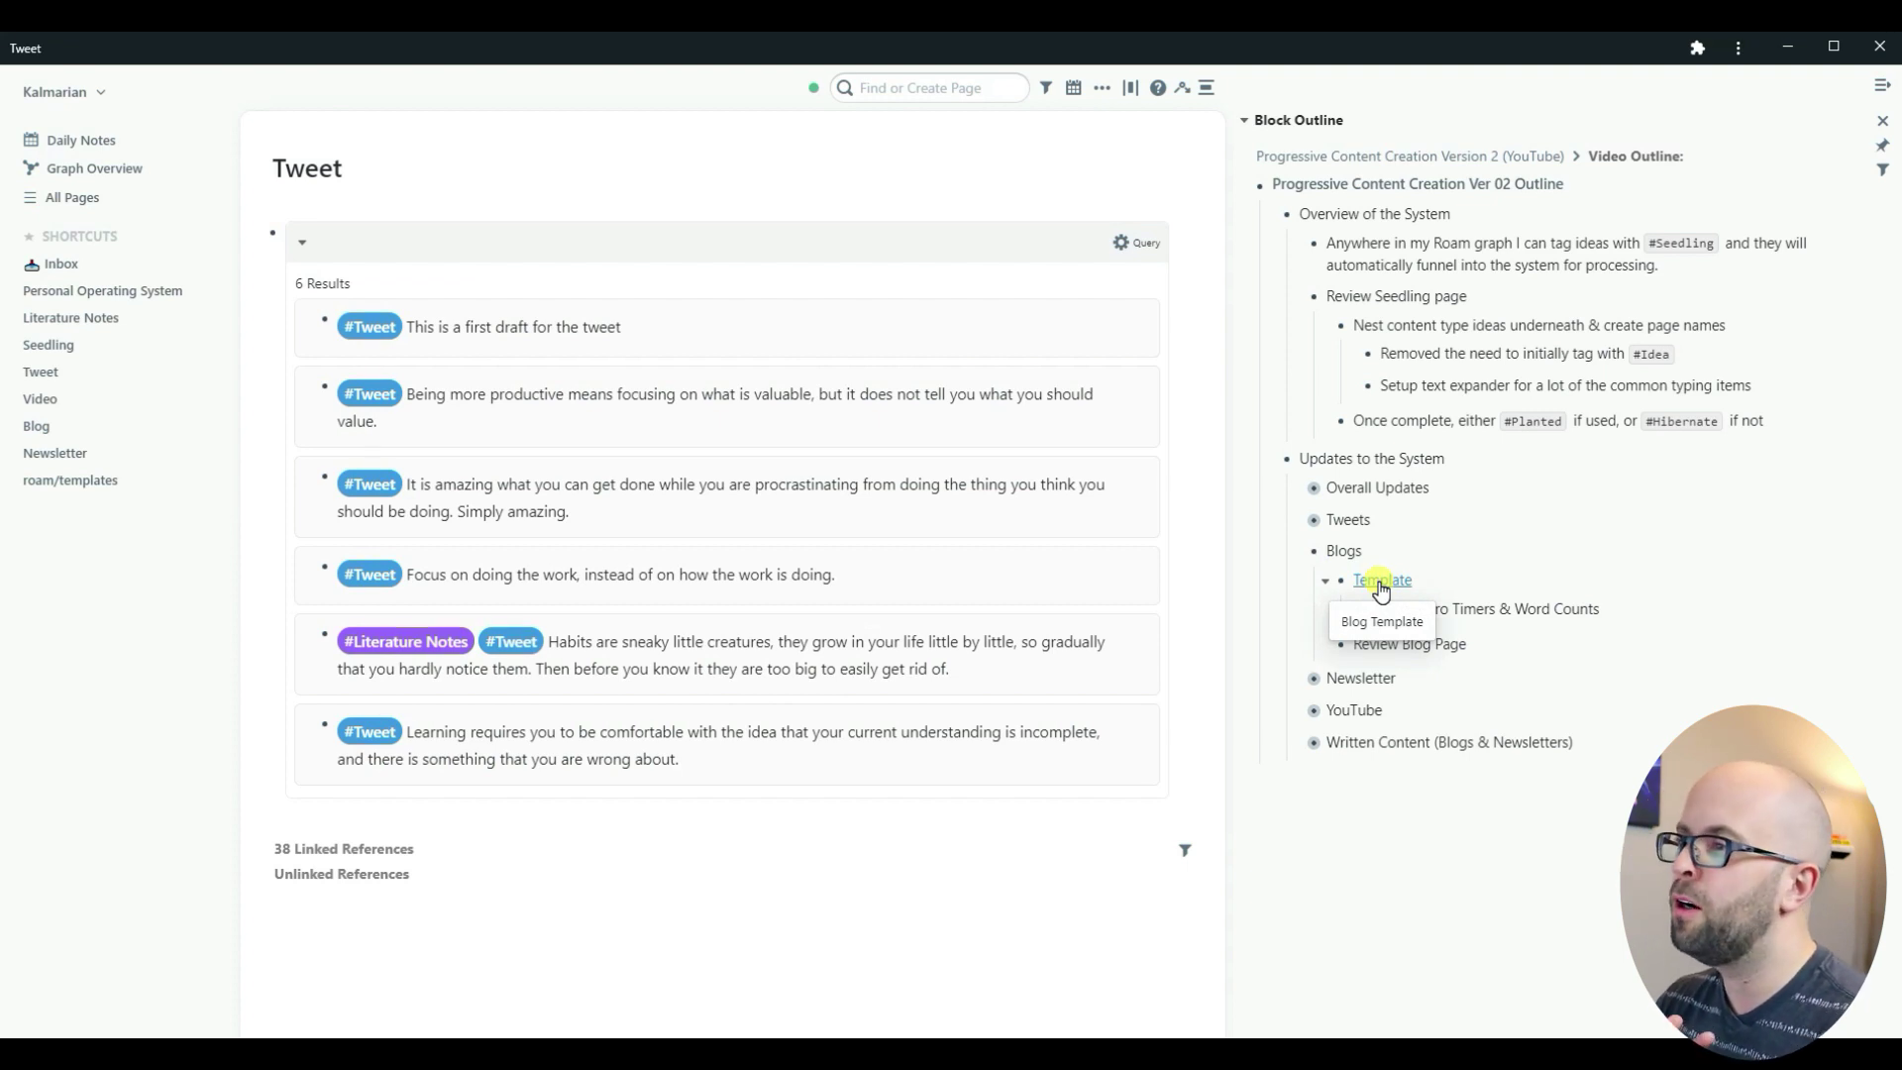
left_click(1380, 582)
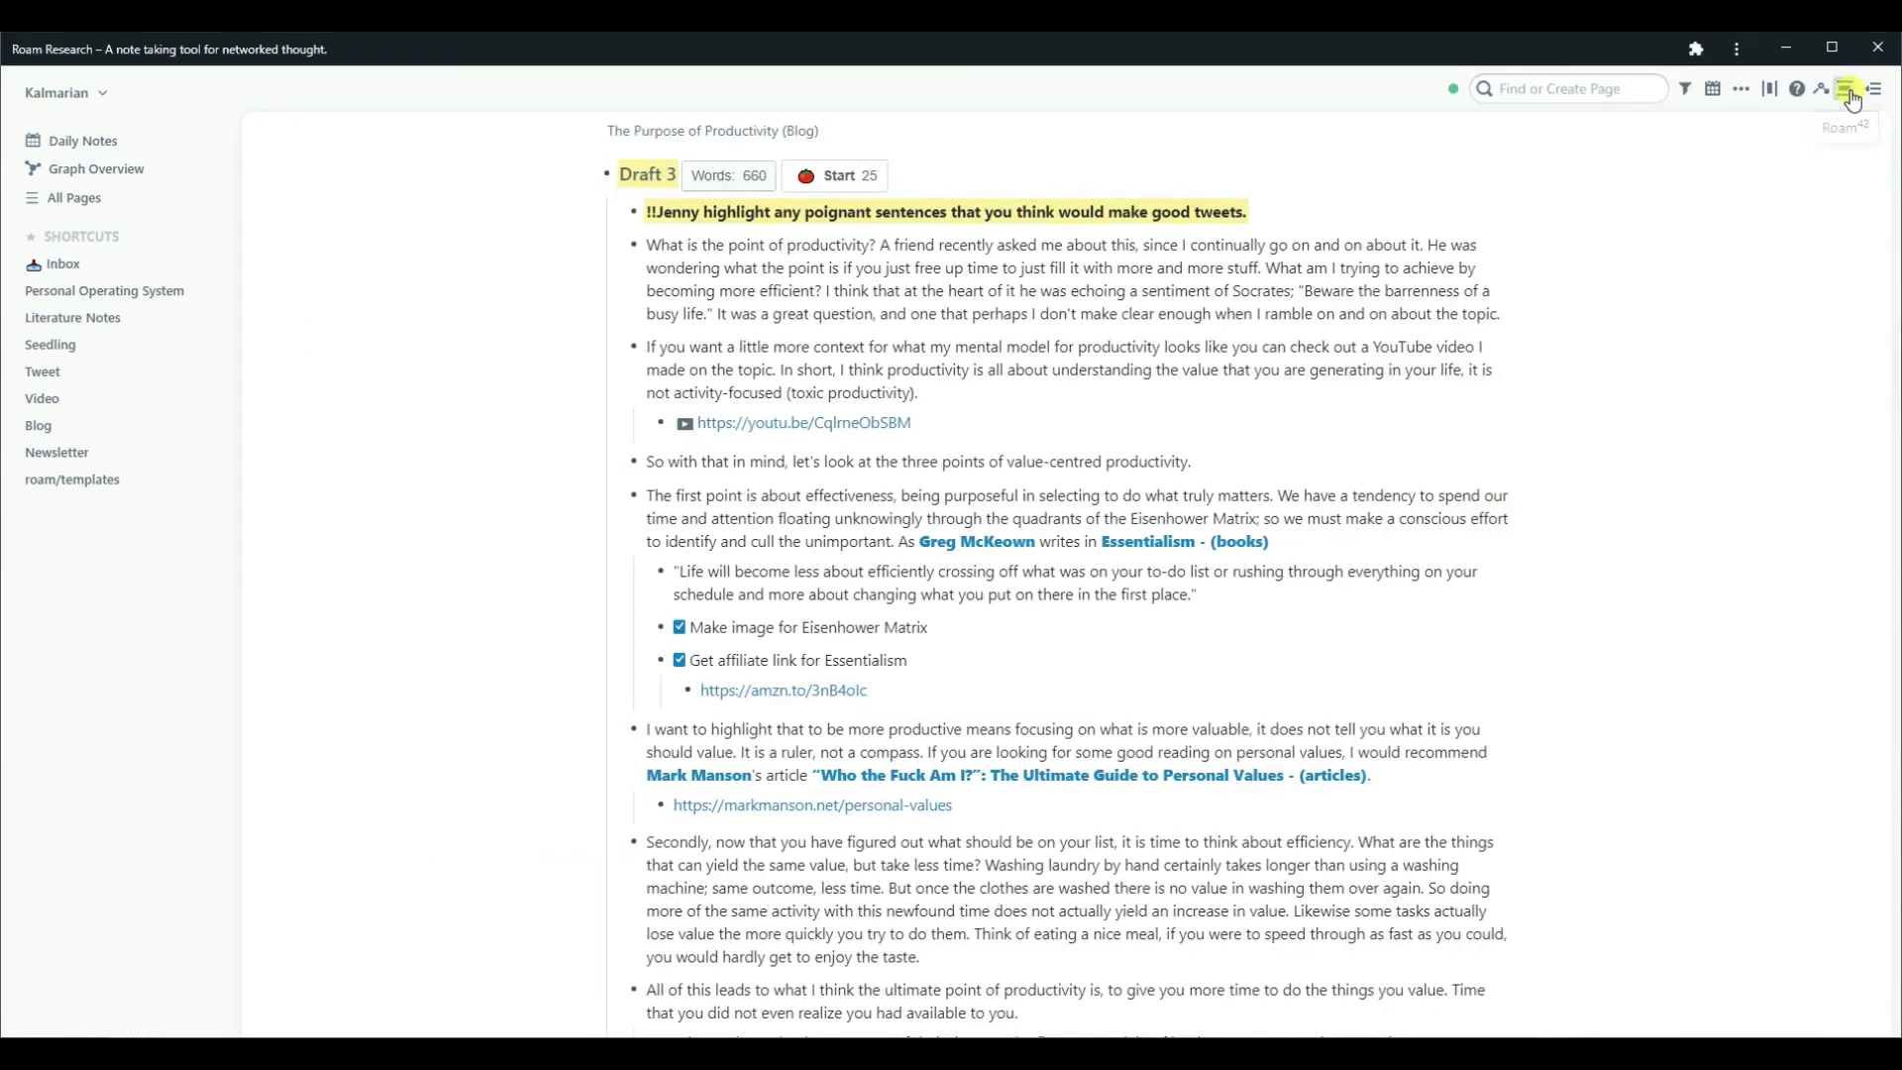
left_click(1822, 89)
left_click(1783, 222)
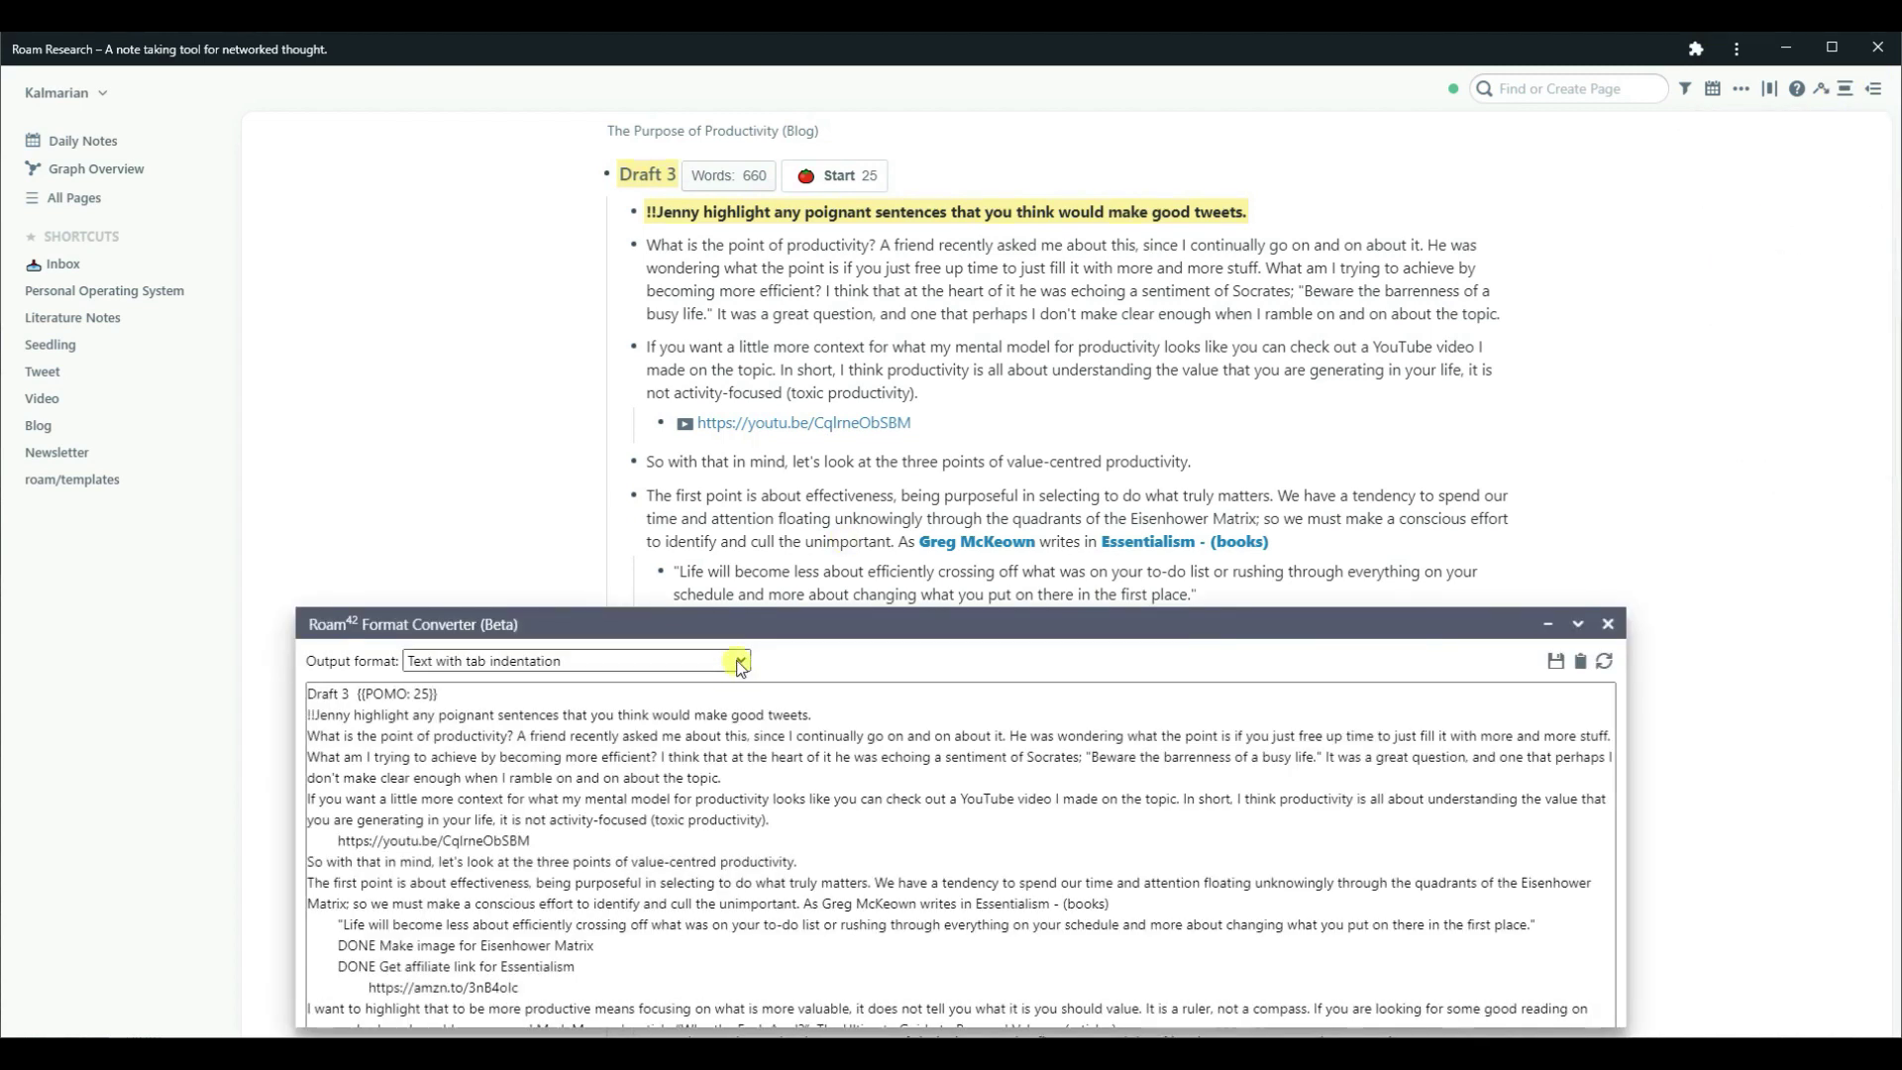
left_click(1582, 664)
Step: Paste the converted blog draft into Grammarly for review
key("alt+Tab")
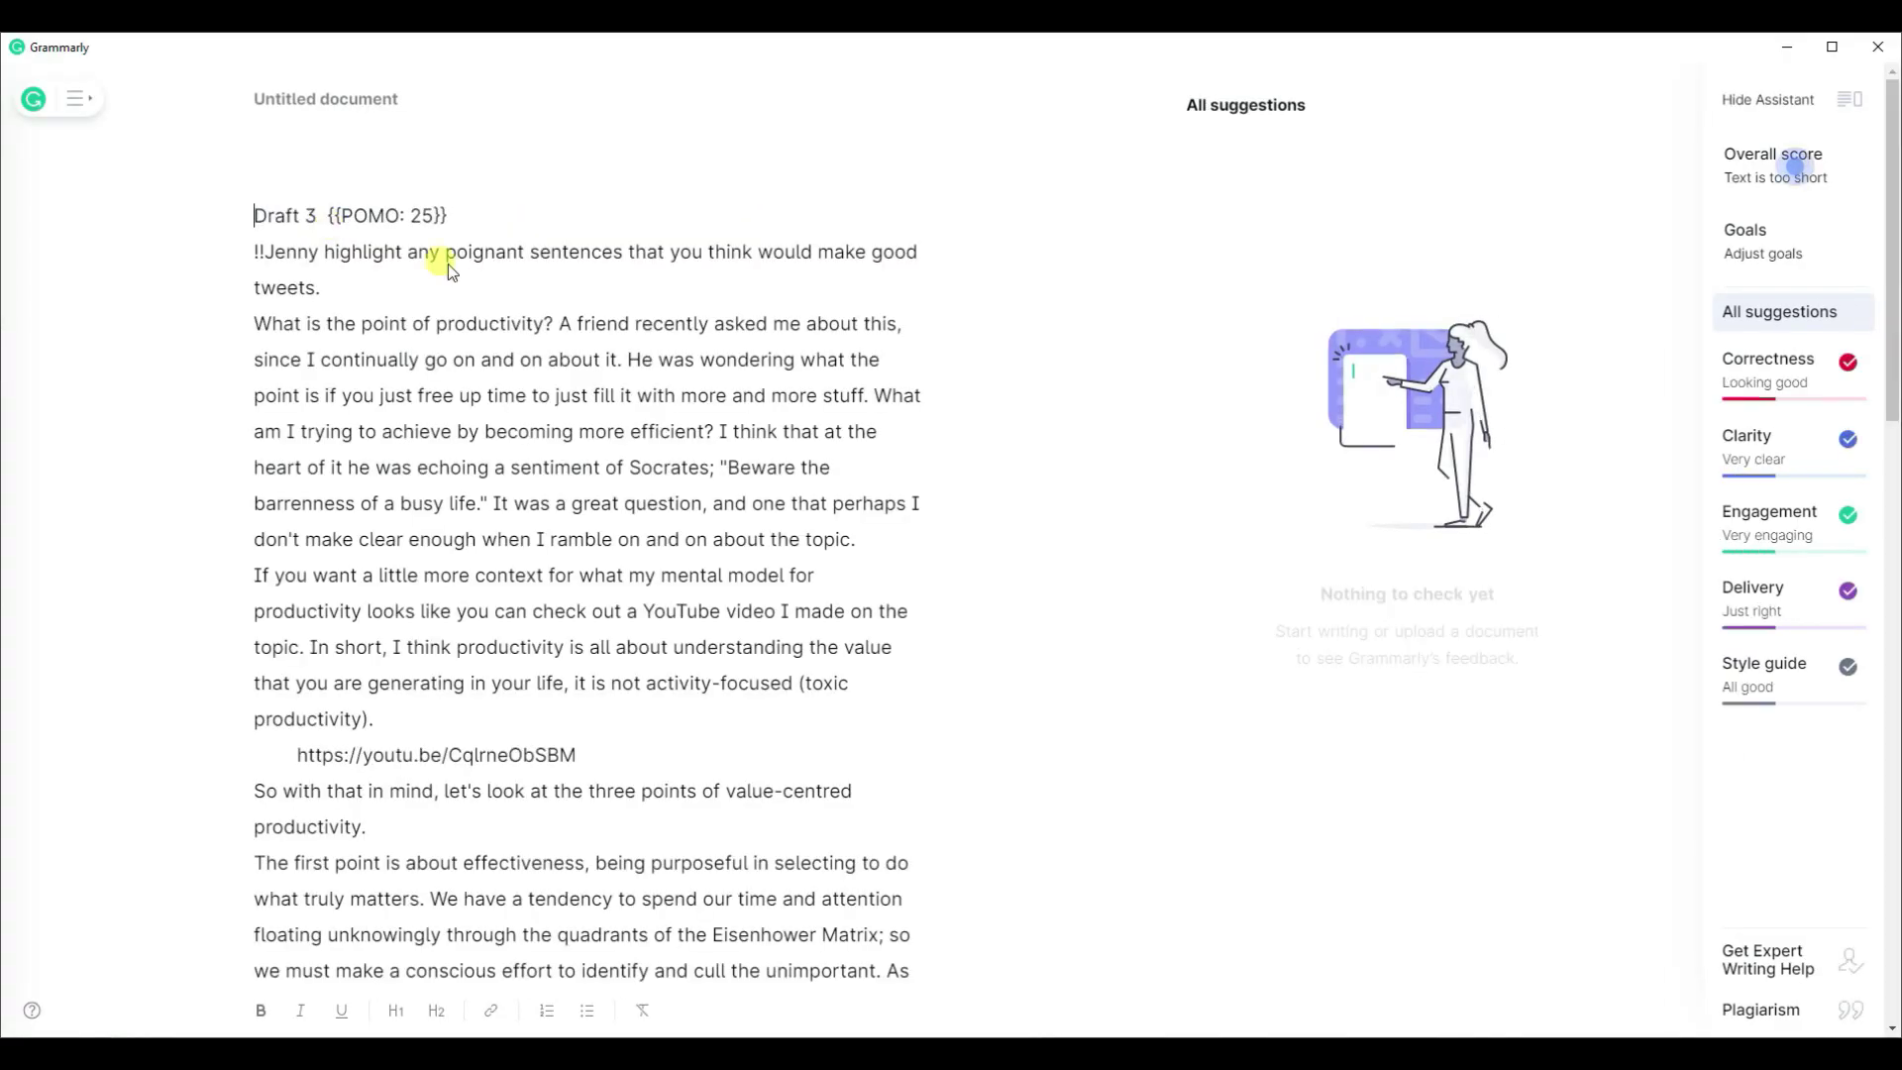
key("ctrl+v")
left_click(1257, 952)
key("alt+Tab")
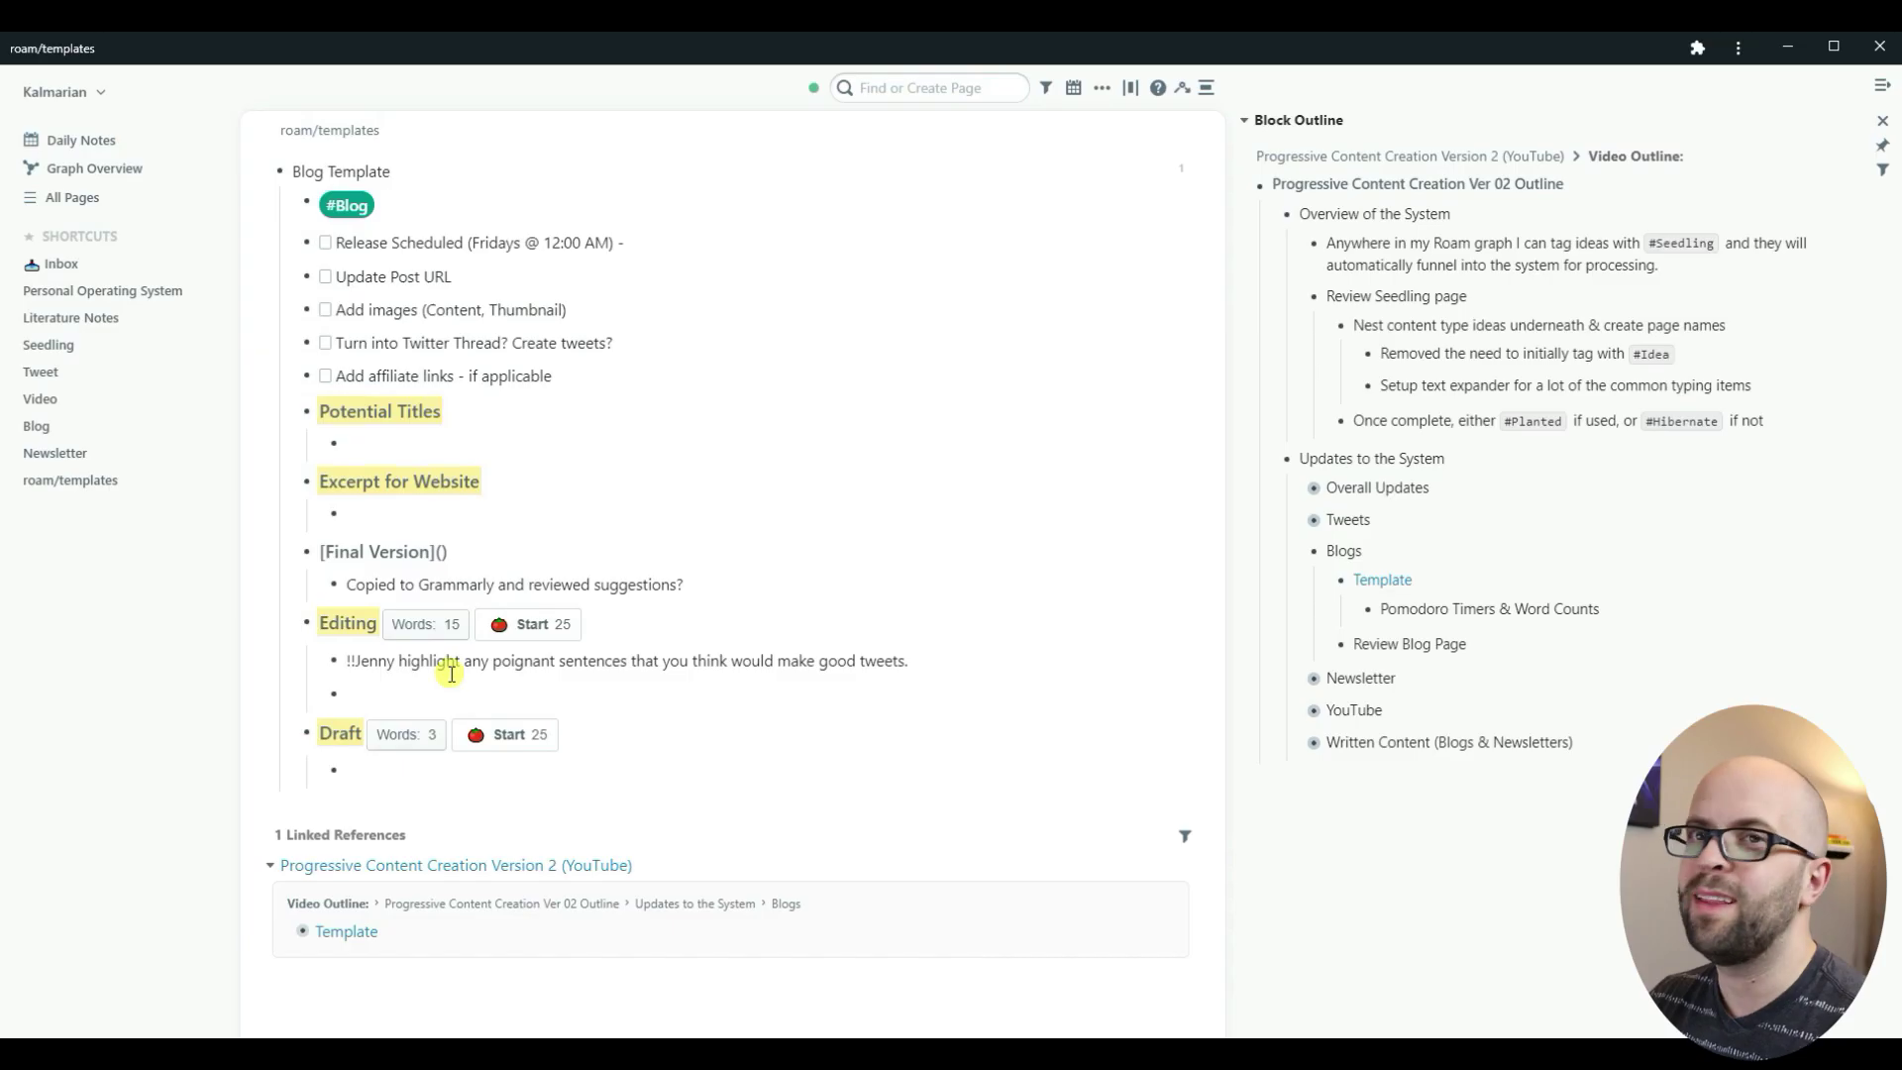
Step: Copy the reviewed text into the Blog Post 4 Google Doc and open its sharing settings
key("alt+Tab")
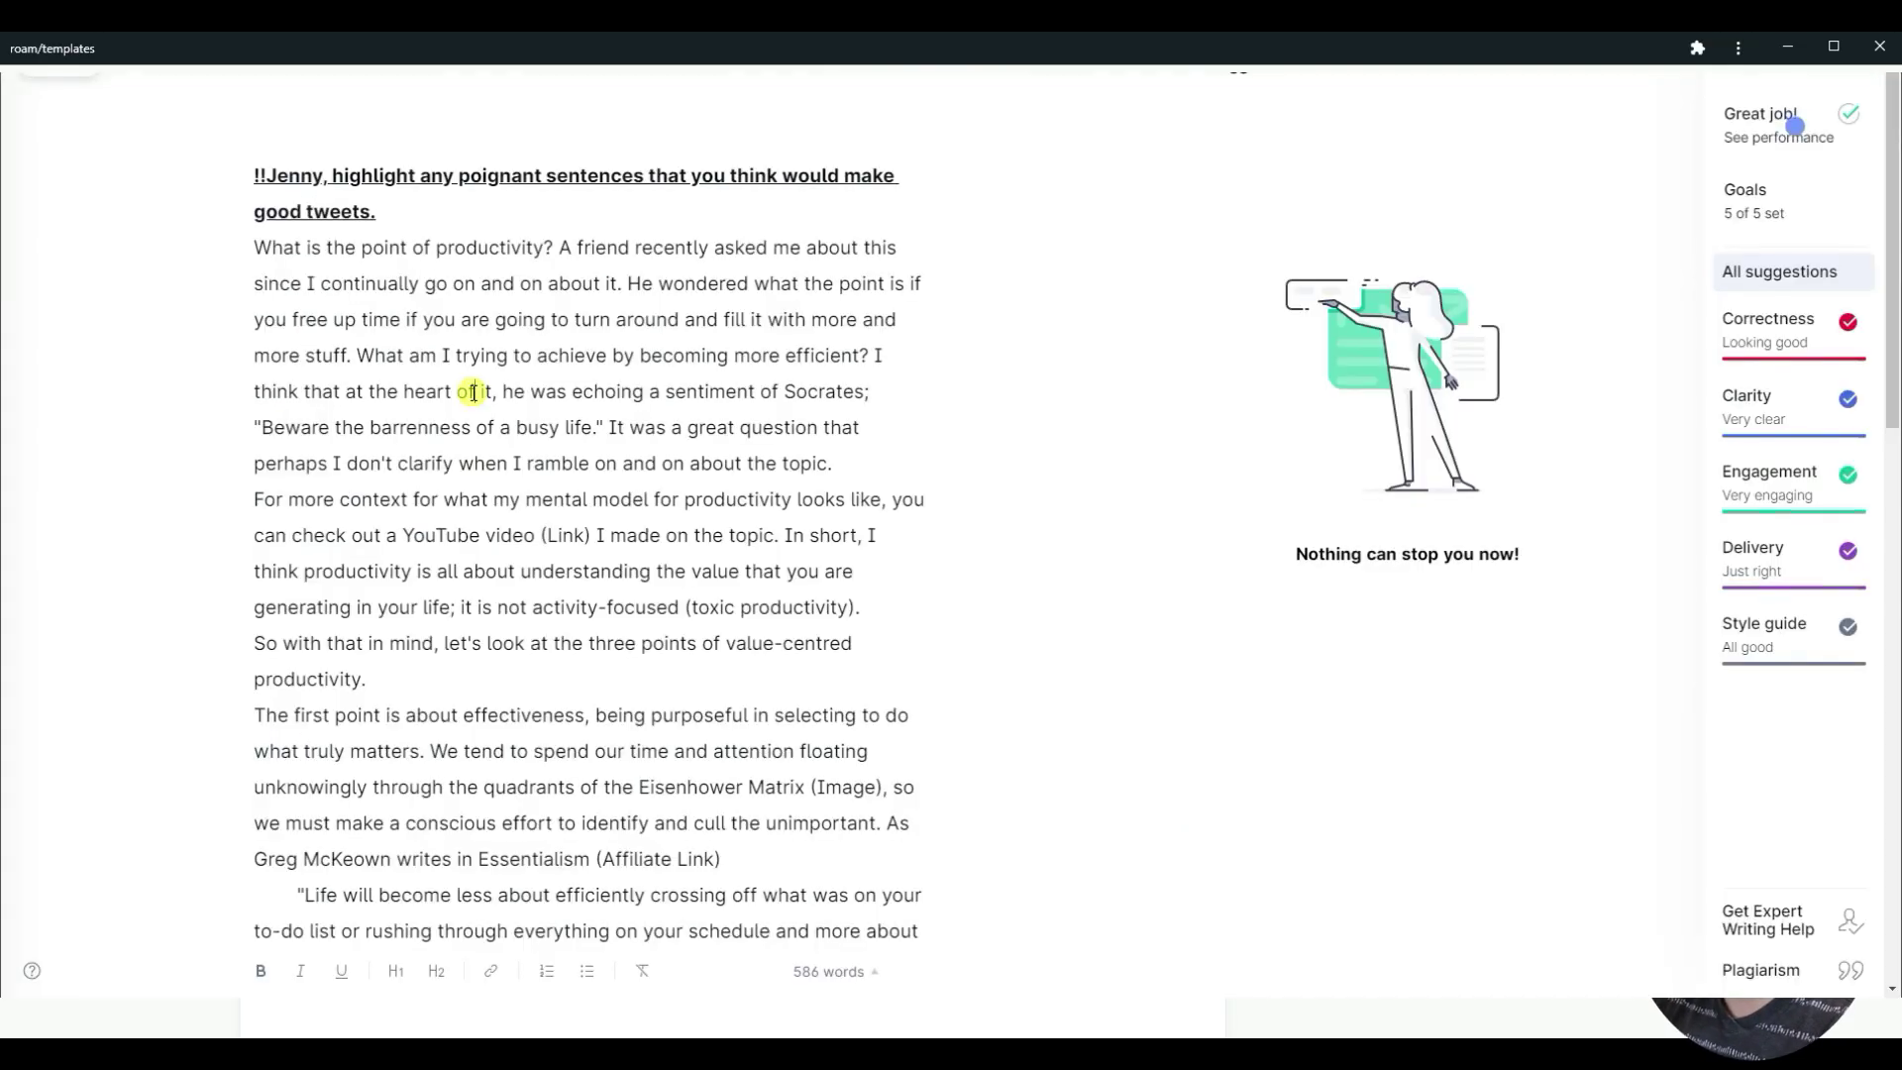
key("ctrl+a")
key("ctrl+c")
key("alt+Tab")
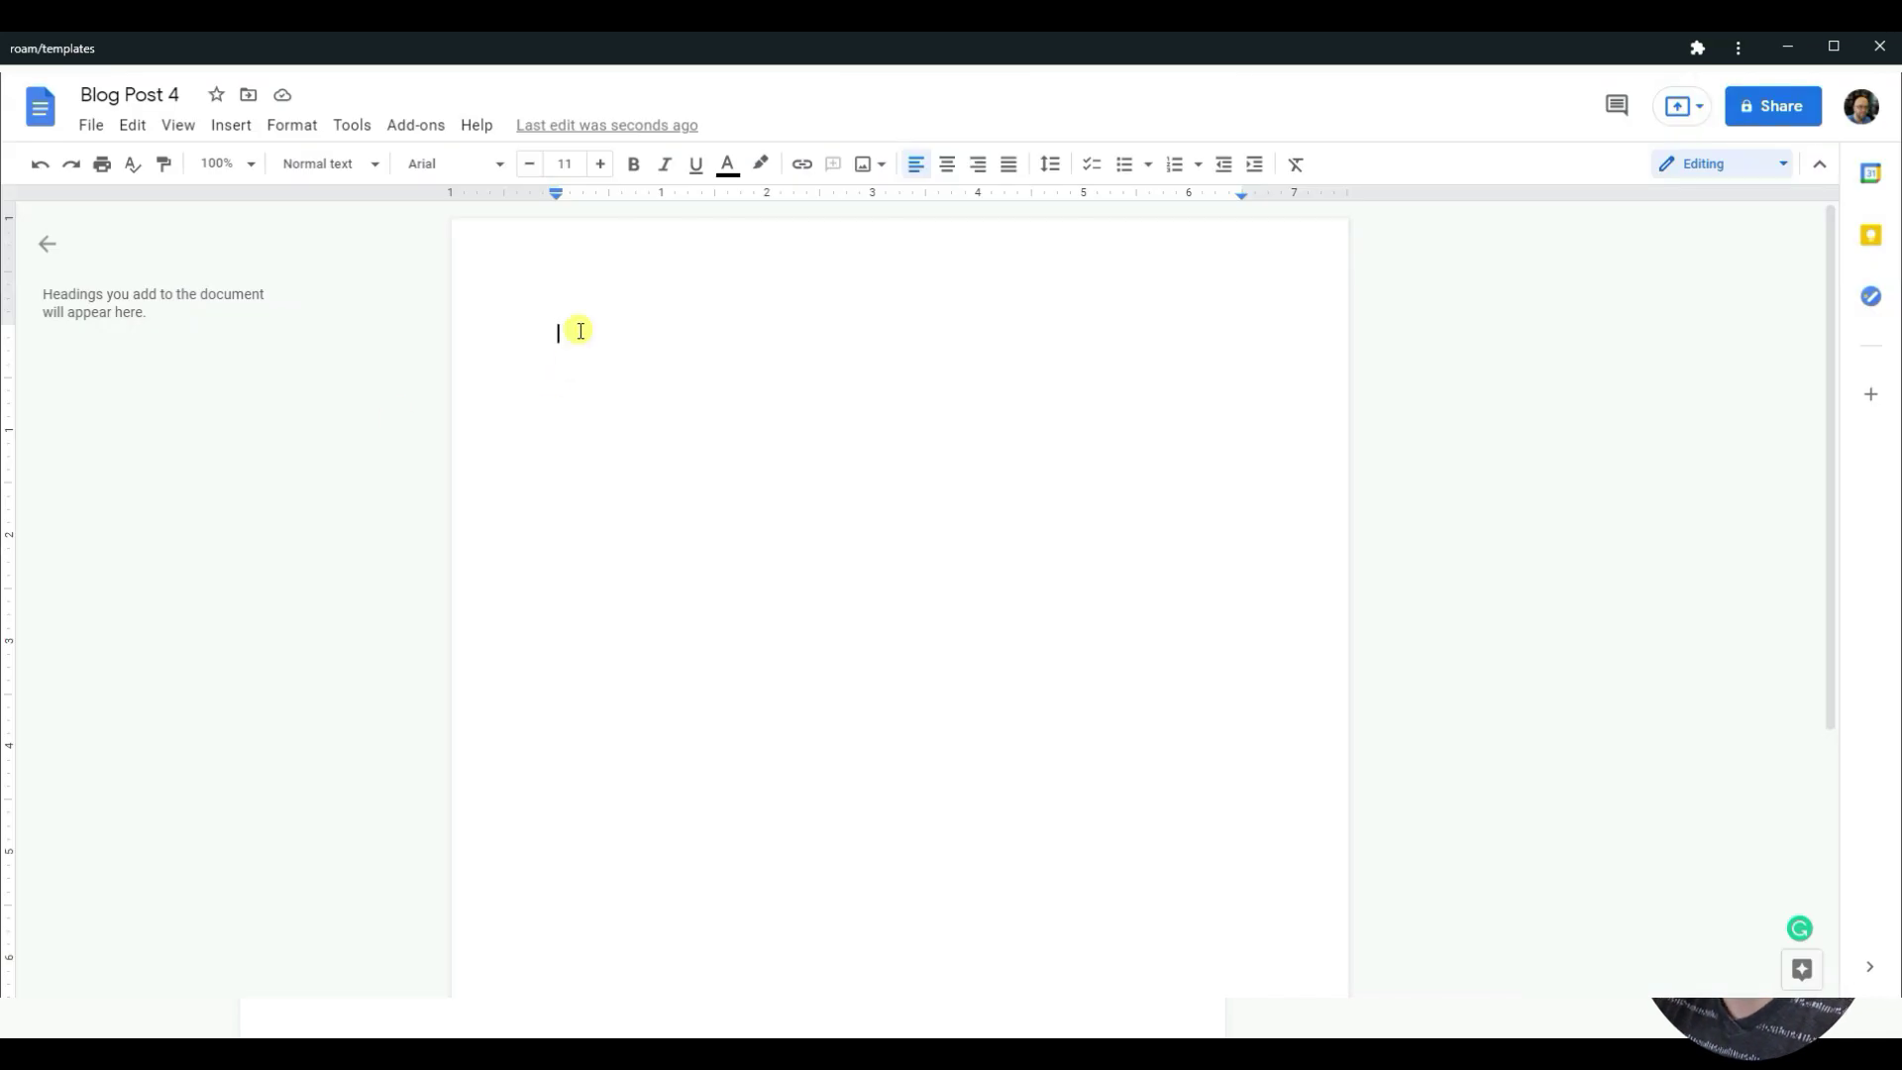
key("ctrl+v")
left_click(1802, 106)
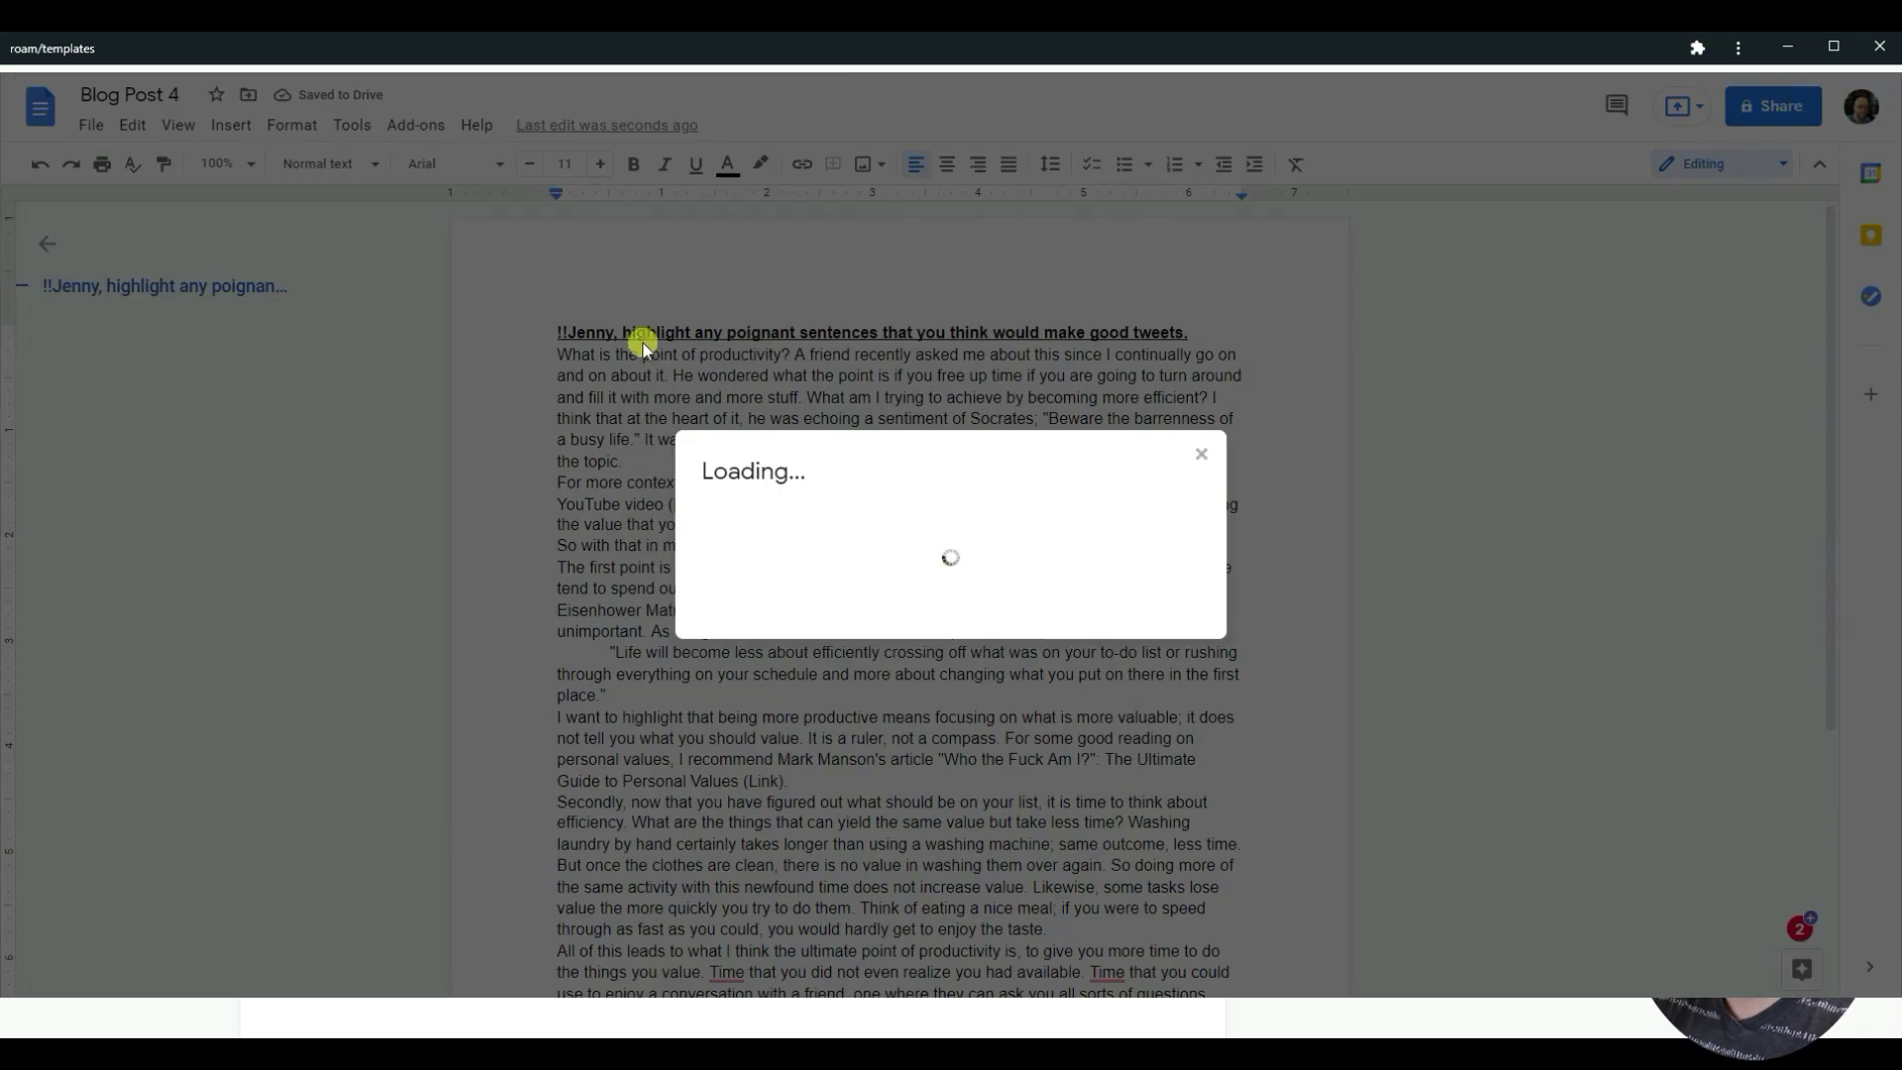
Step: Close the Blog Post 4 sharing settings and edit the Final Version link in Roam
left_click(1226, 557)
key("alt+Tab")
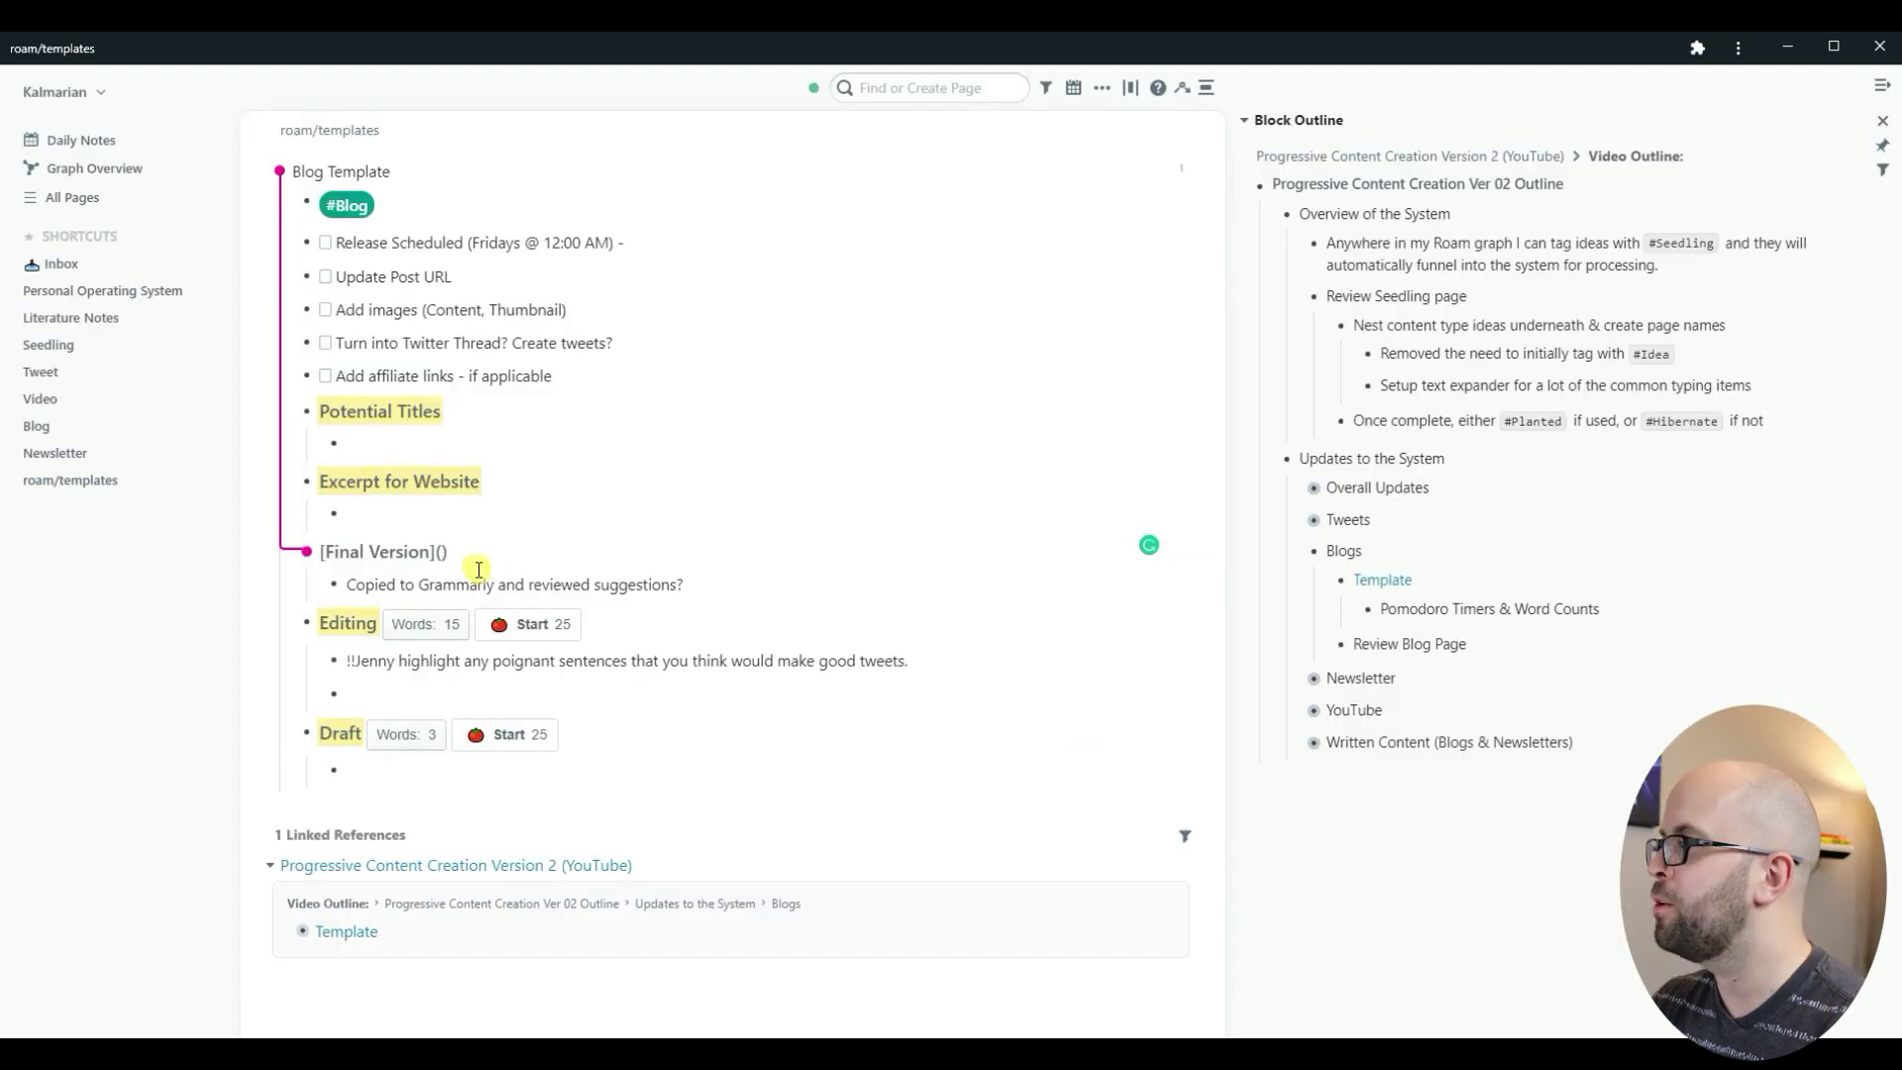
left_click(442, 552)
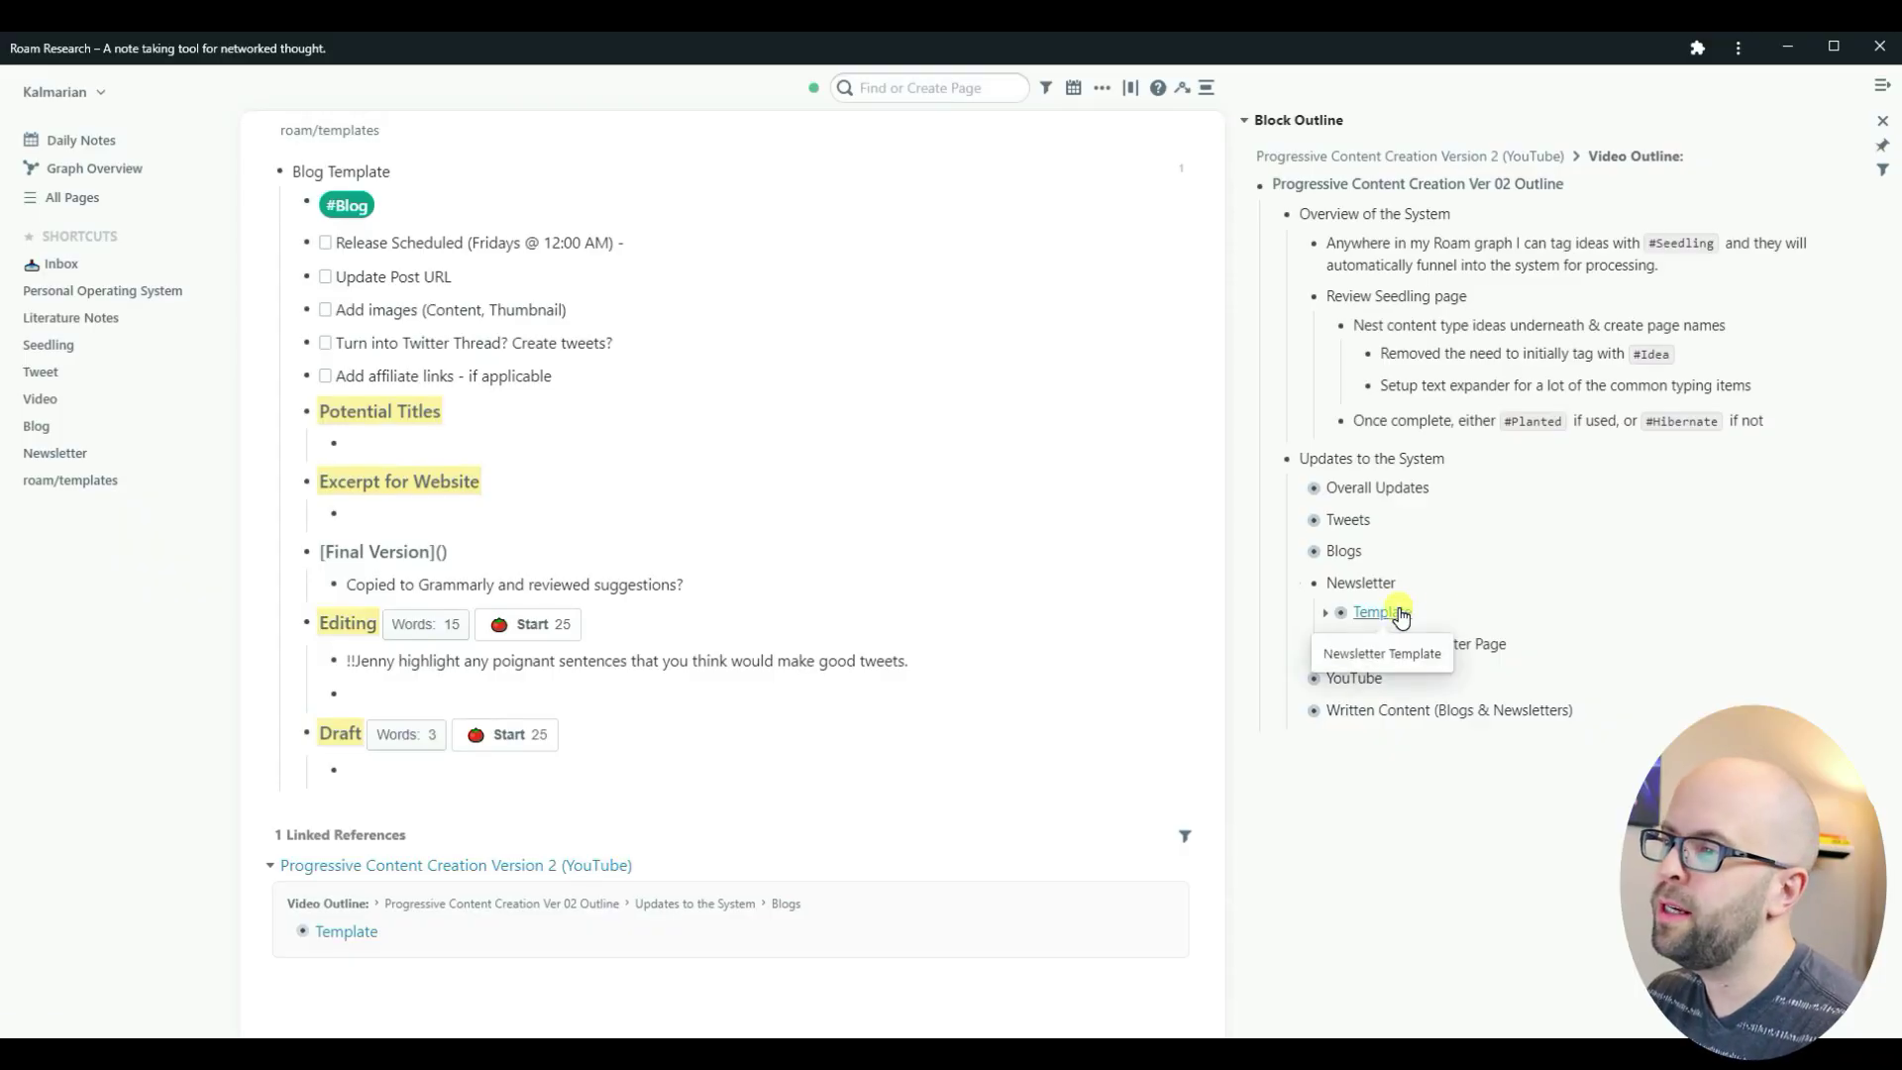
Step: Open the Newsletter Template from the sidebar and expand its note about headings linking to Daily Note attributes
left_click(1398, 612)
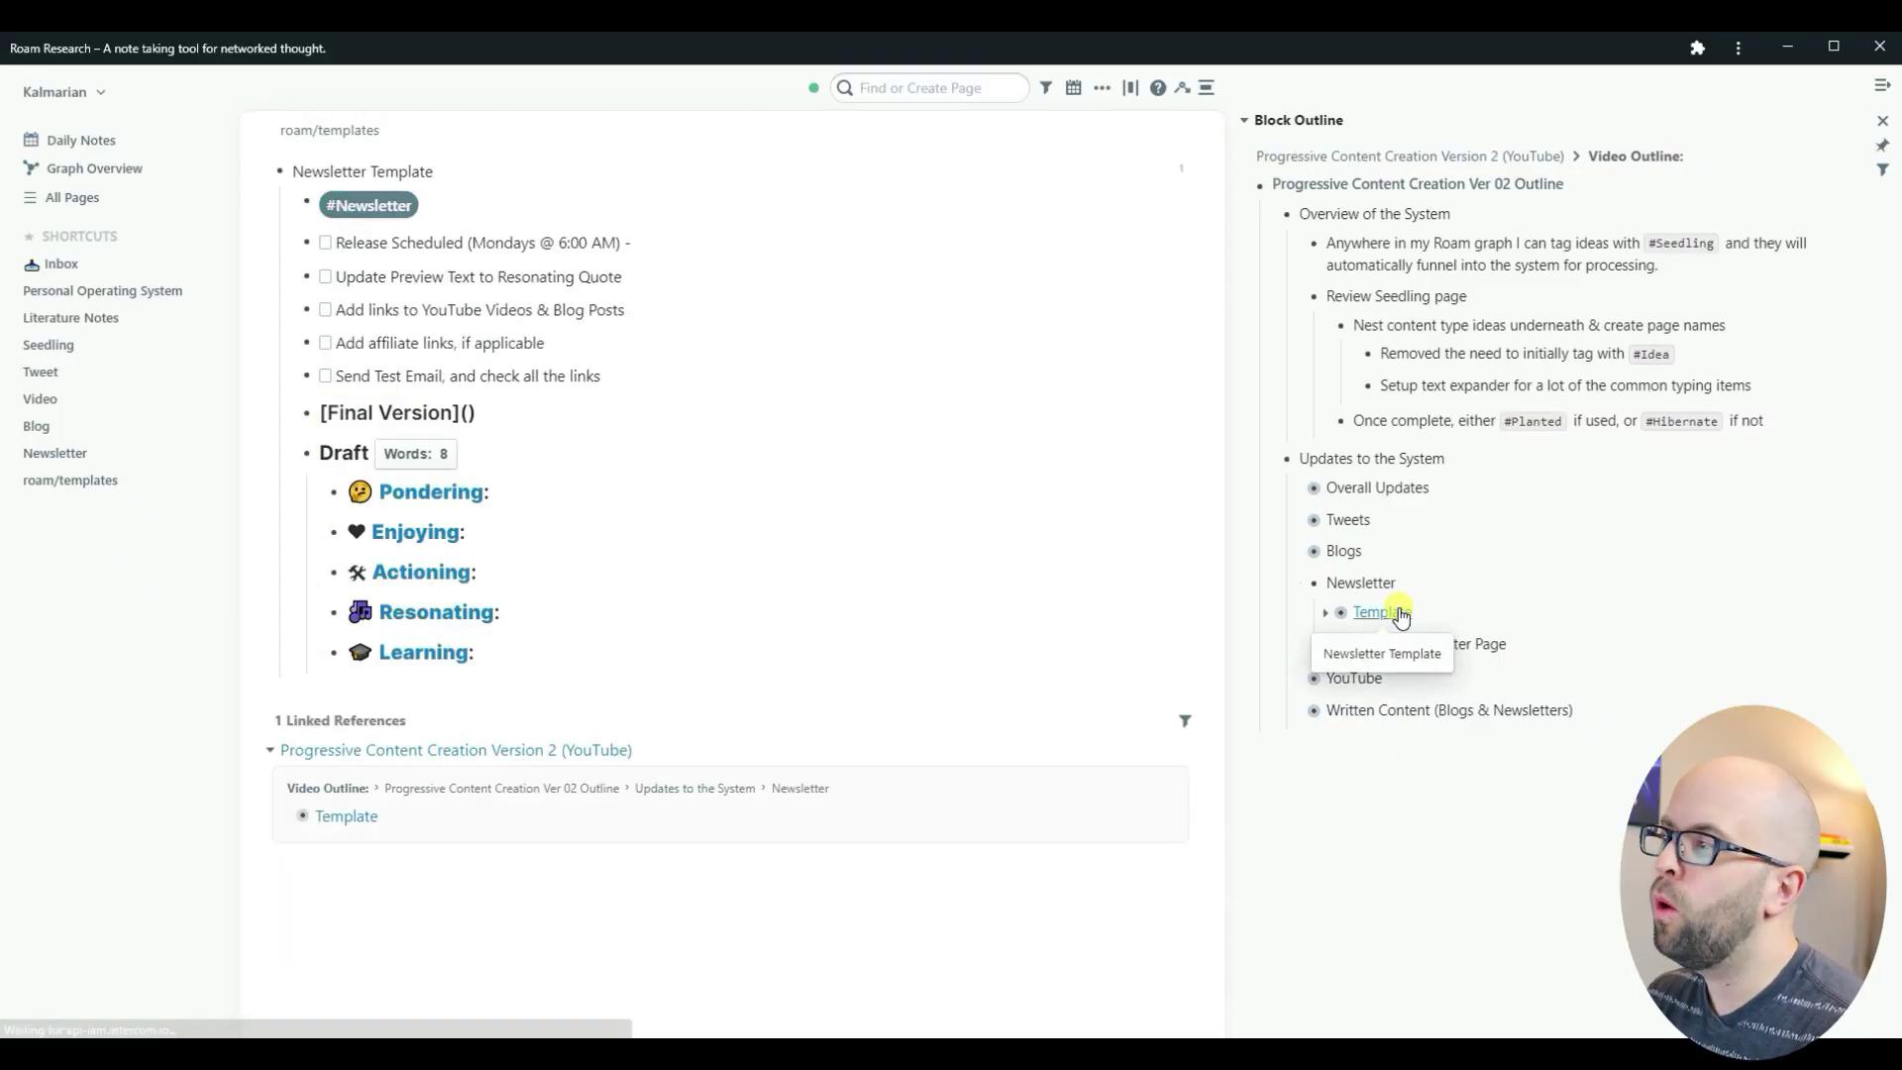
left_click(1326, 616)
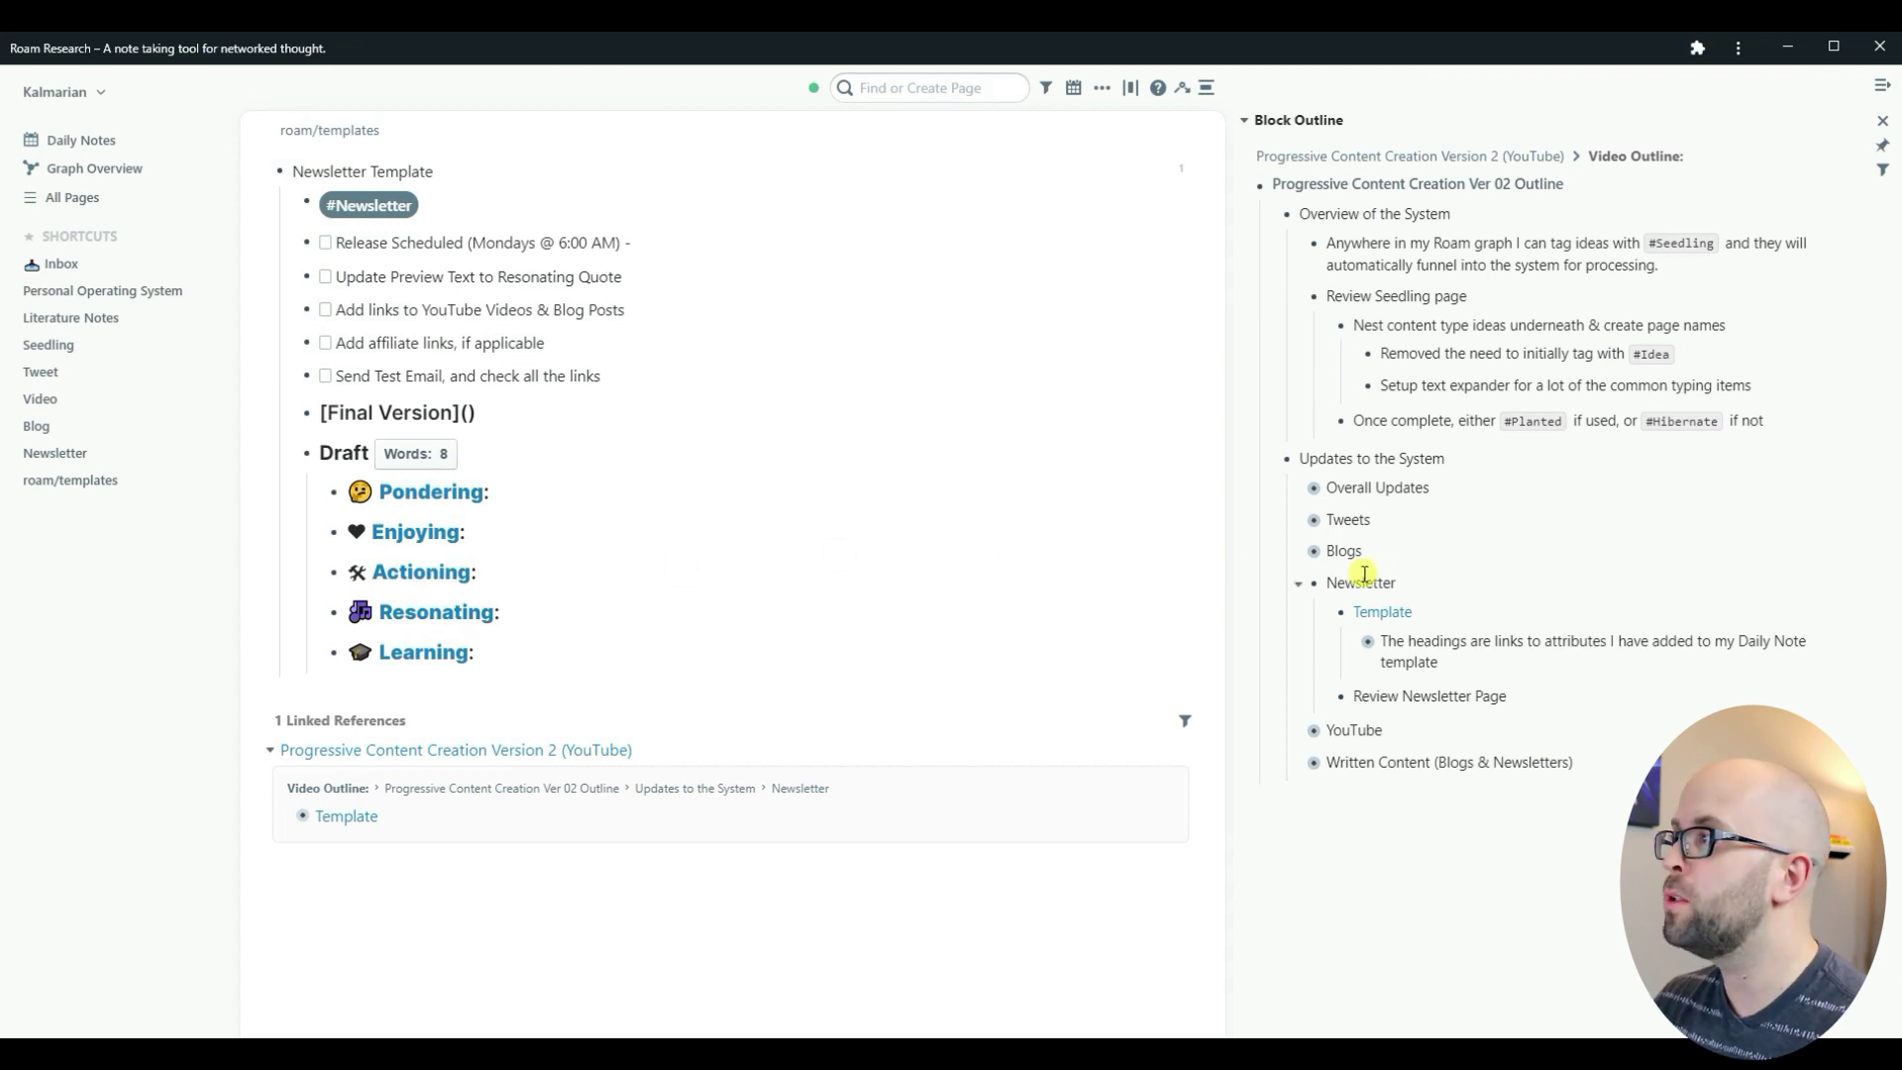
Step: Go to the September 17th, 2021 daily note and briefly expand, then collapse, its Newsletter Fodder block
left_click(91, 140)
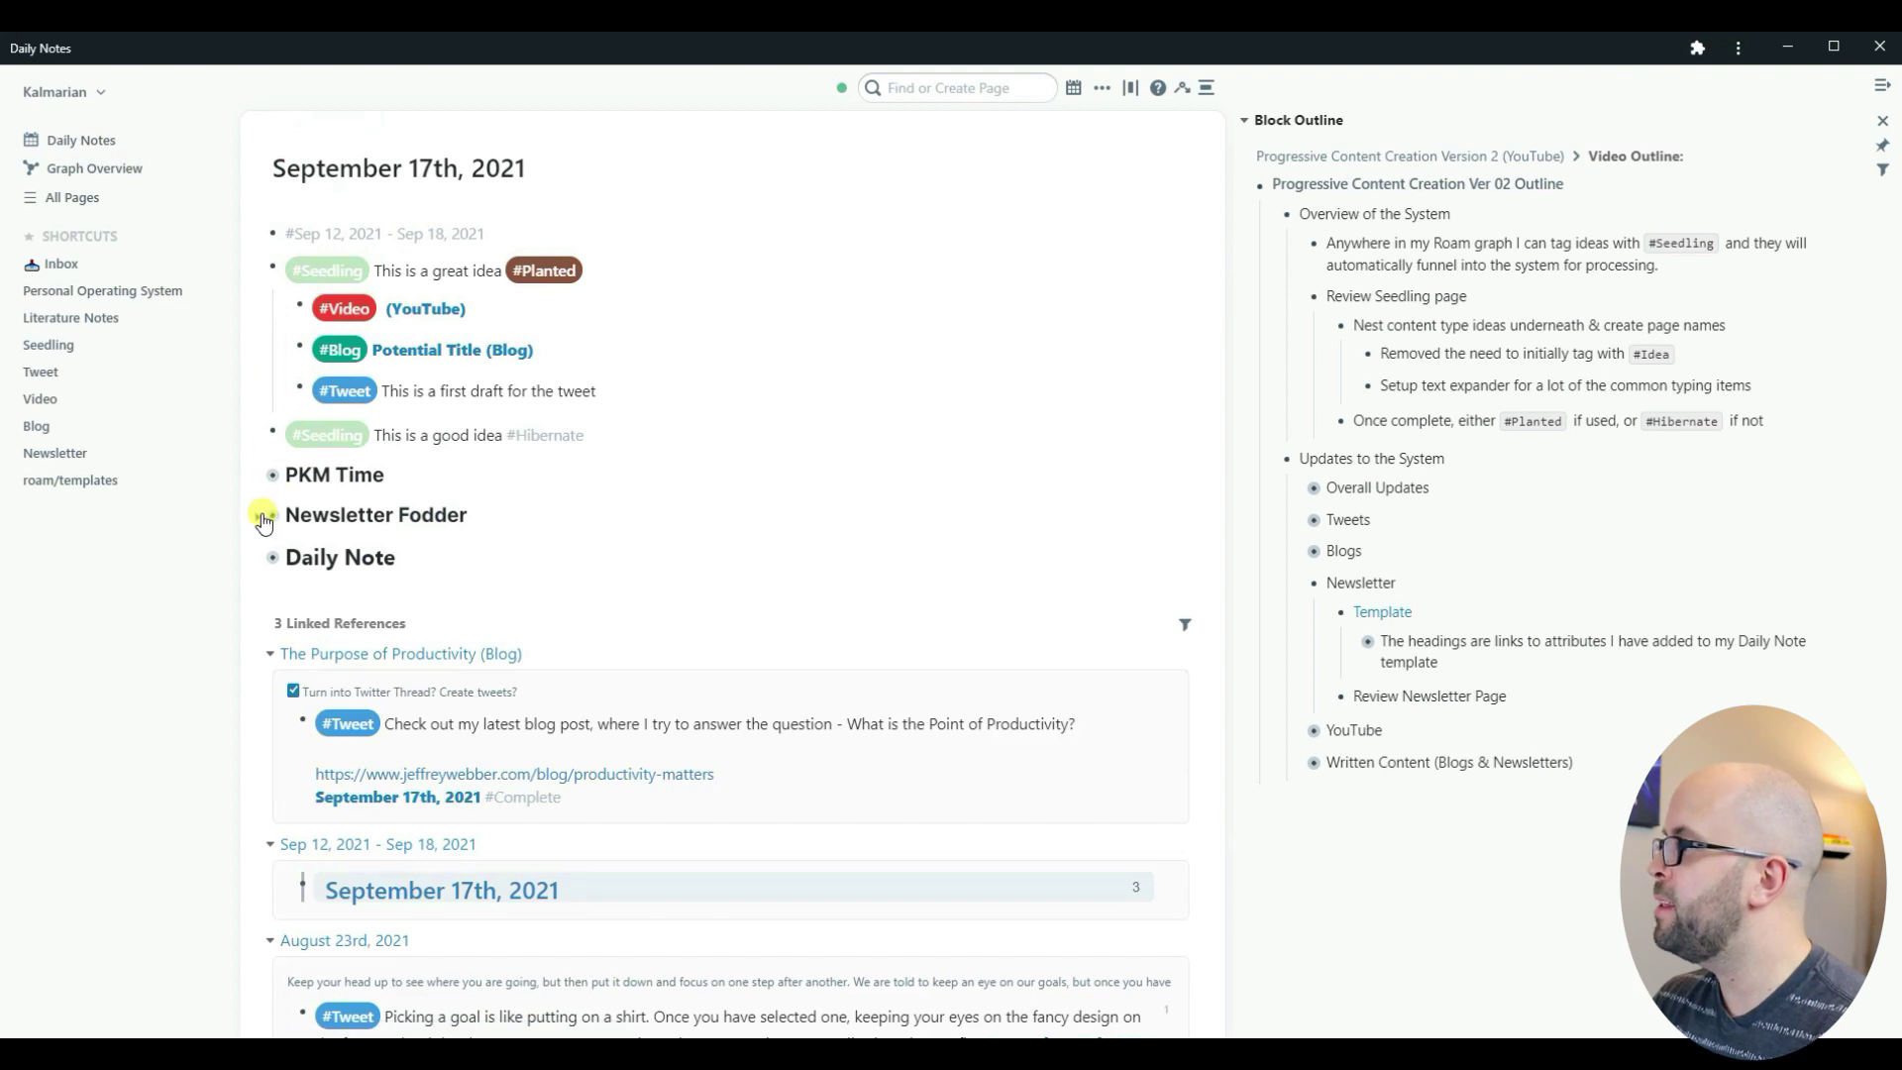
left_click(258, 520)
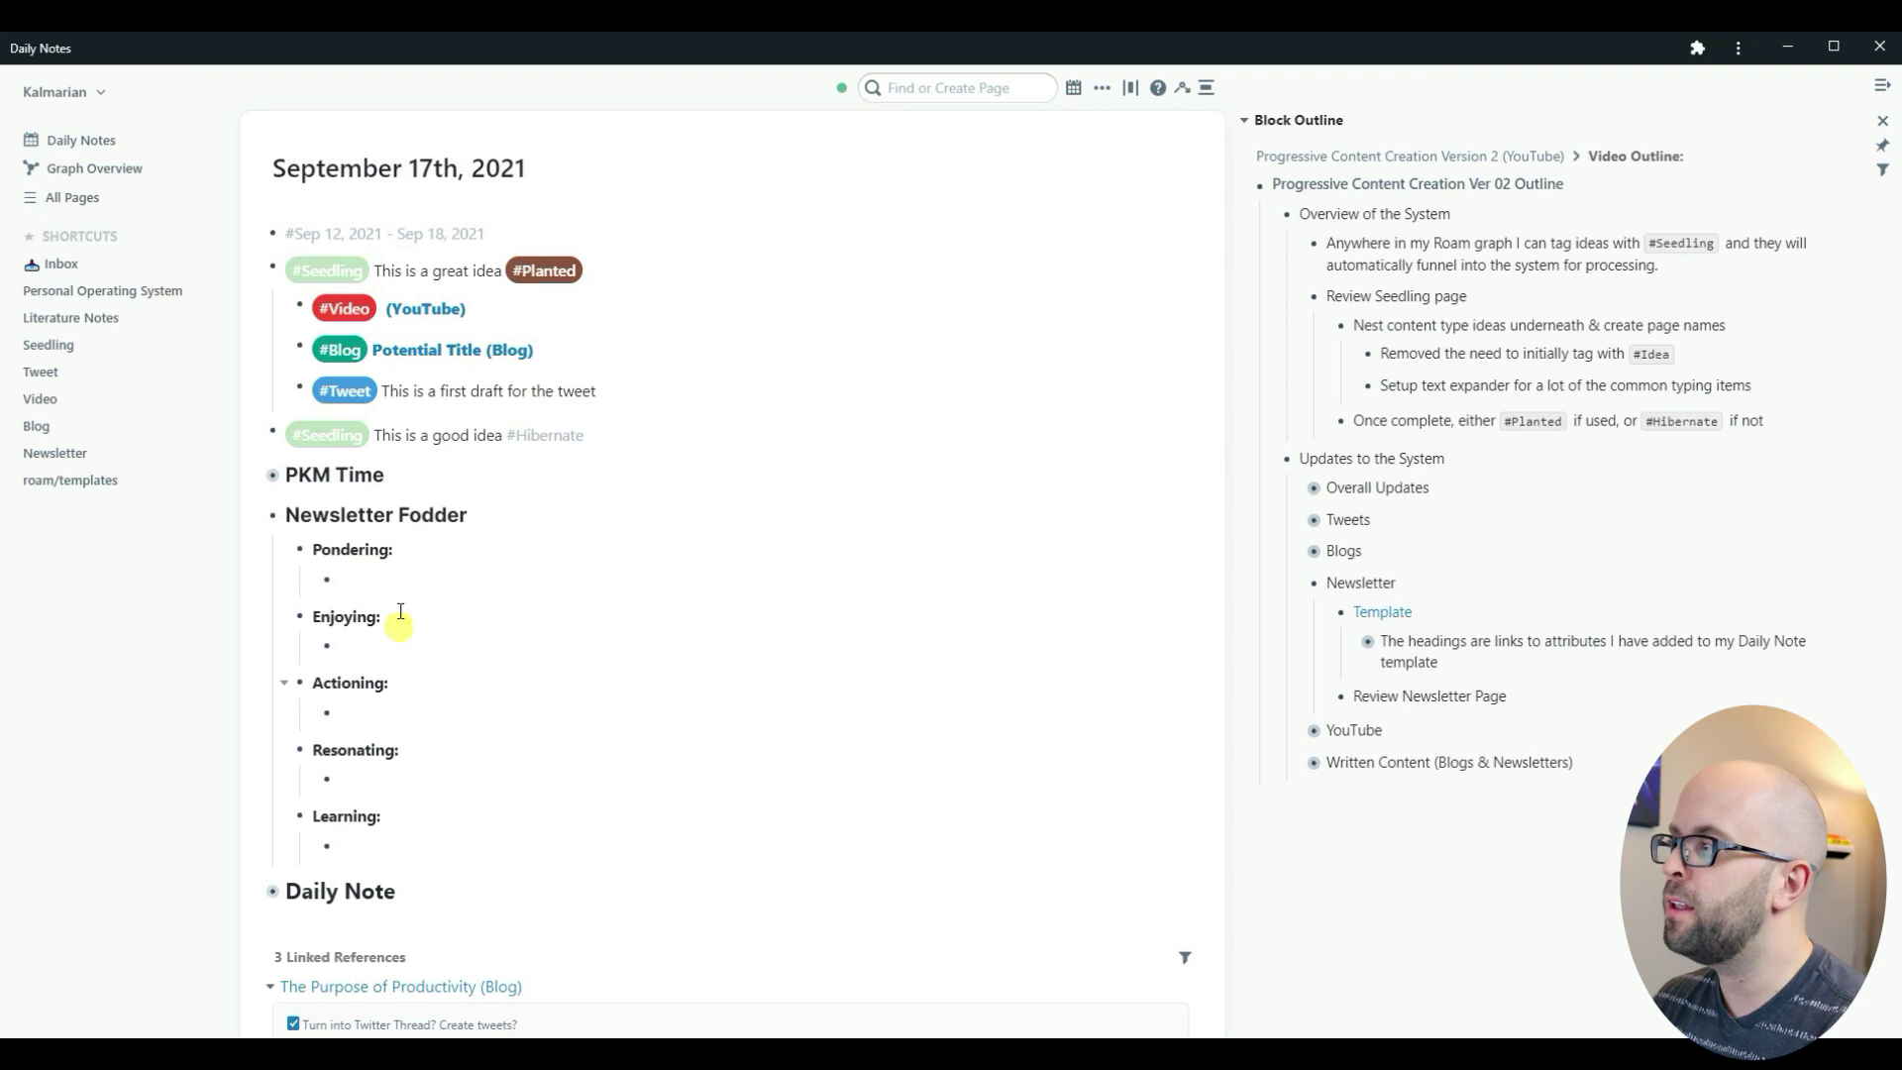
left_click(258, 526)
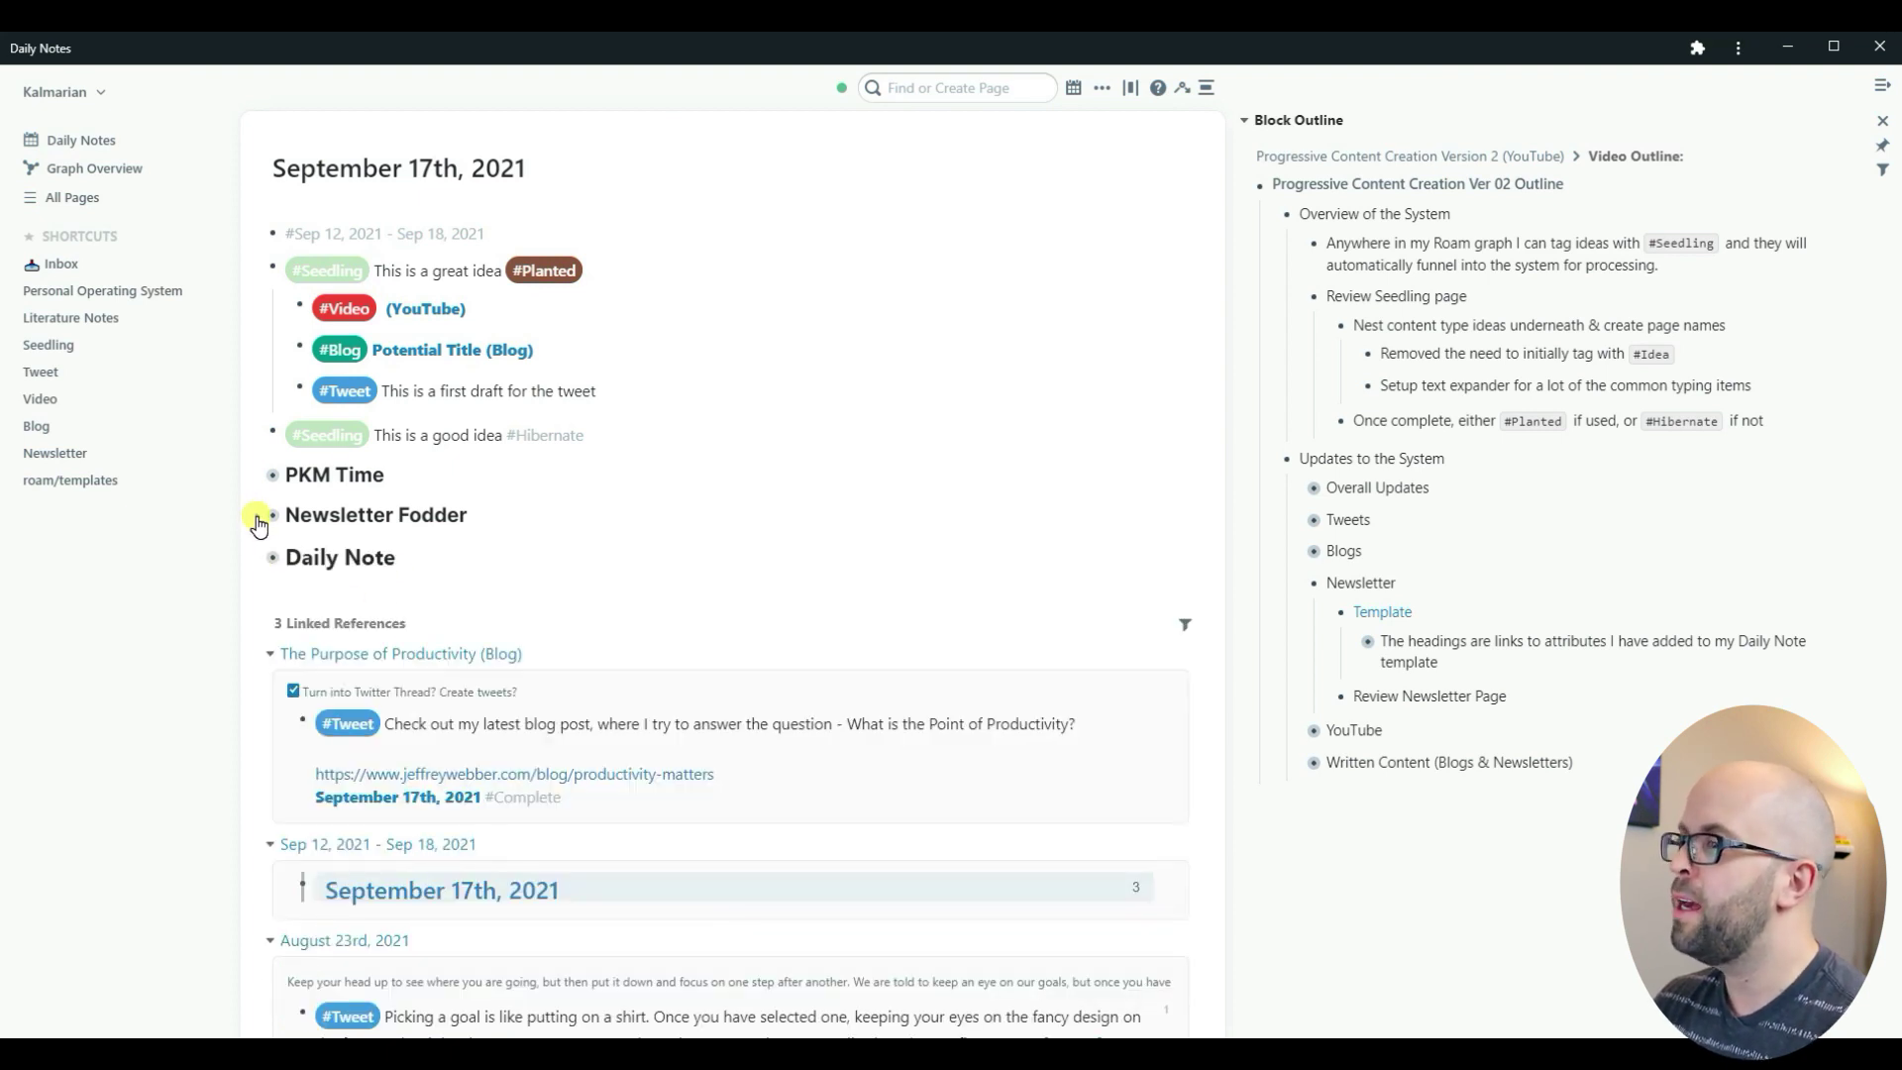
Step: Open the Newsletter page, then the Weekly PEARL 5 issue, down to its Draft section
left_click(74, 455)
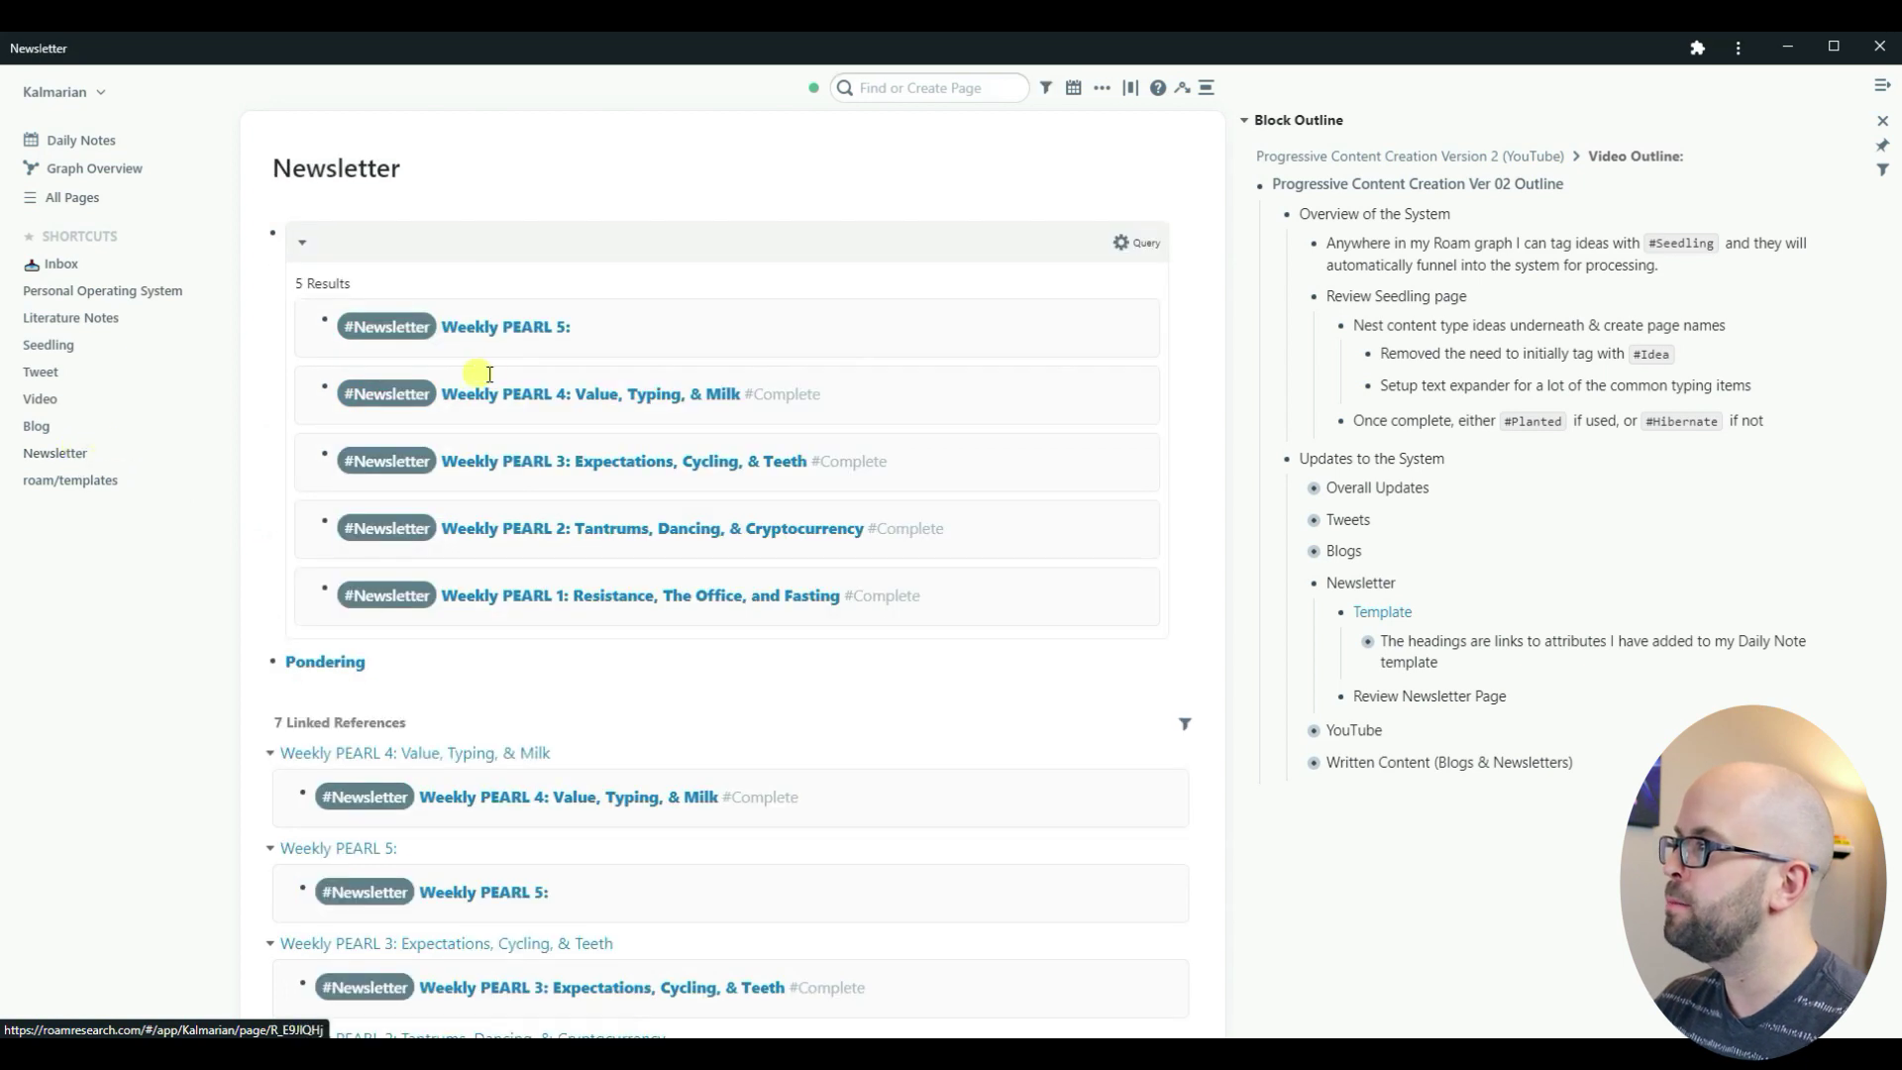
left_click(522, 342)
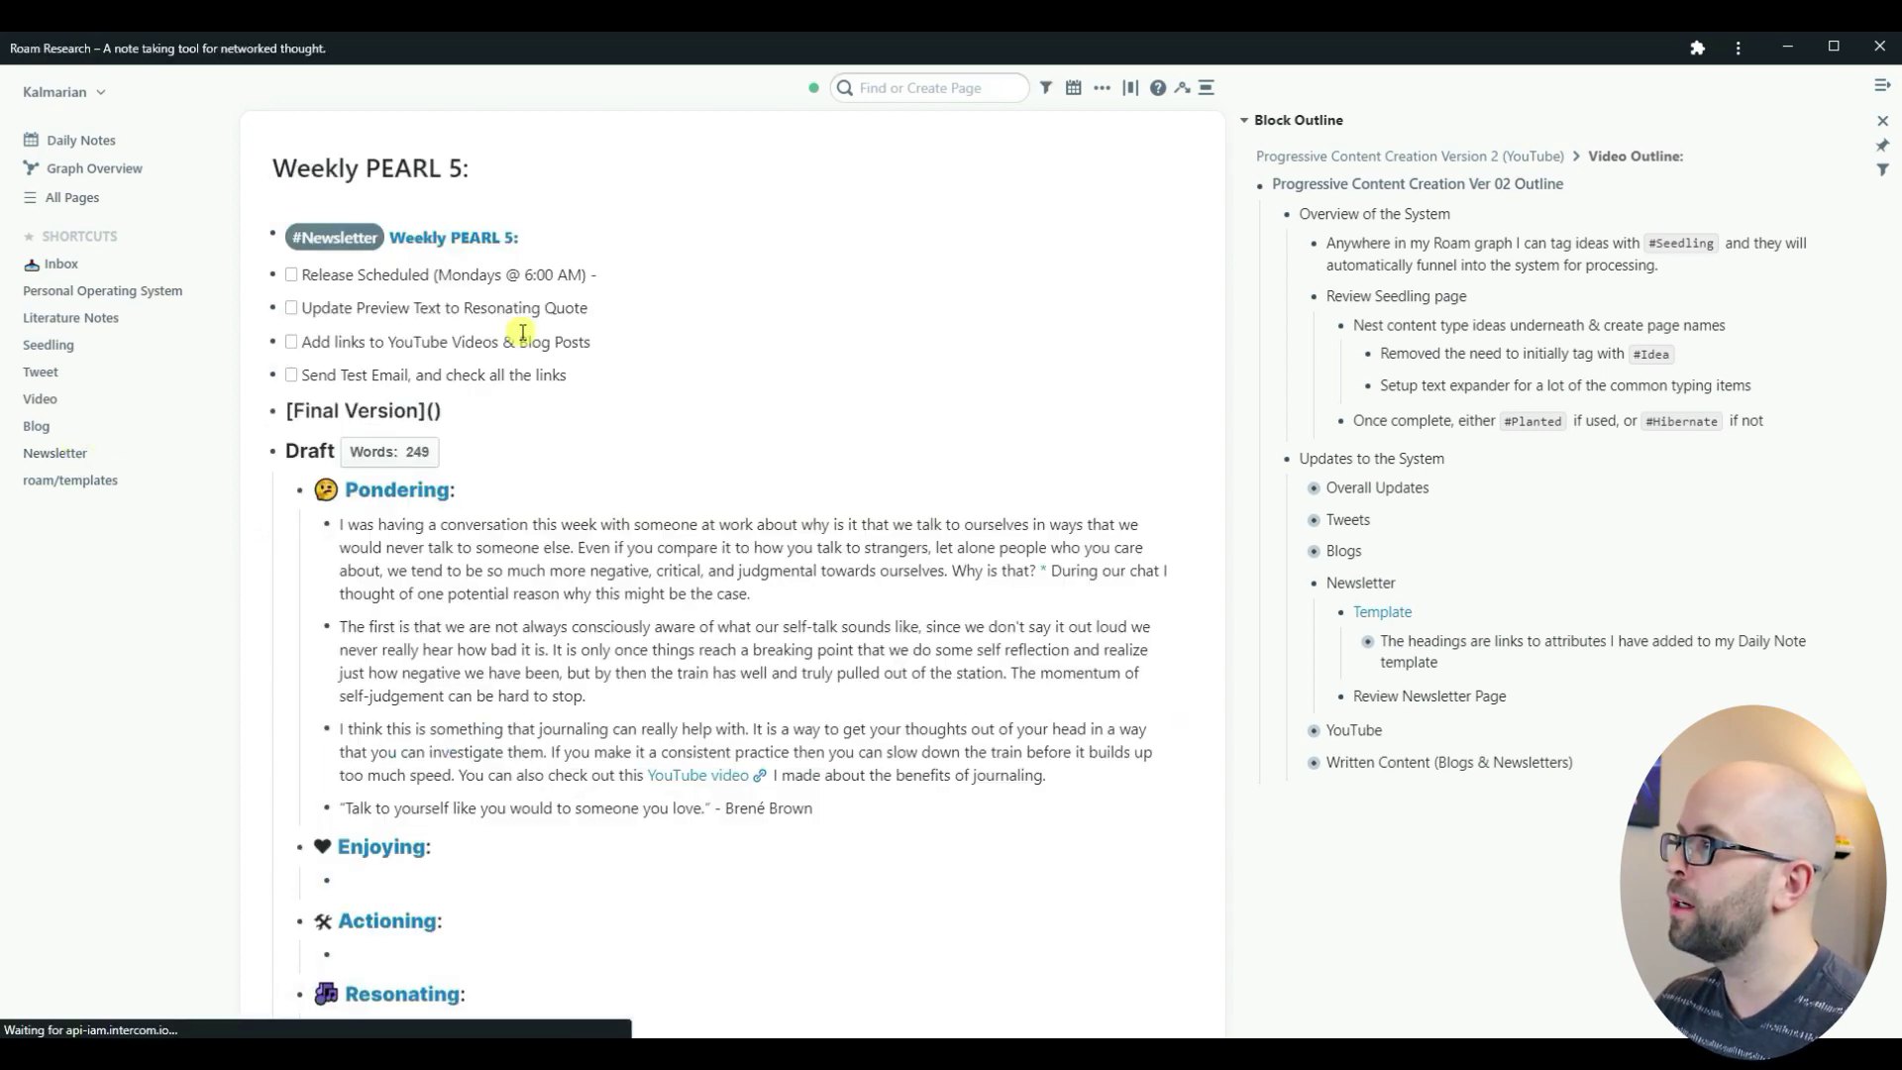
scroll(485, 594, "down", 3)
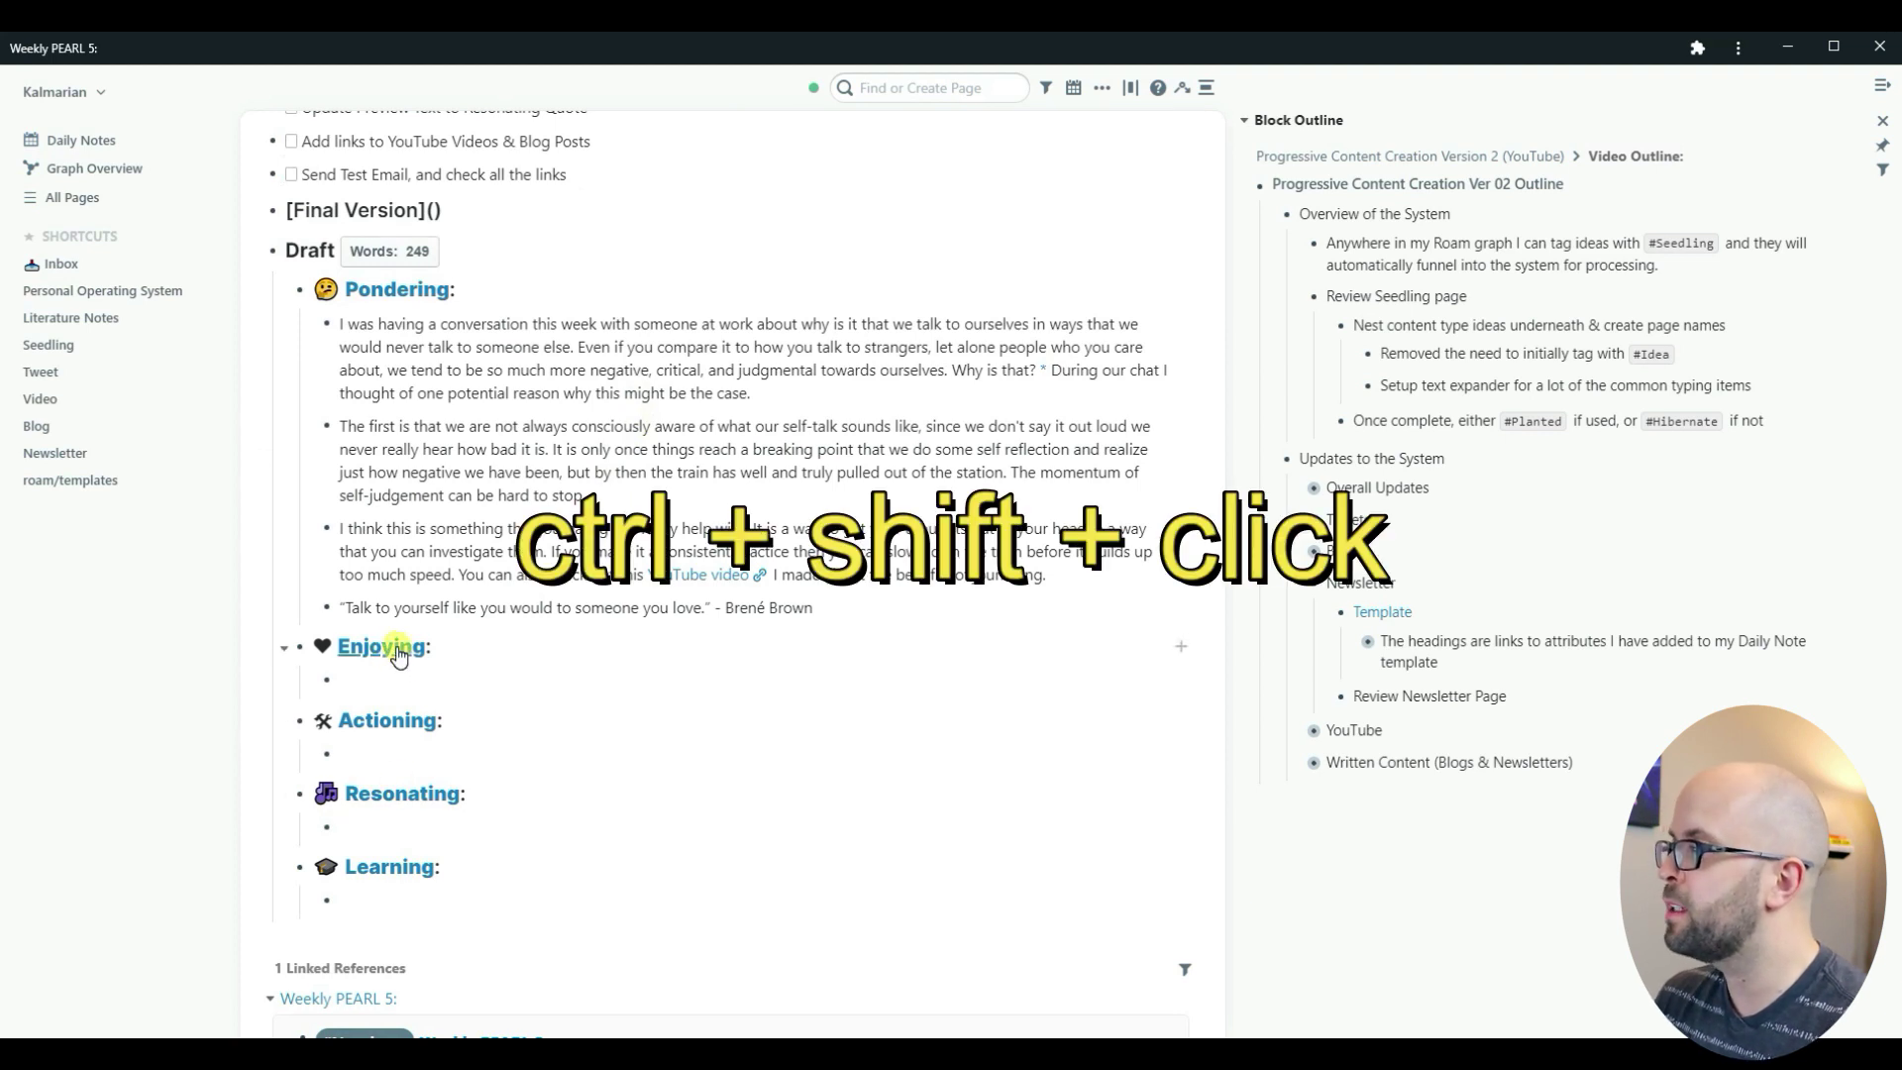
Step: Show Enjoying's 9 linked daily-note references in the sidebar beside the draft
left_click(396, 655, "ctrl+shift")
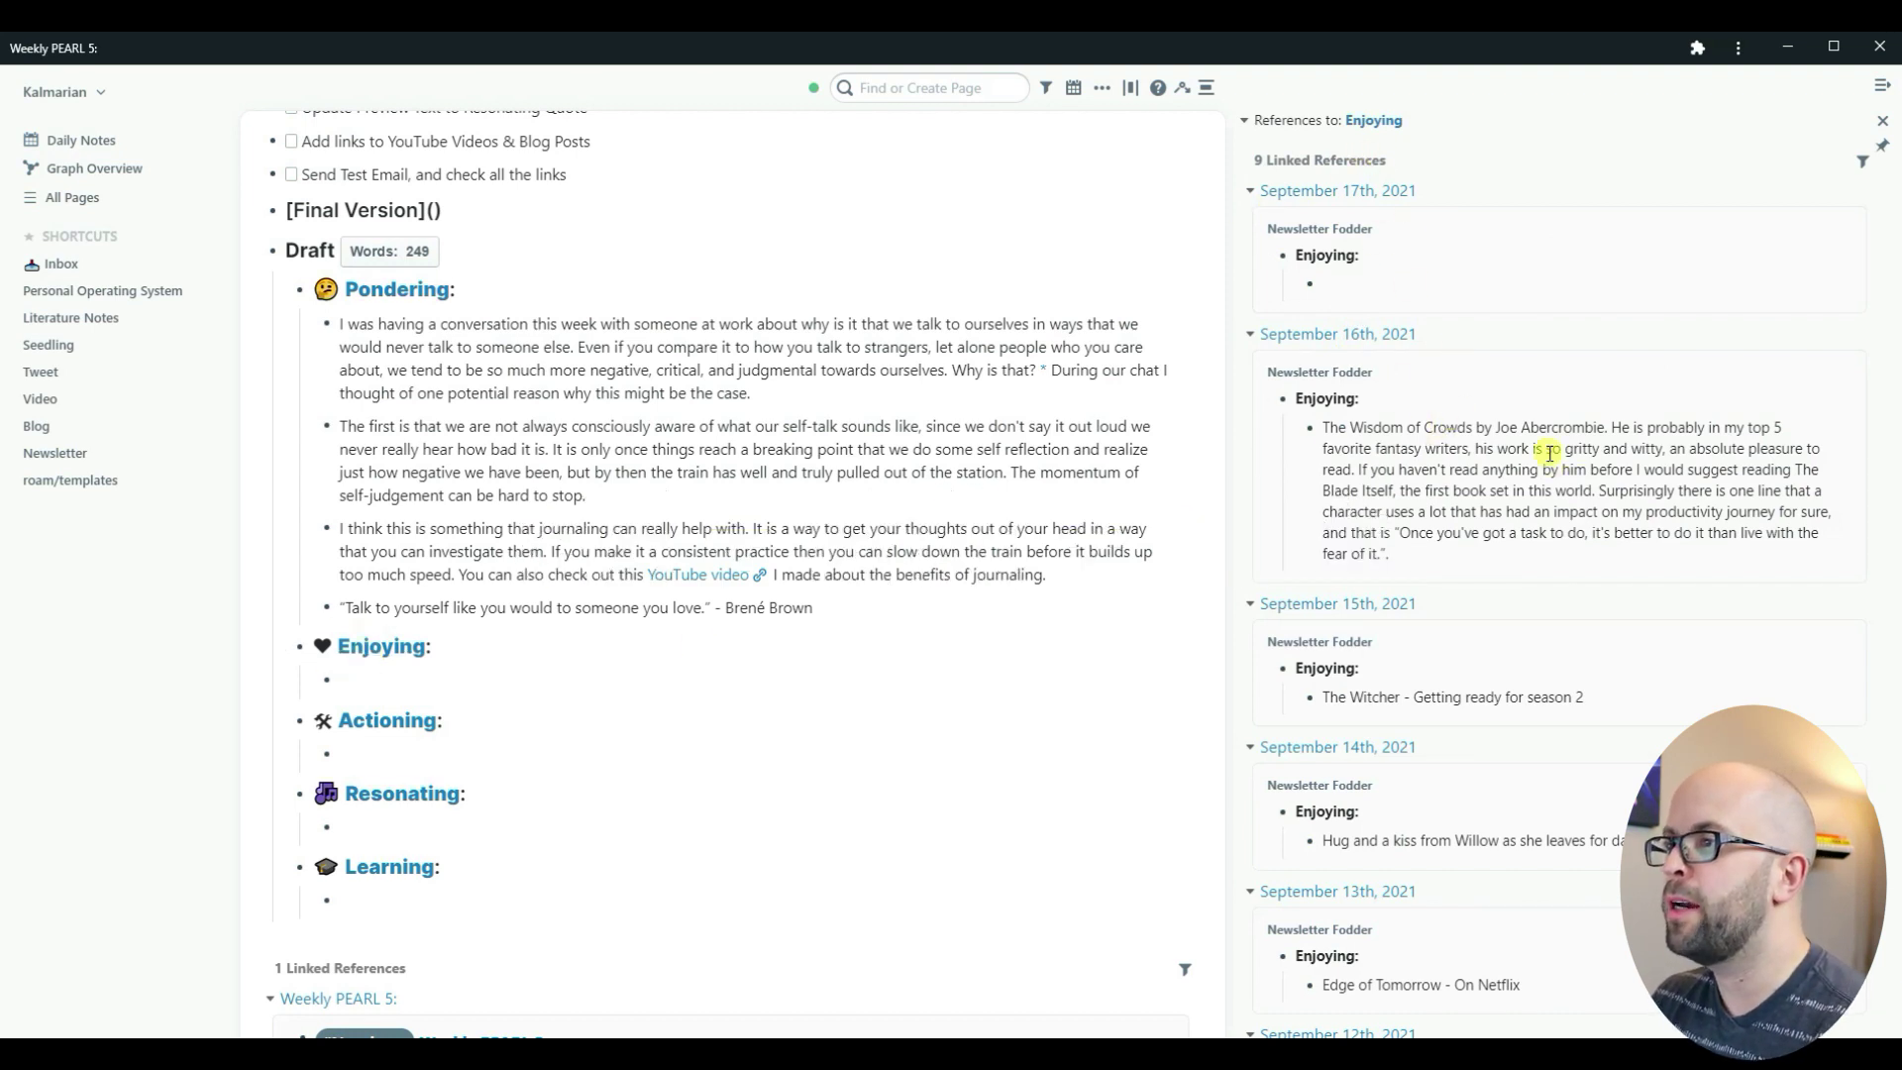
scroll(1546, 455, "down", 4)
scroll(1546, 455, "up", 4)
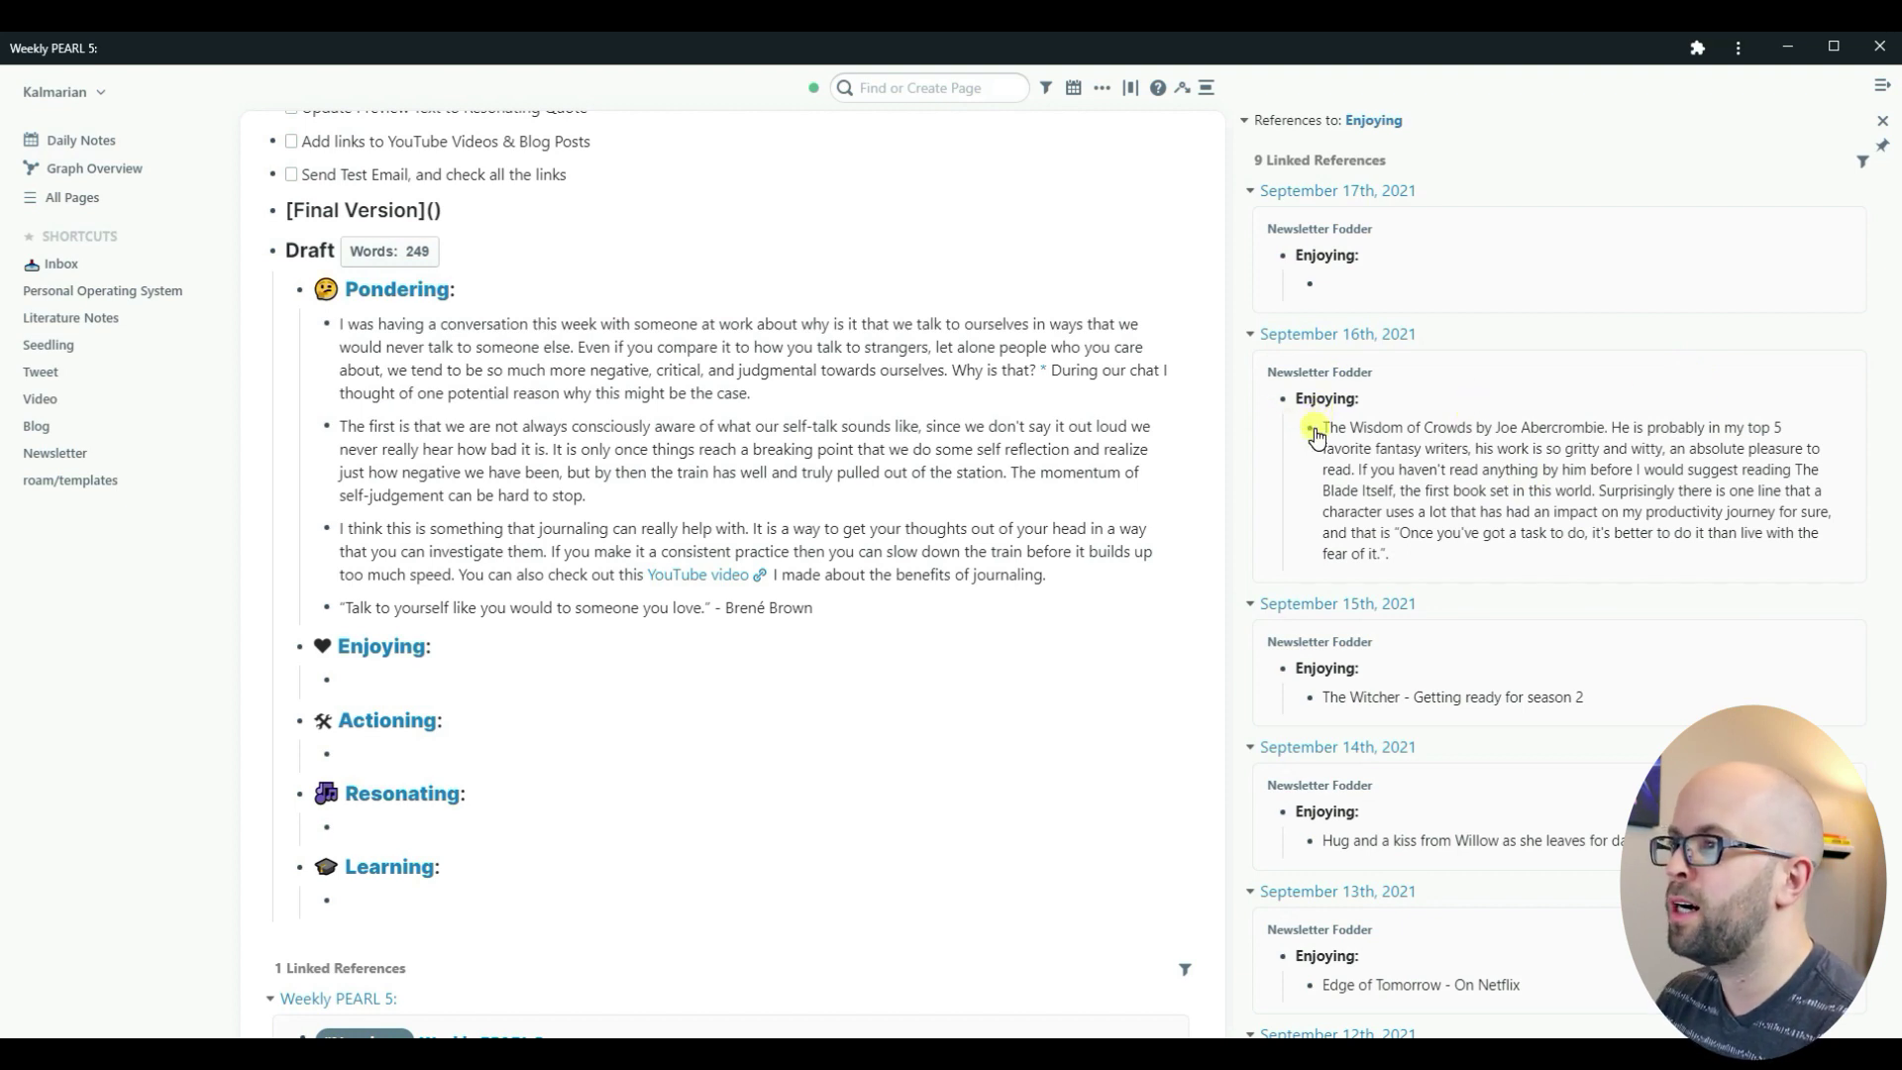
Step: Reference the September 16th Wisdom of Crowds note under Enjoying, converted to text with a source alias
mouse_move(1313, 438)
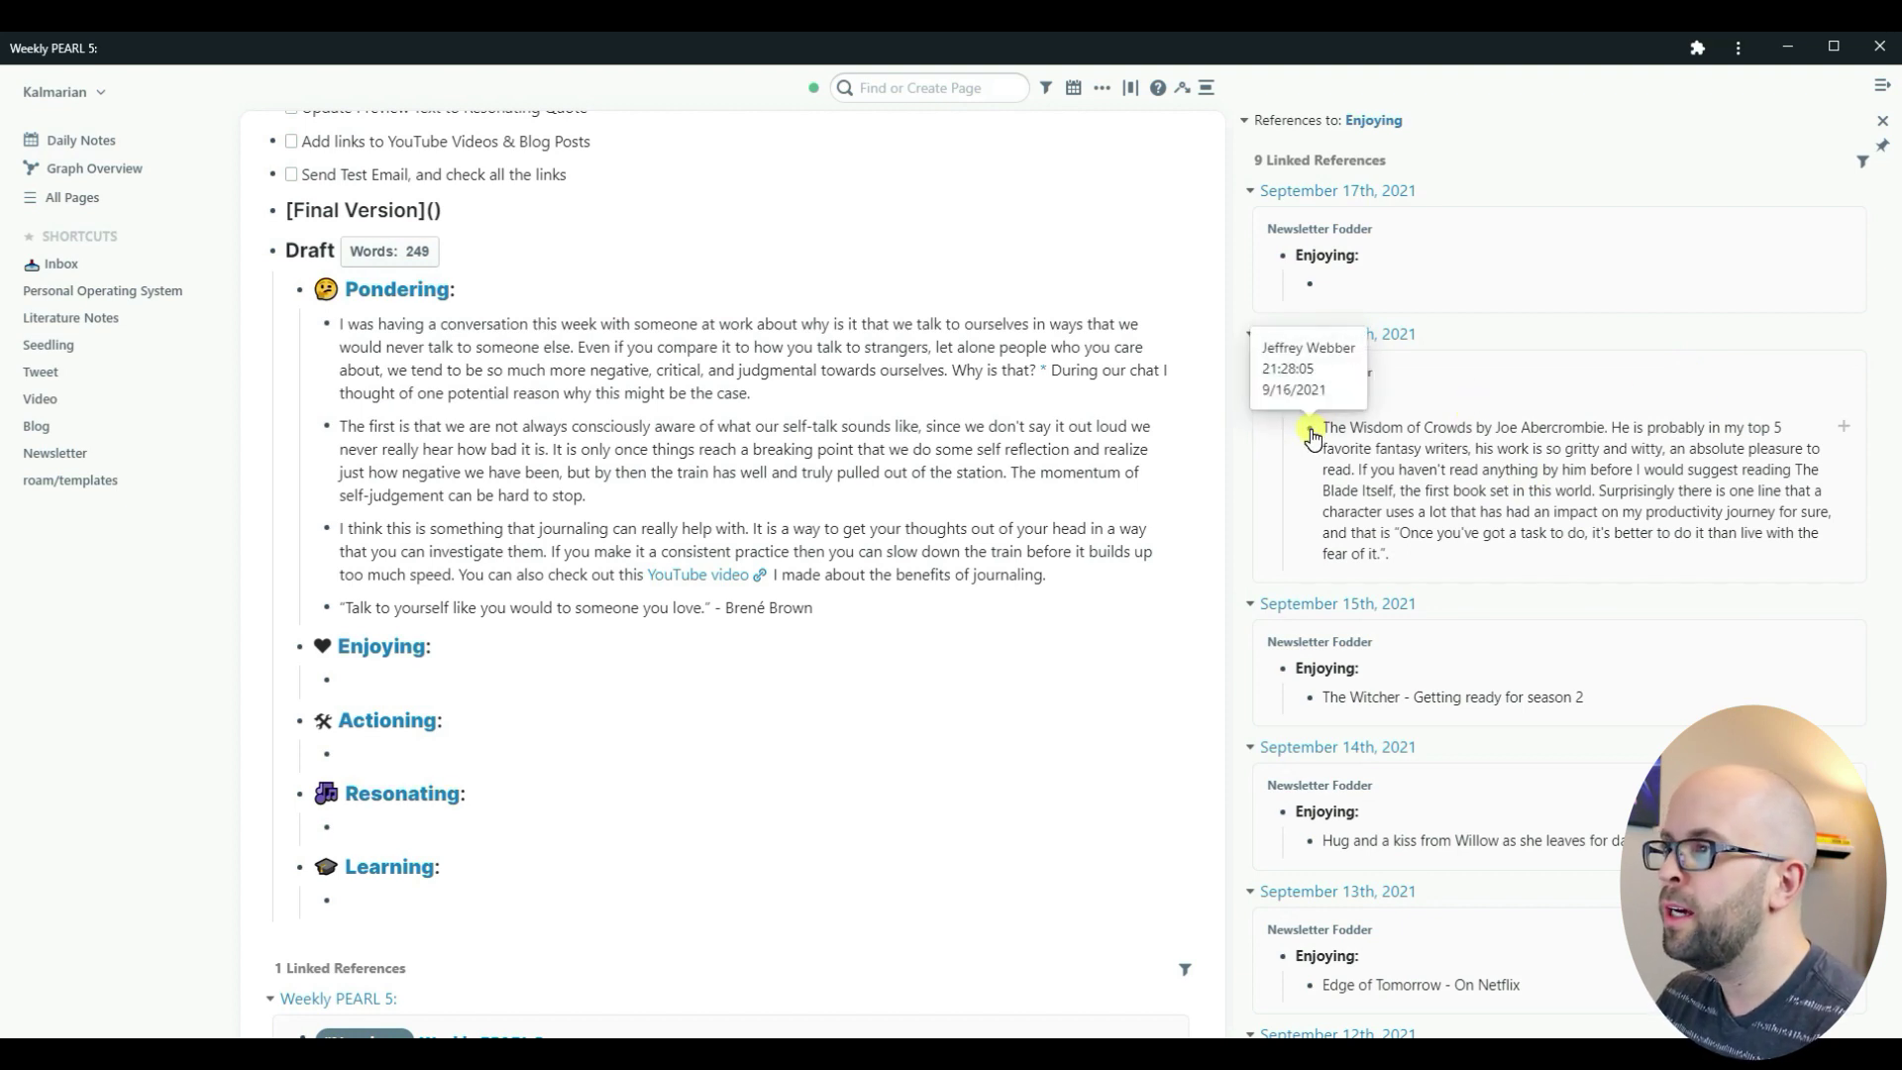
left_click_drag(1312, 436, 357, 680)
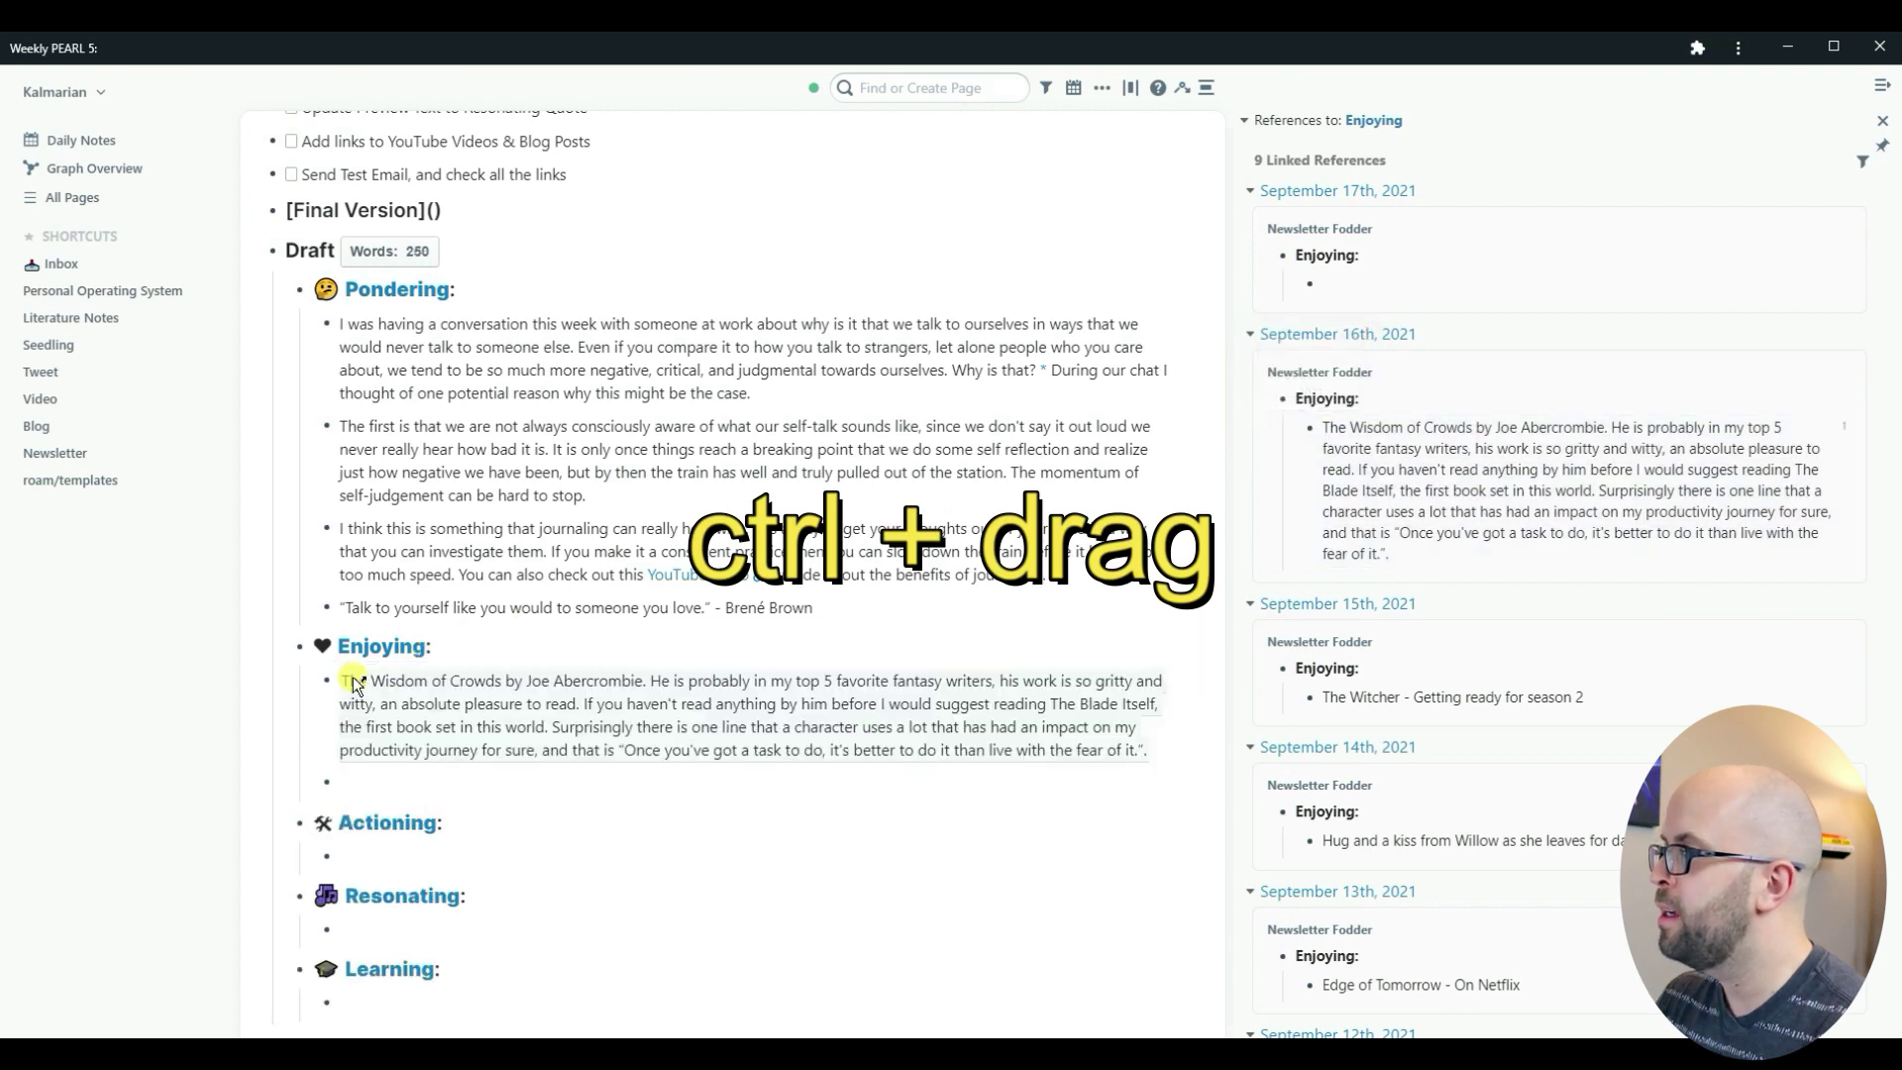
right_click(637, 715)
mouse_move(793, 559)
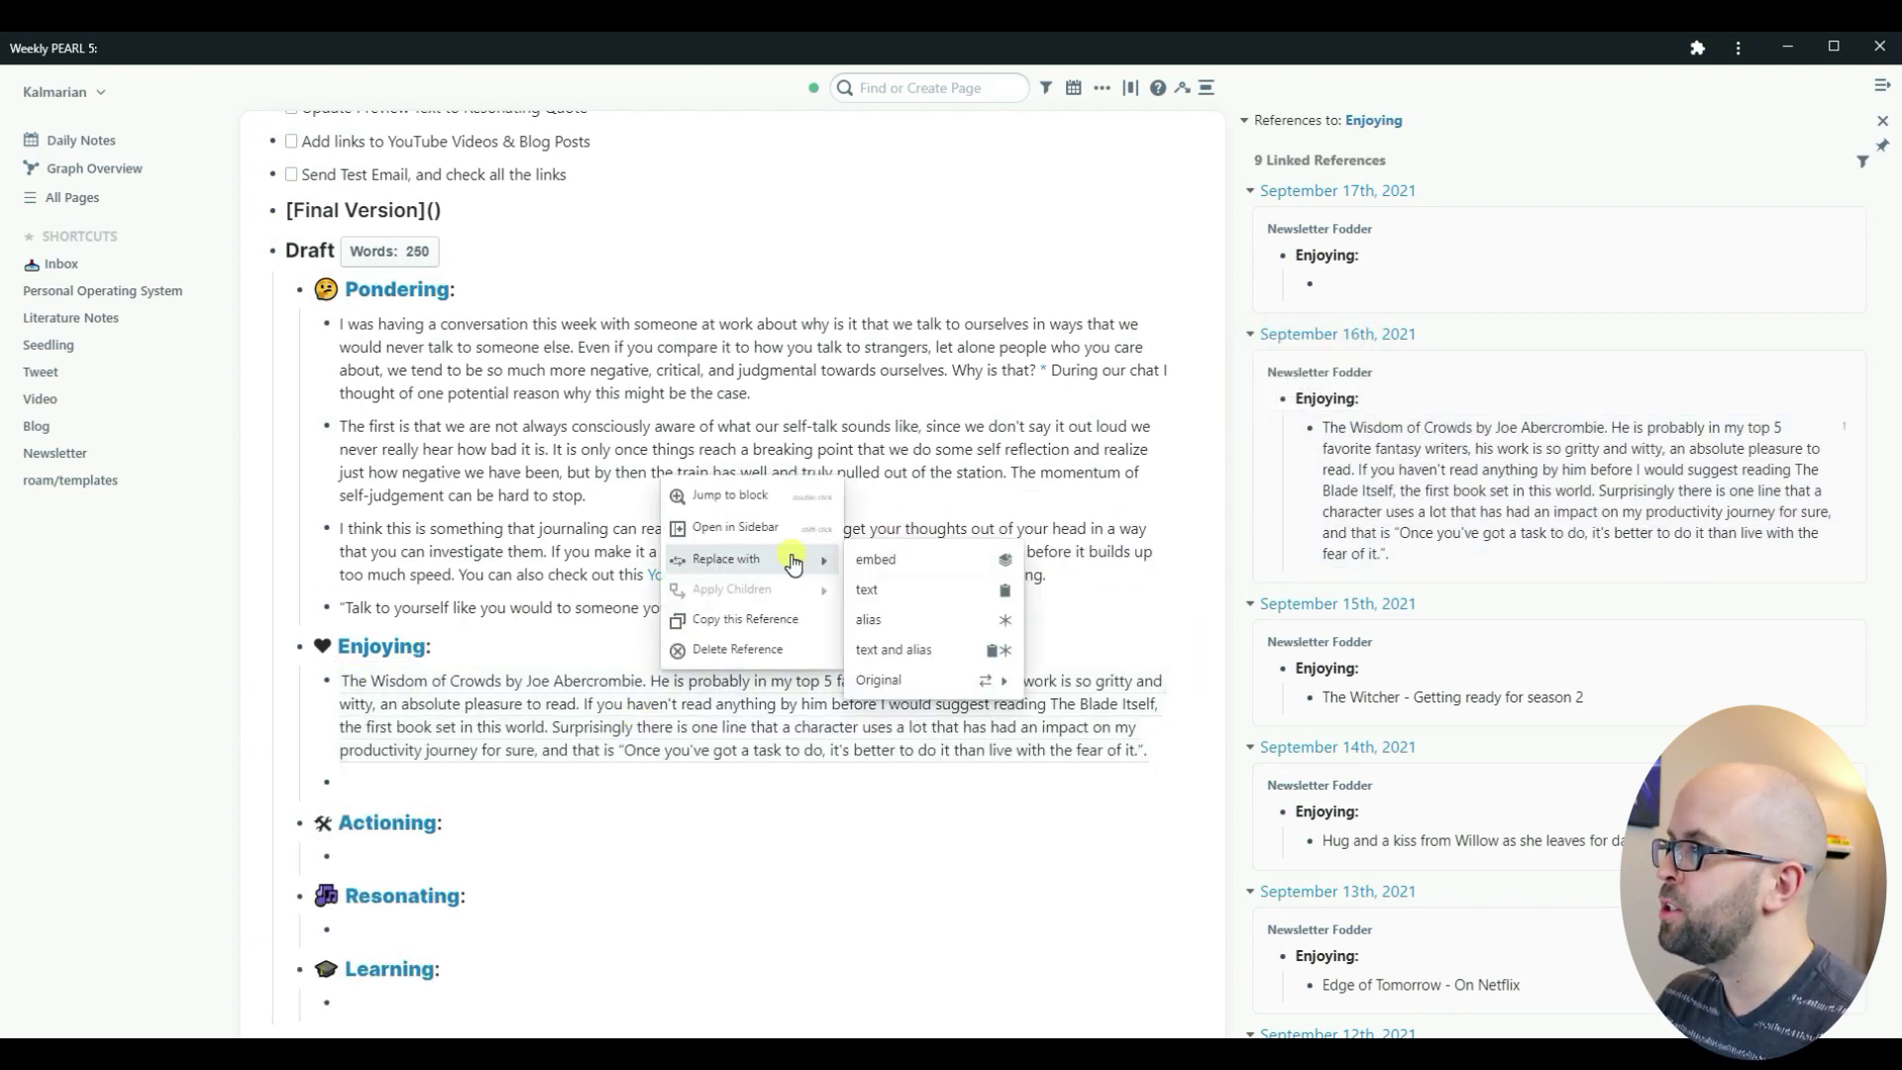
left_click(902, 653)
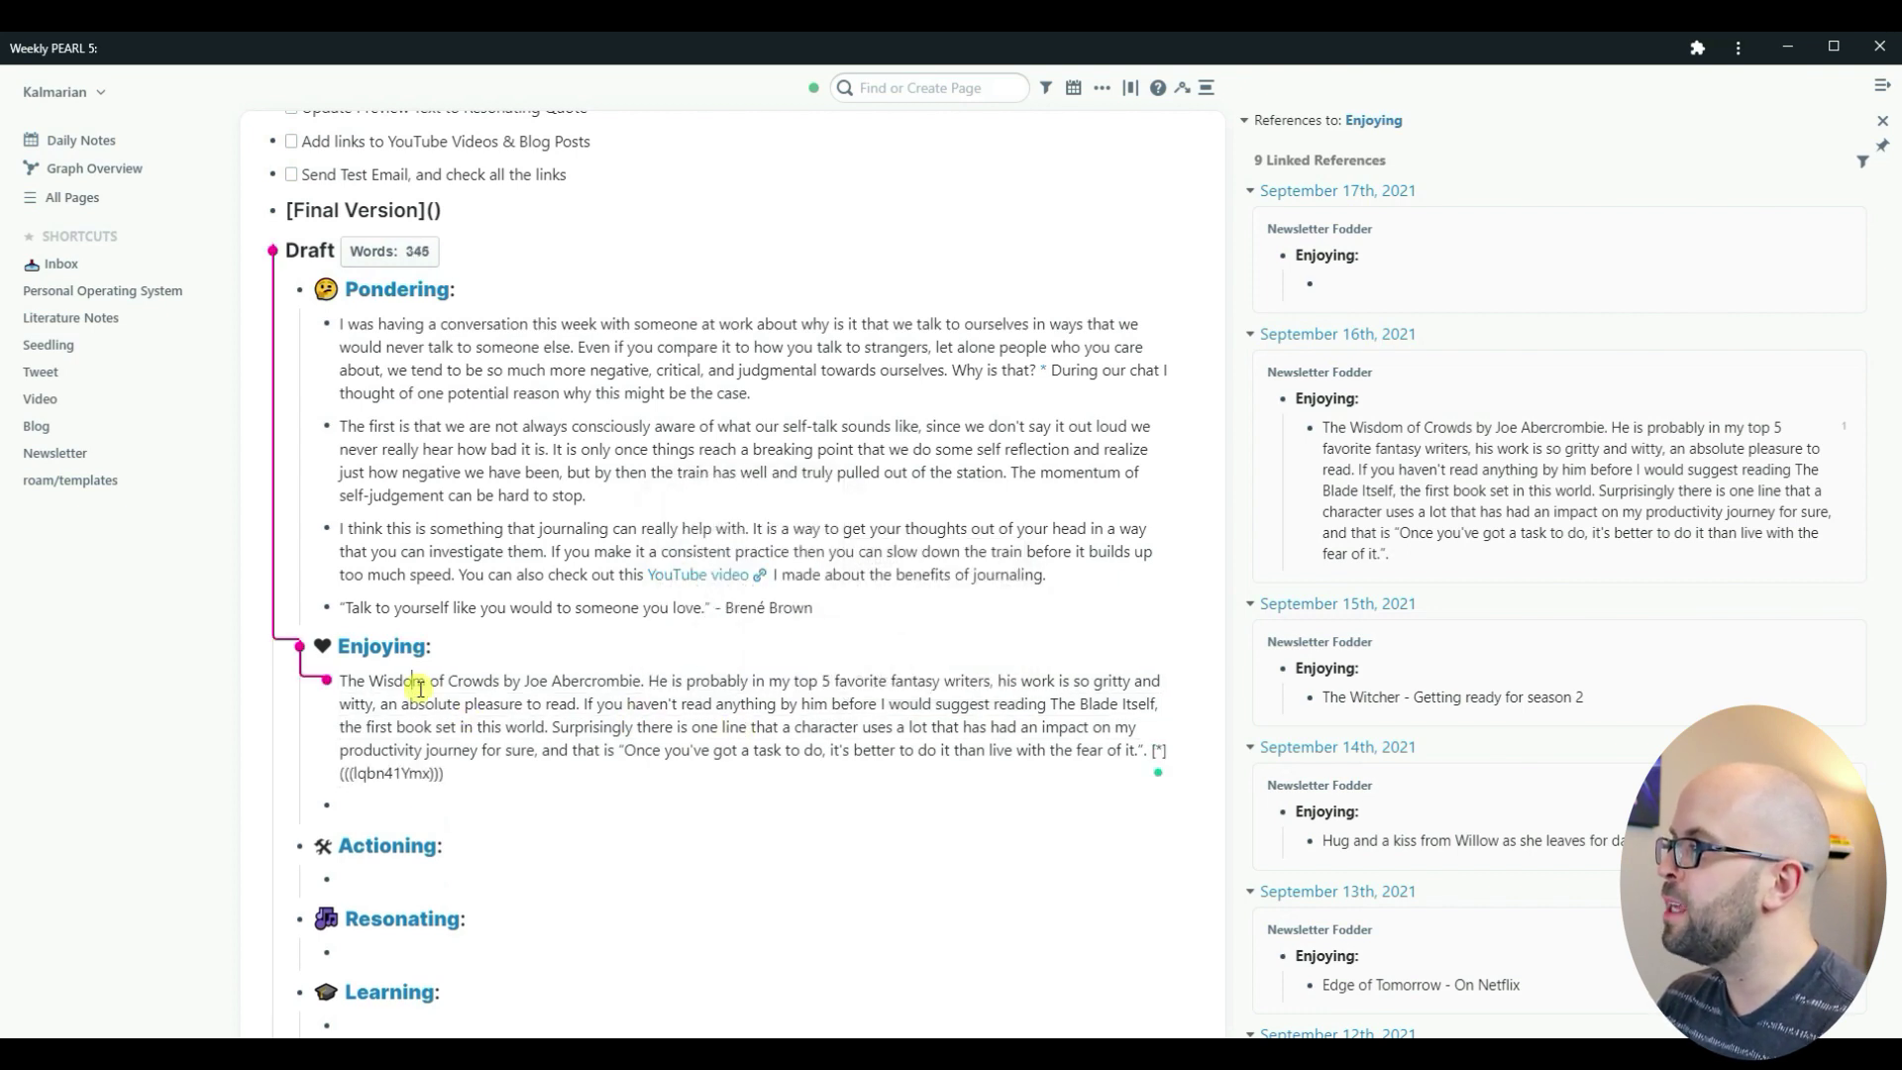
left_click(220, 774)
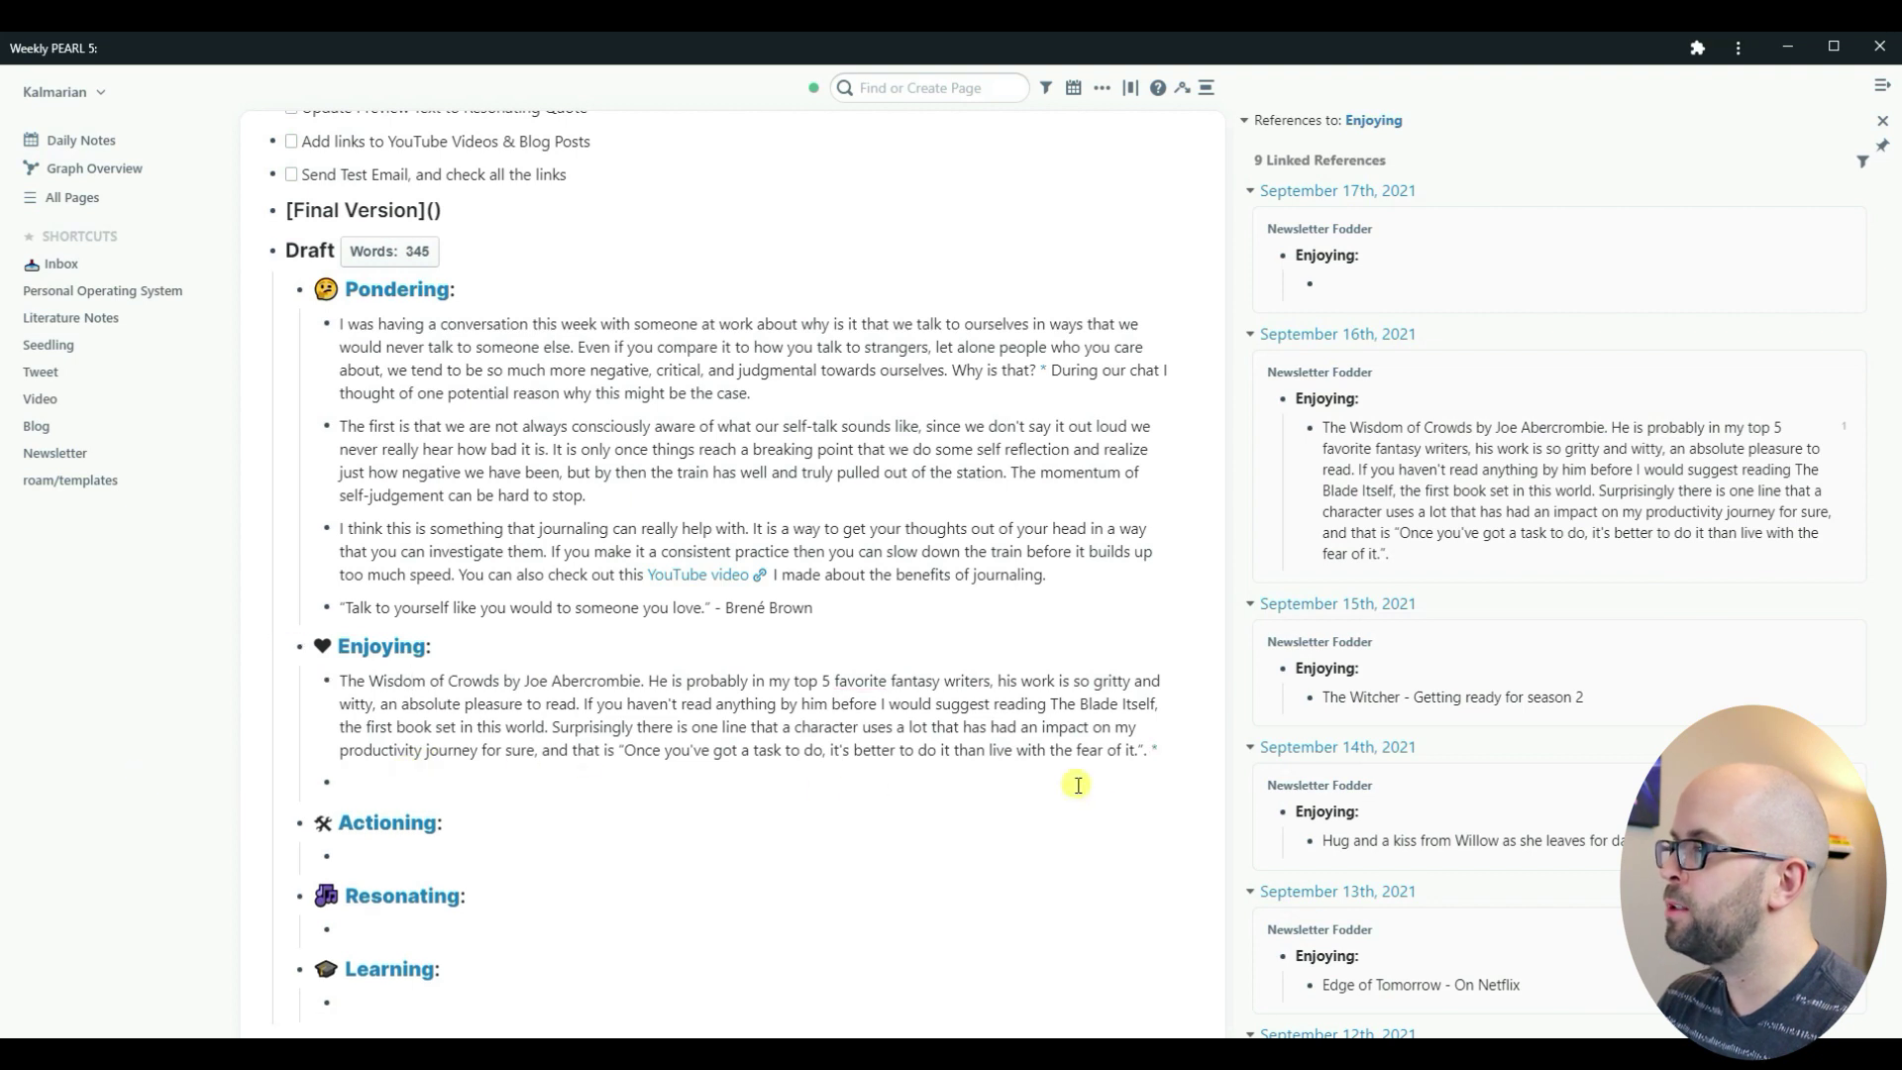
mouse_move(1155, 757)
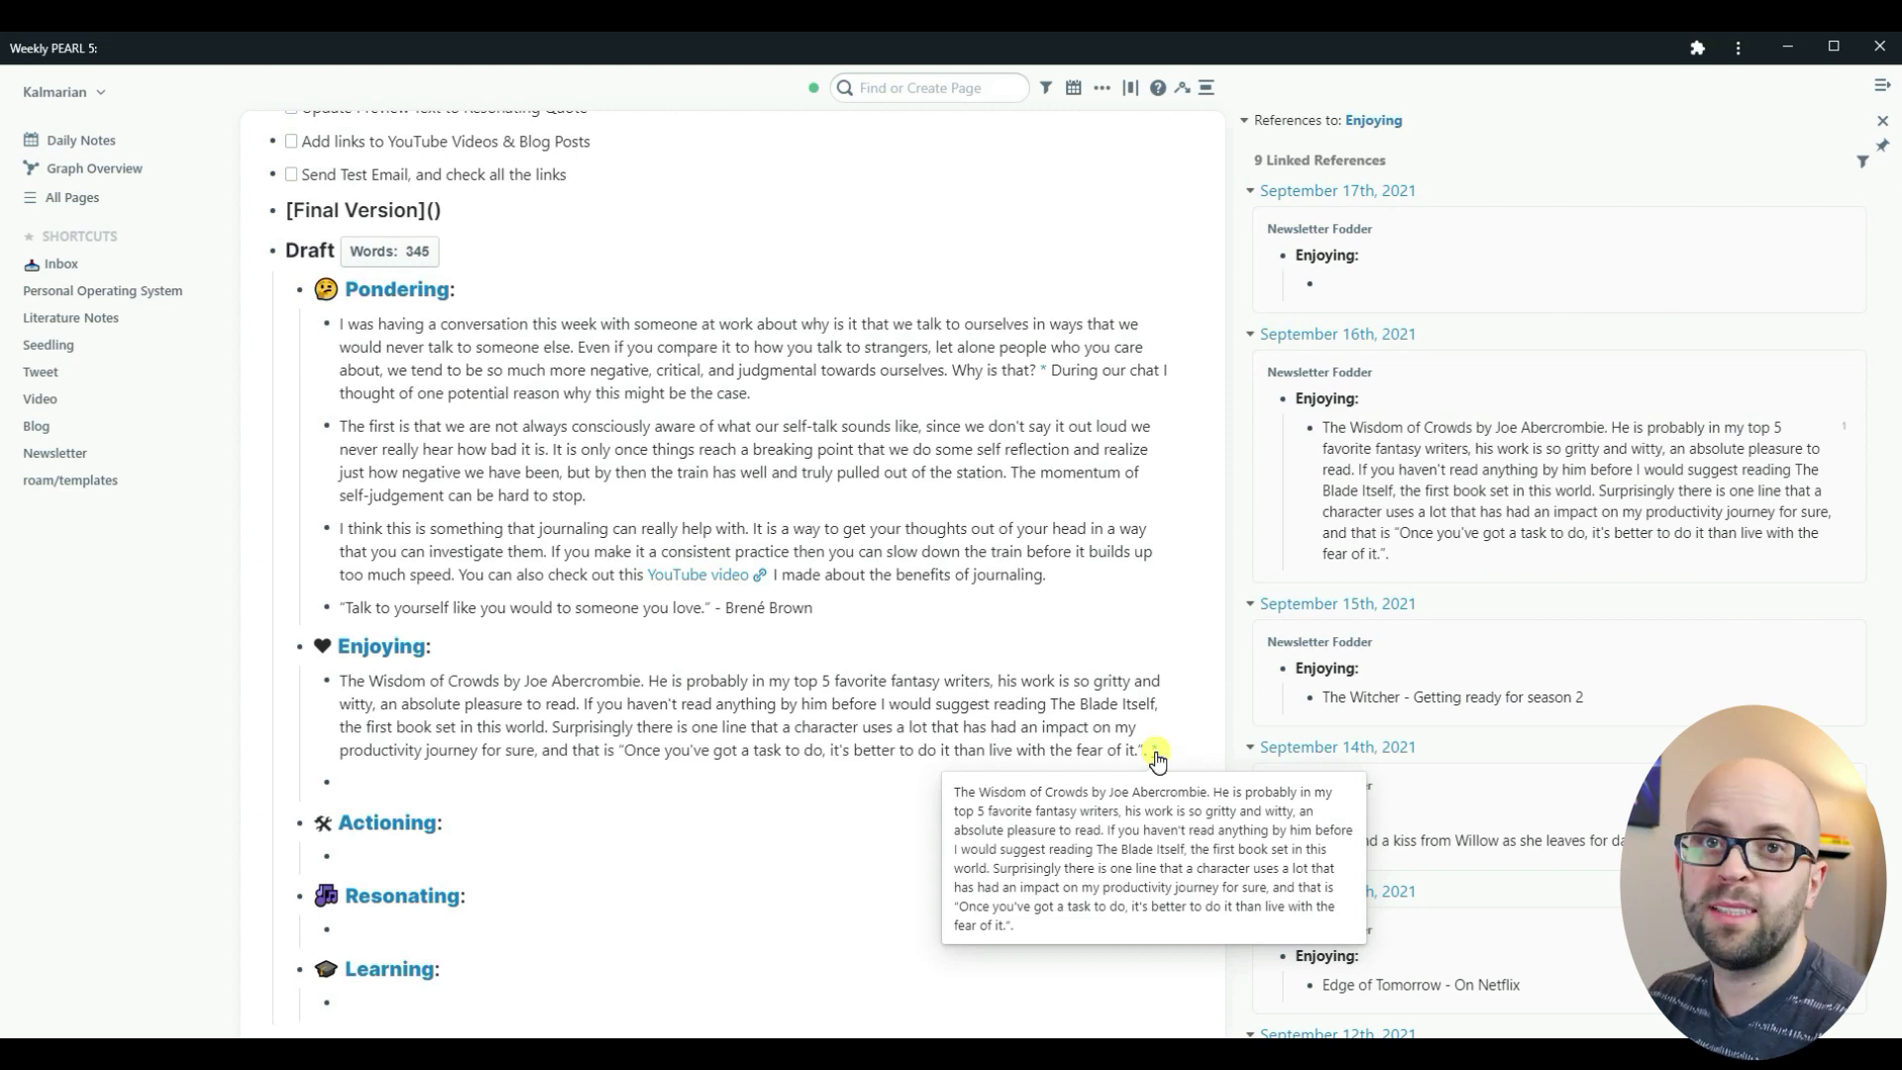
scroll(679, 551, "up", 3)
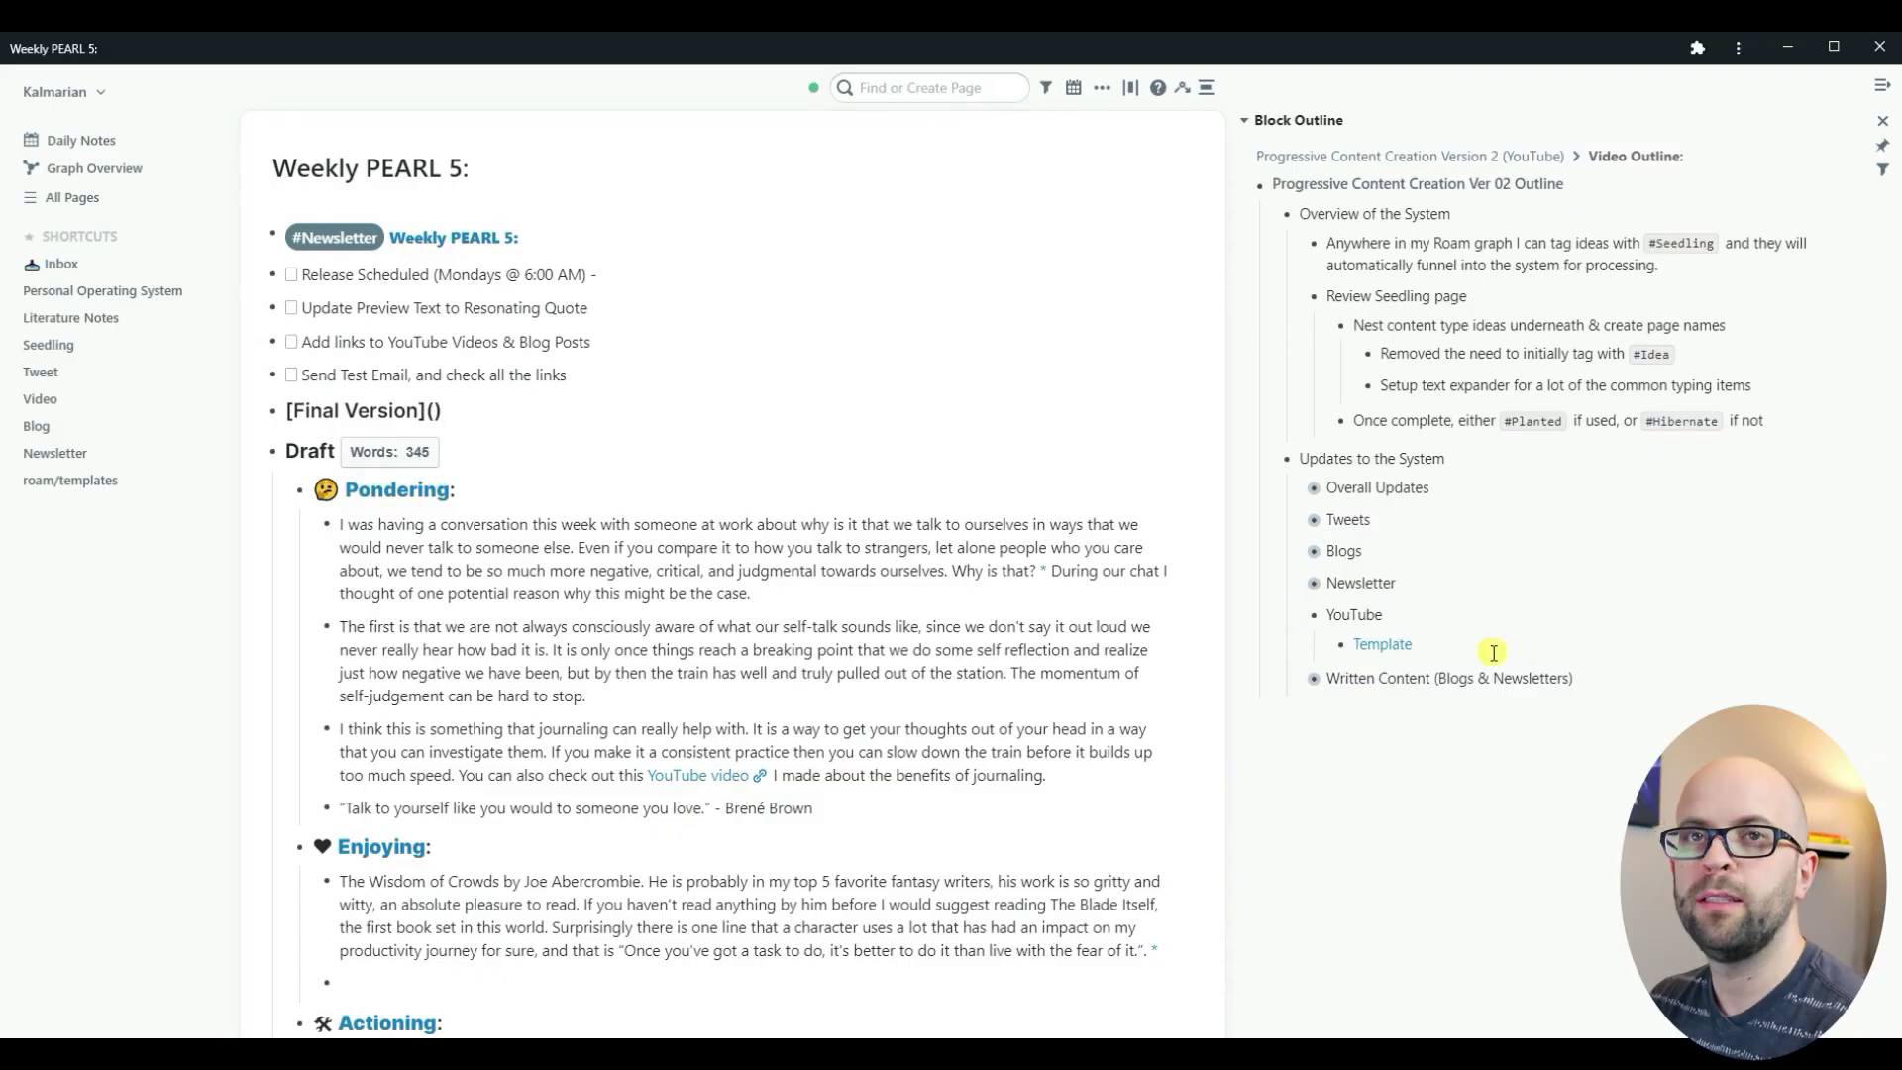
Step: Scroll through the Video page's Idea Bank queries, then open the YouTube Video template
left_click(37, 398)
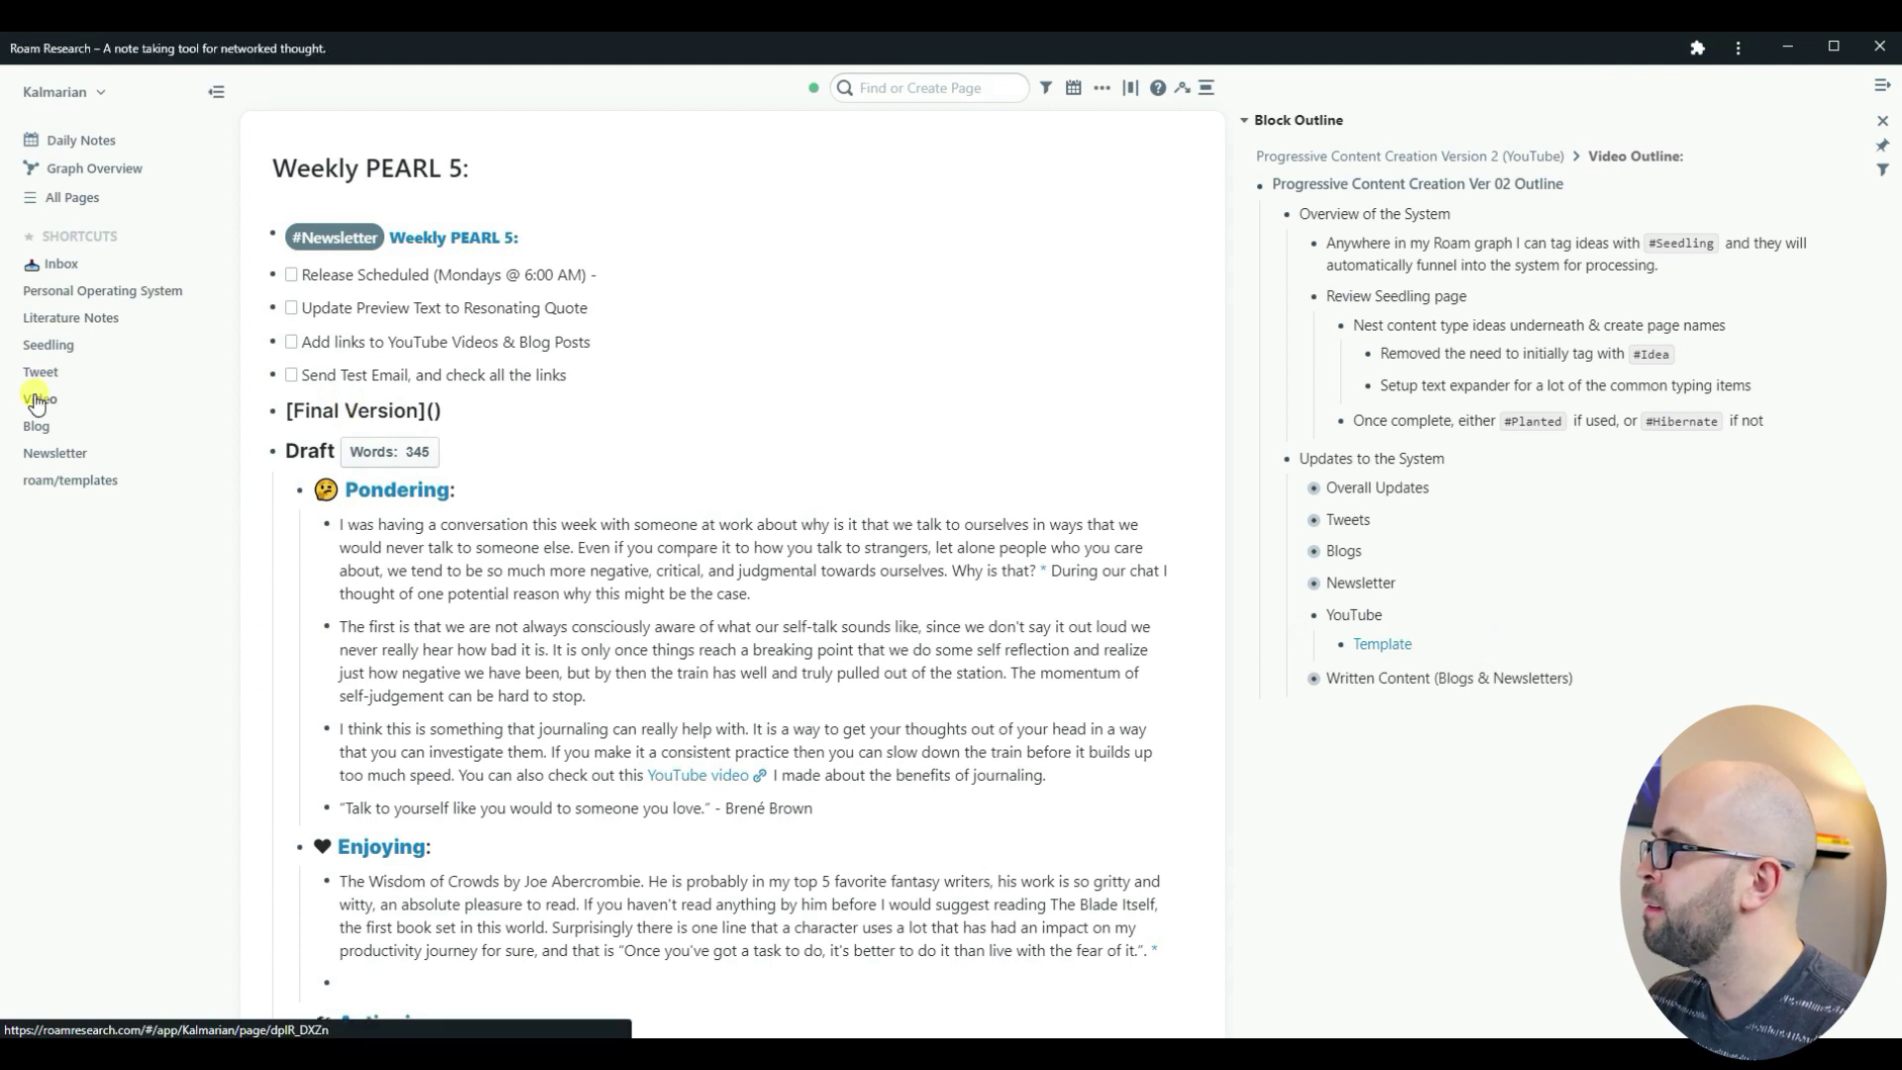
scroll(655, 346, "down", 10)
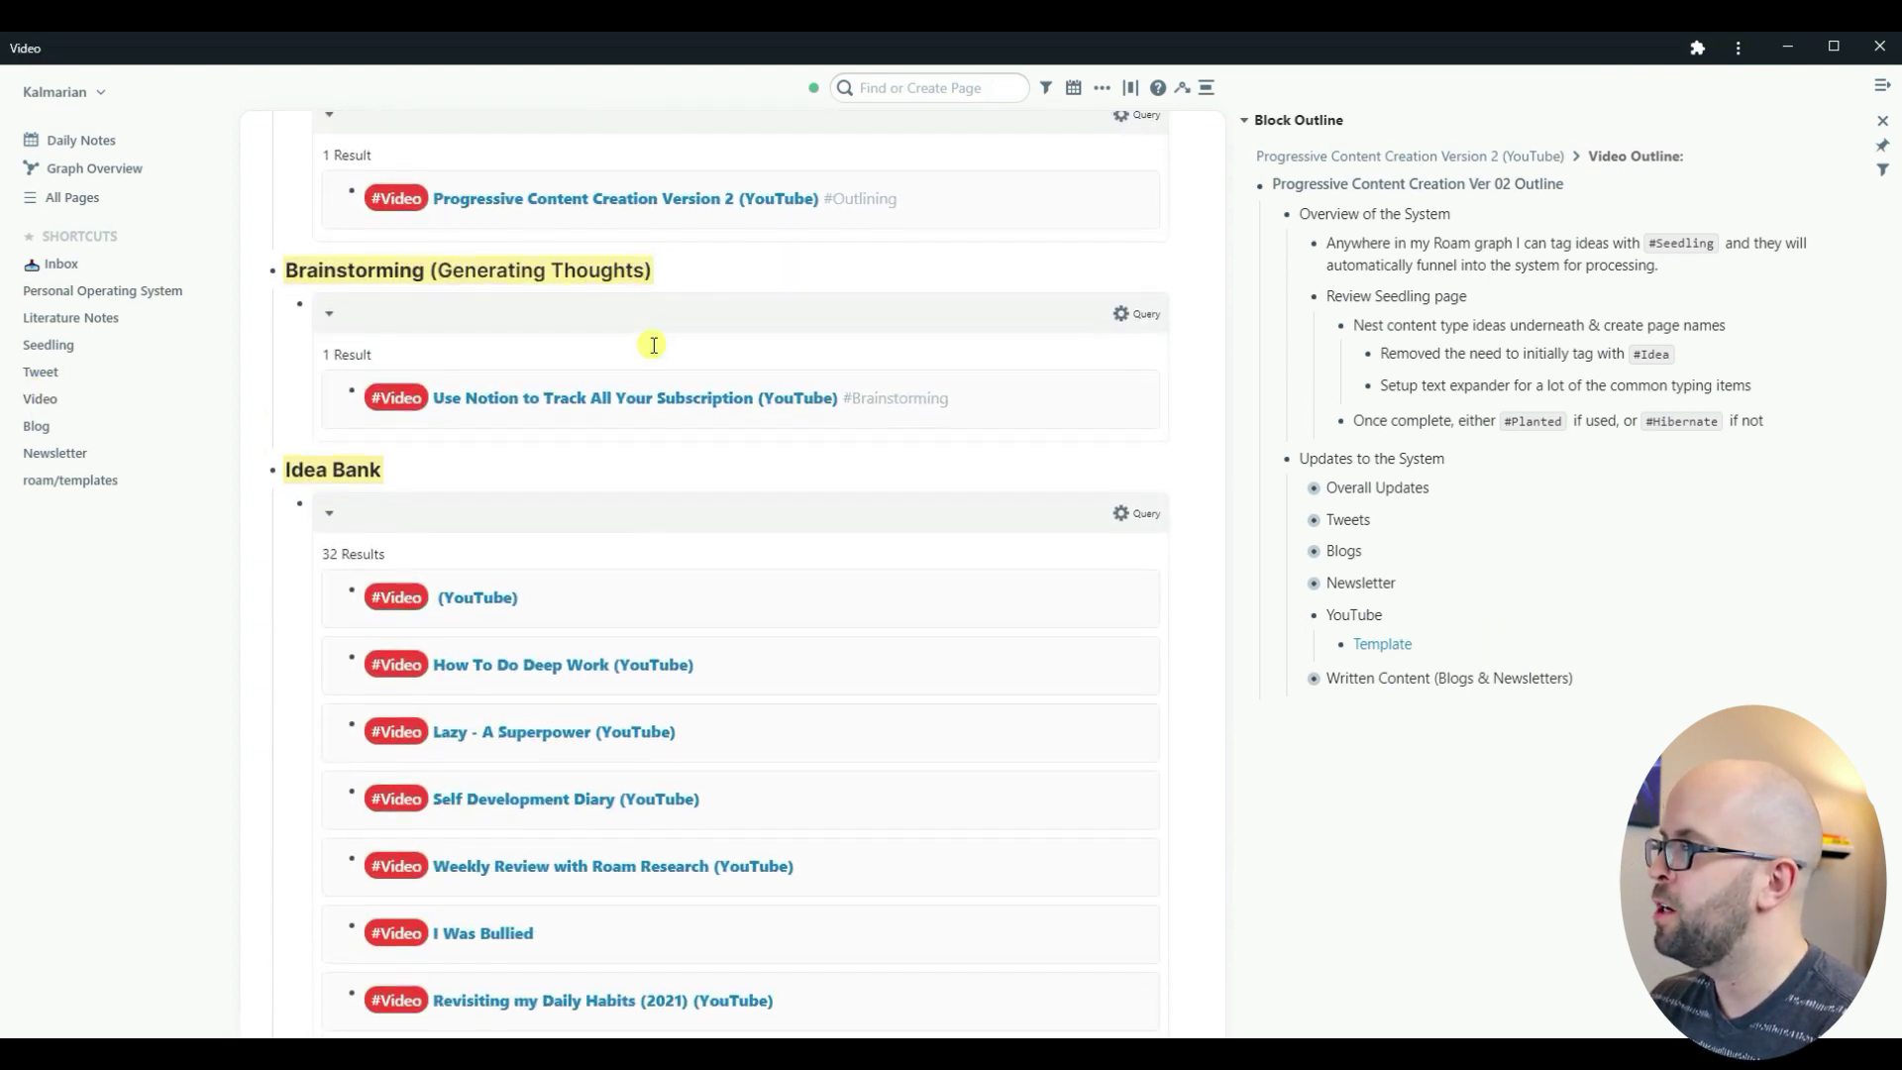
scroll(555, 450, "down", 7)
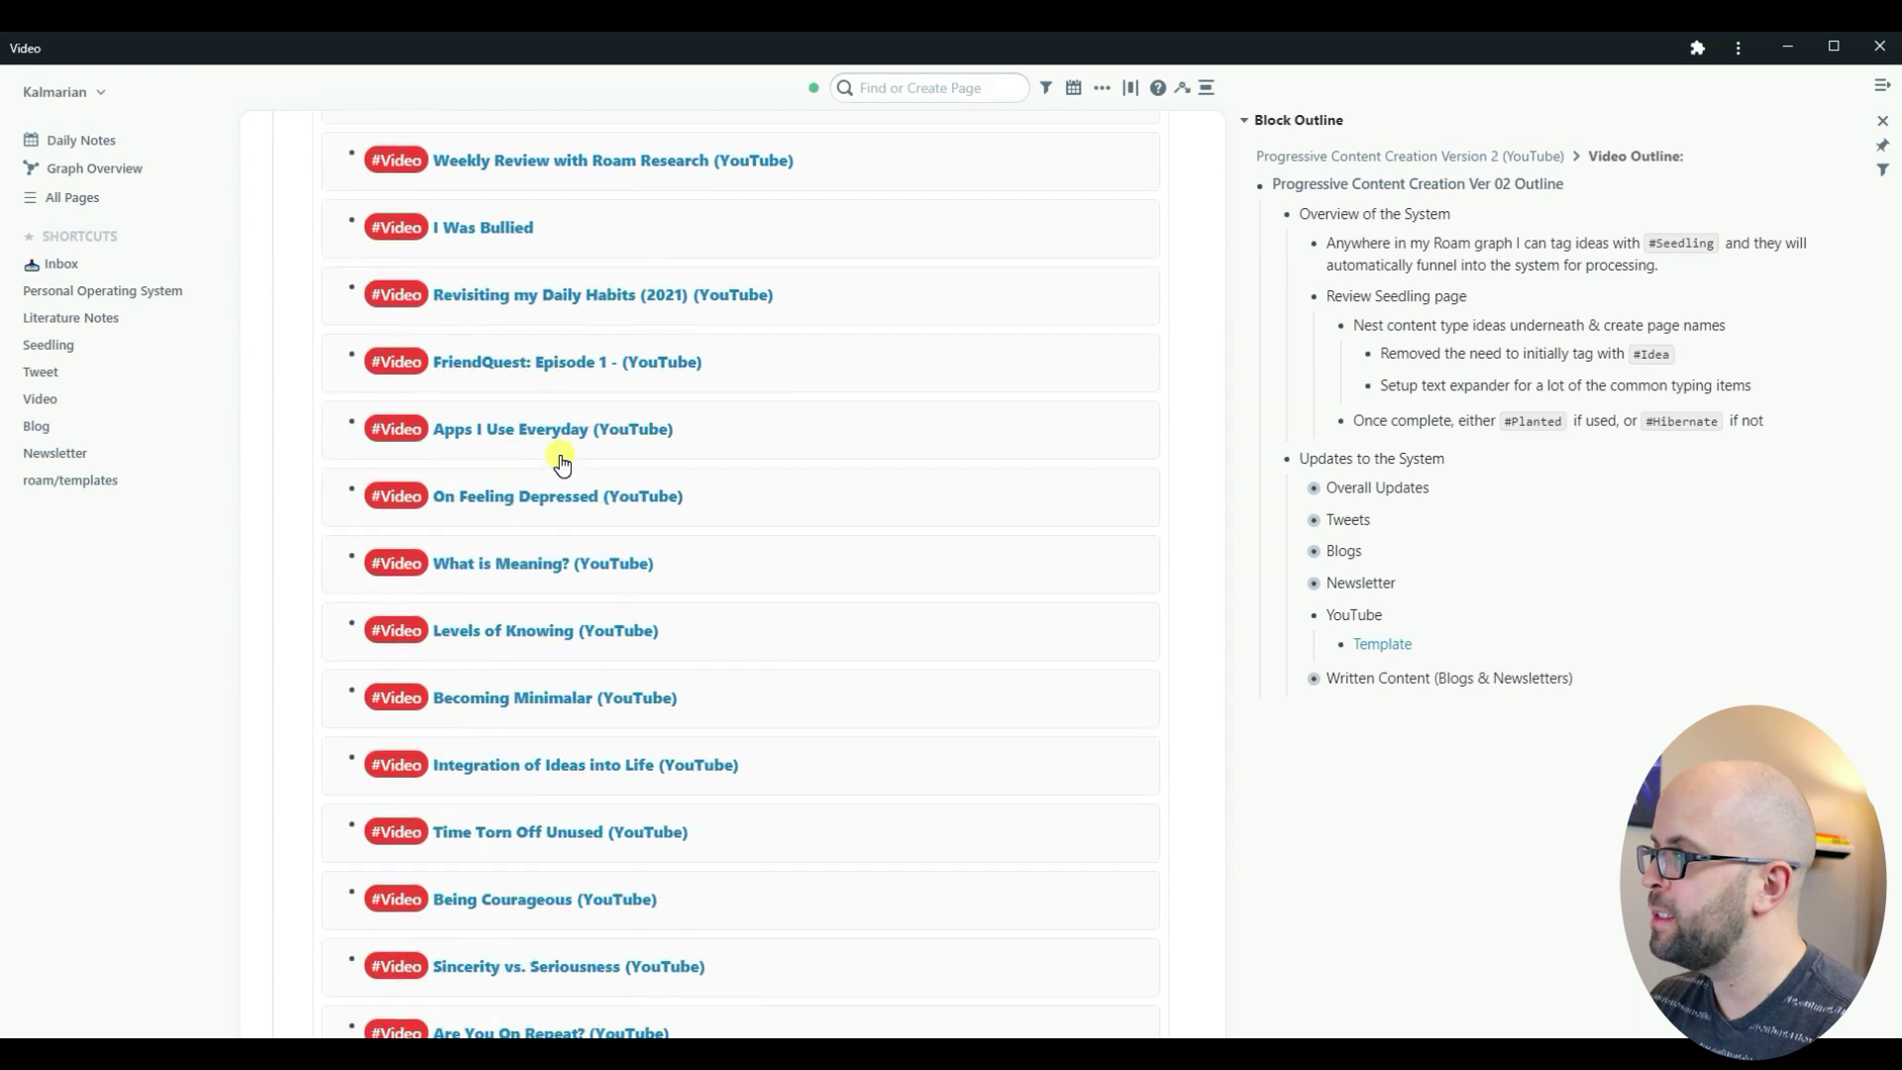
scroll(560, 454, "up", 15)
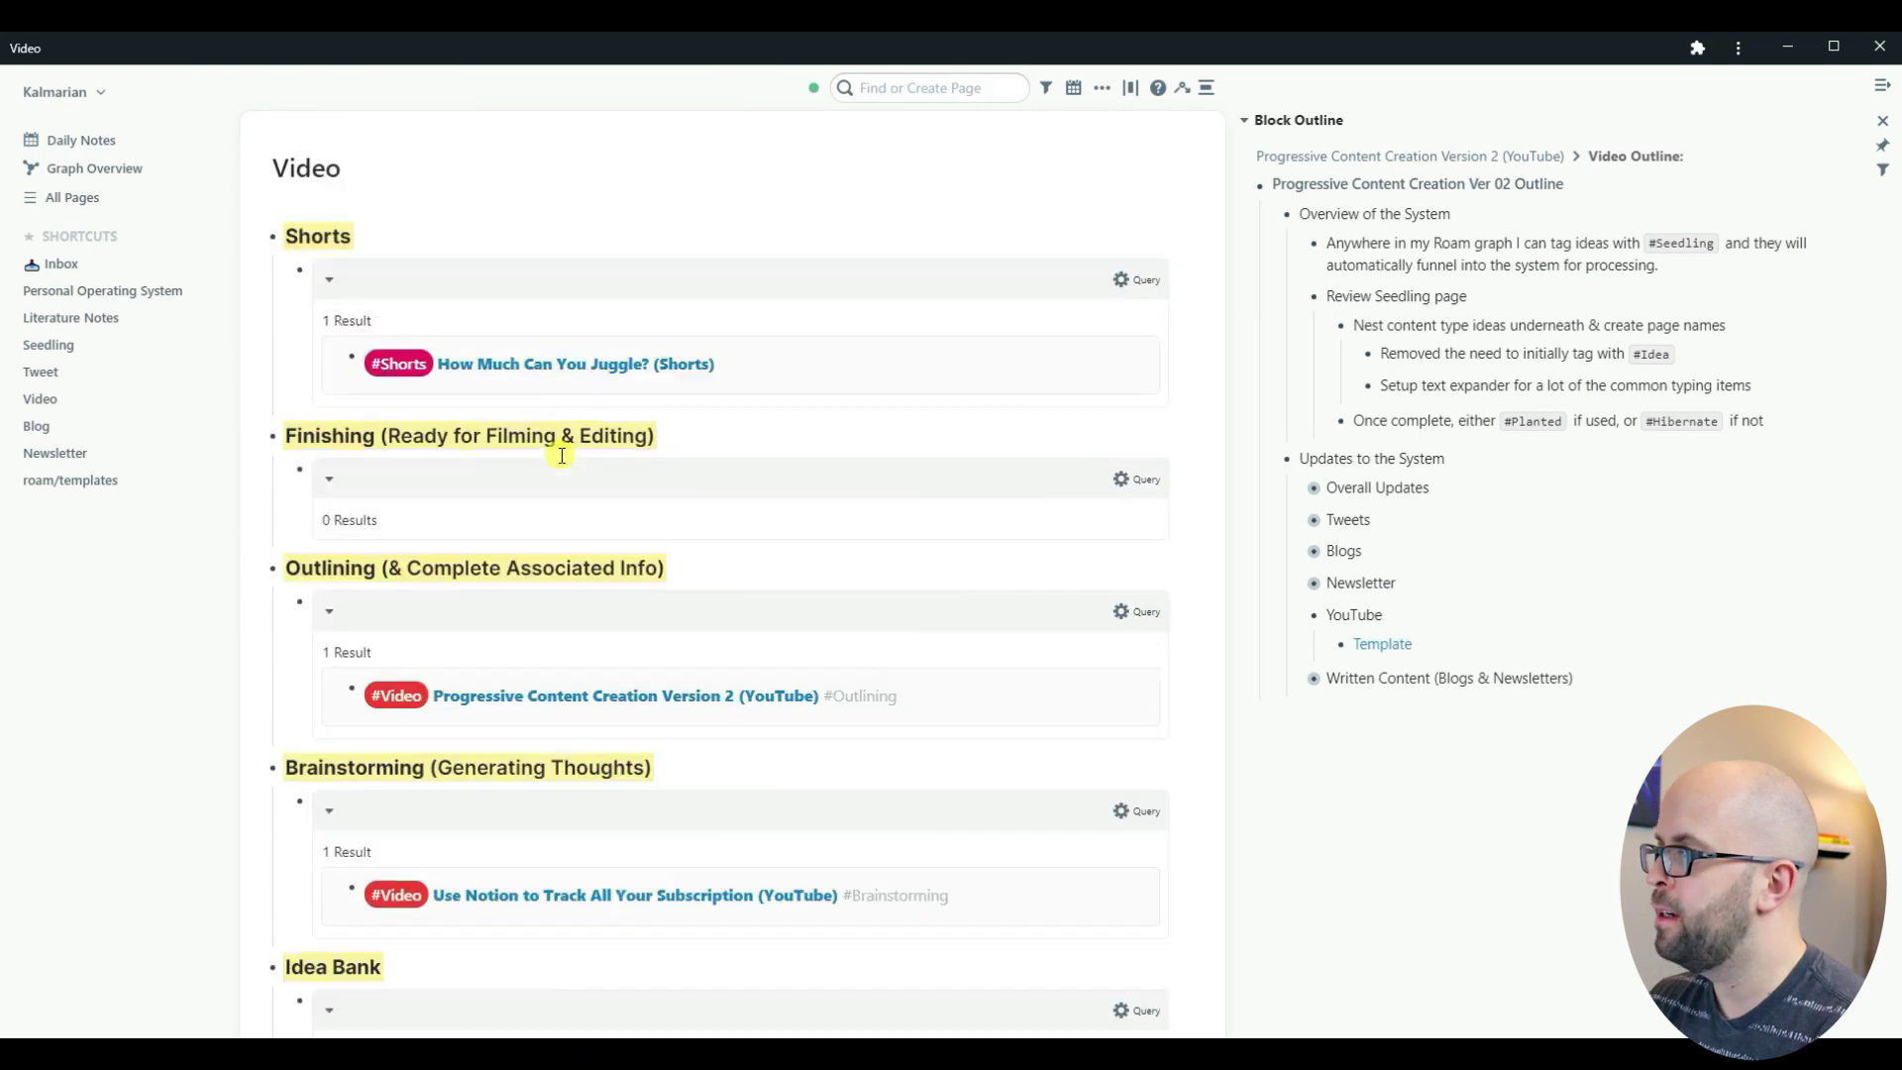
left_click(1383, 646)
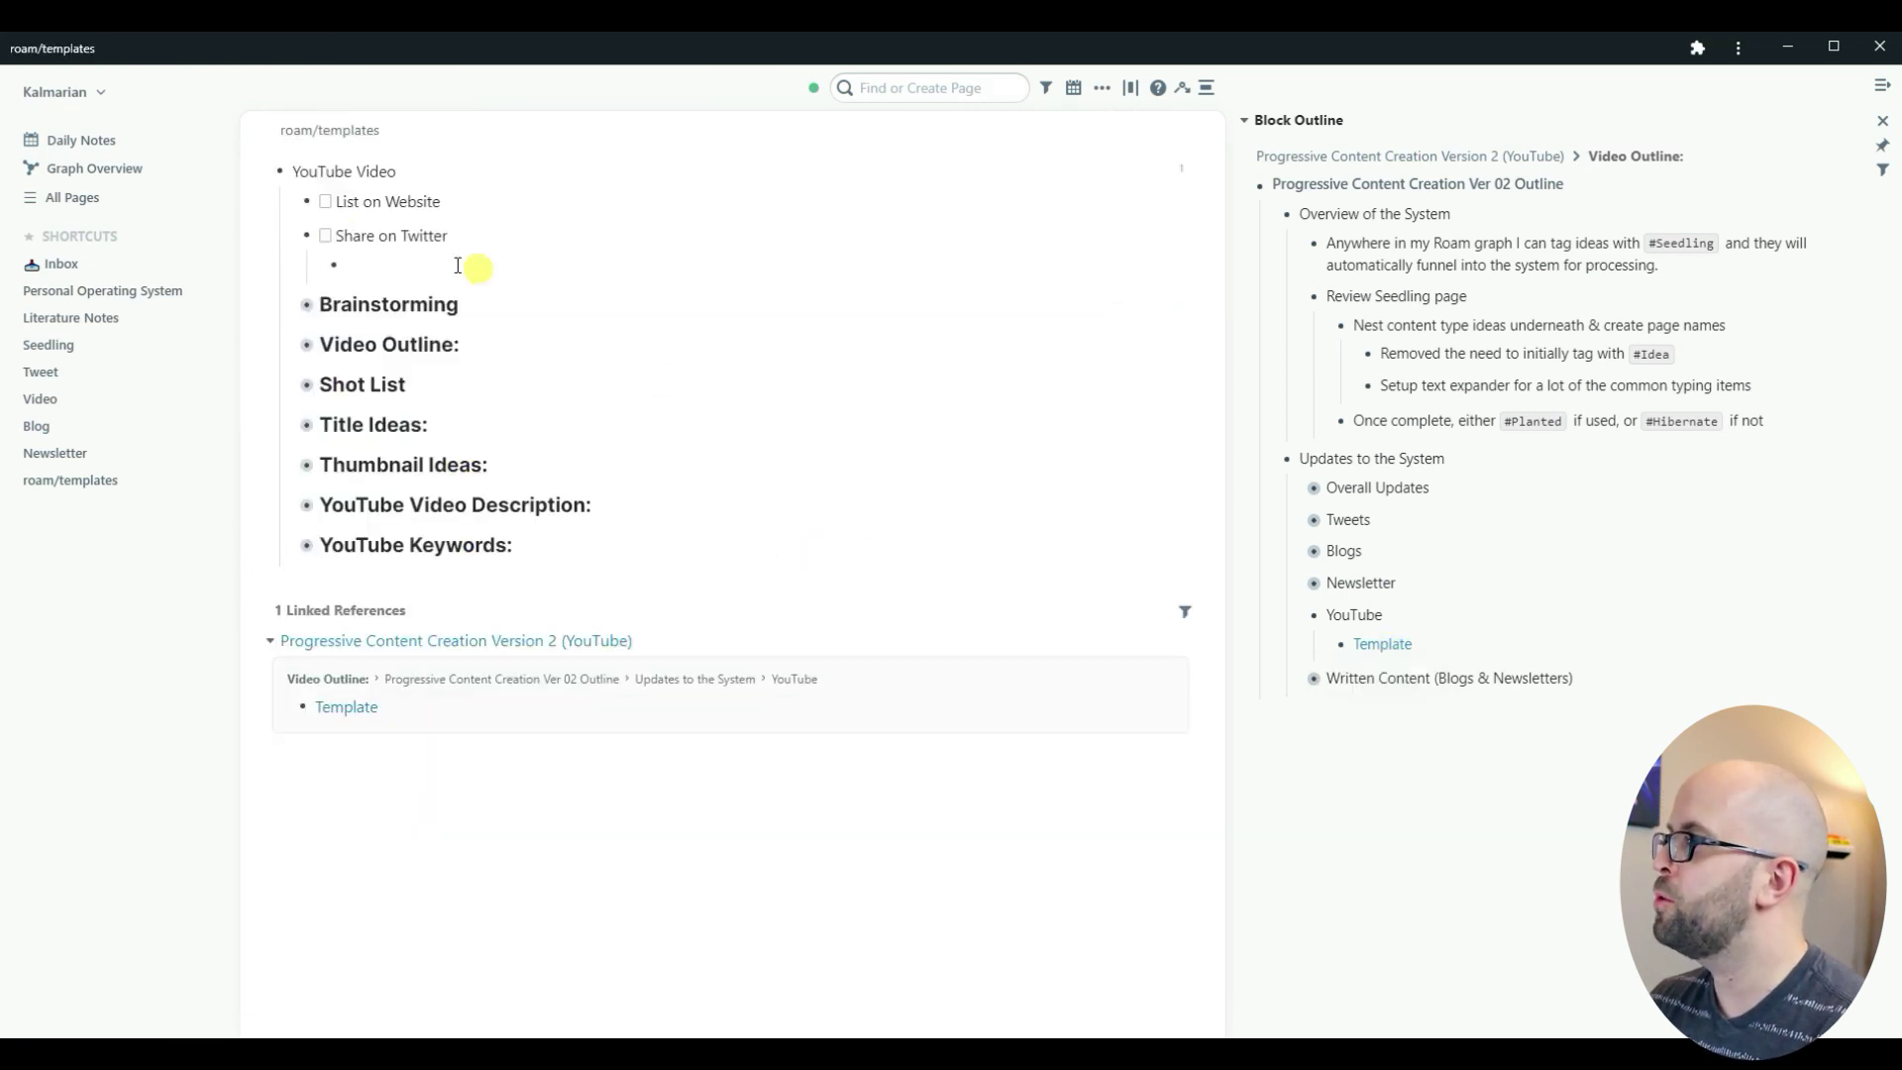